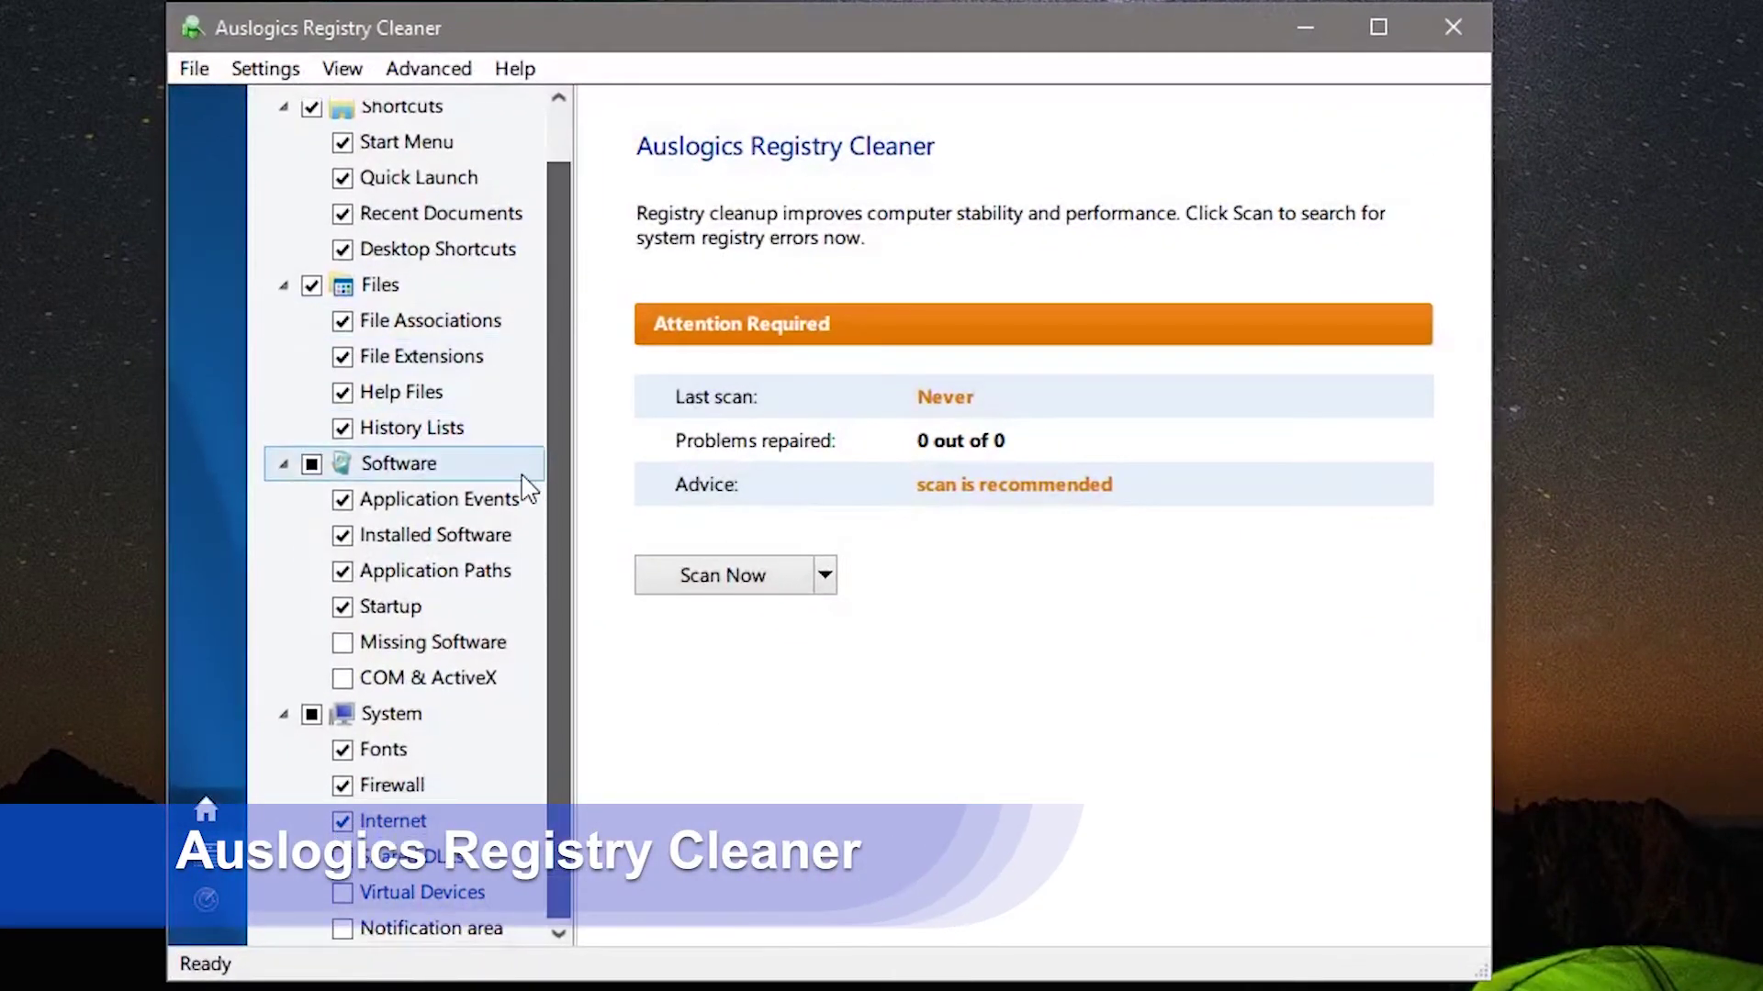
Look through the registry cleaner's scan categories, its search and system health pages, and its menu commands
scroll(524, 267, "up", 1)
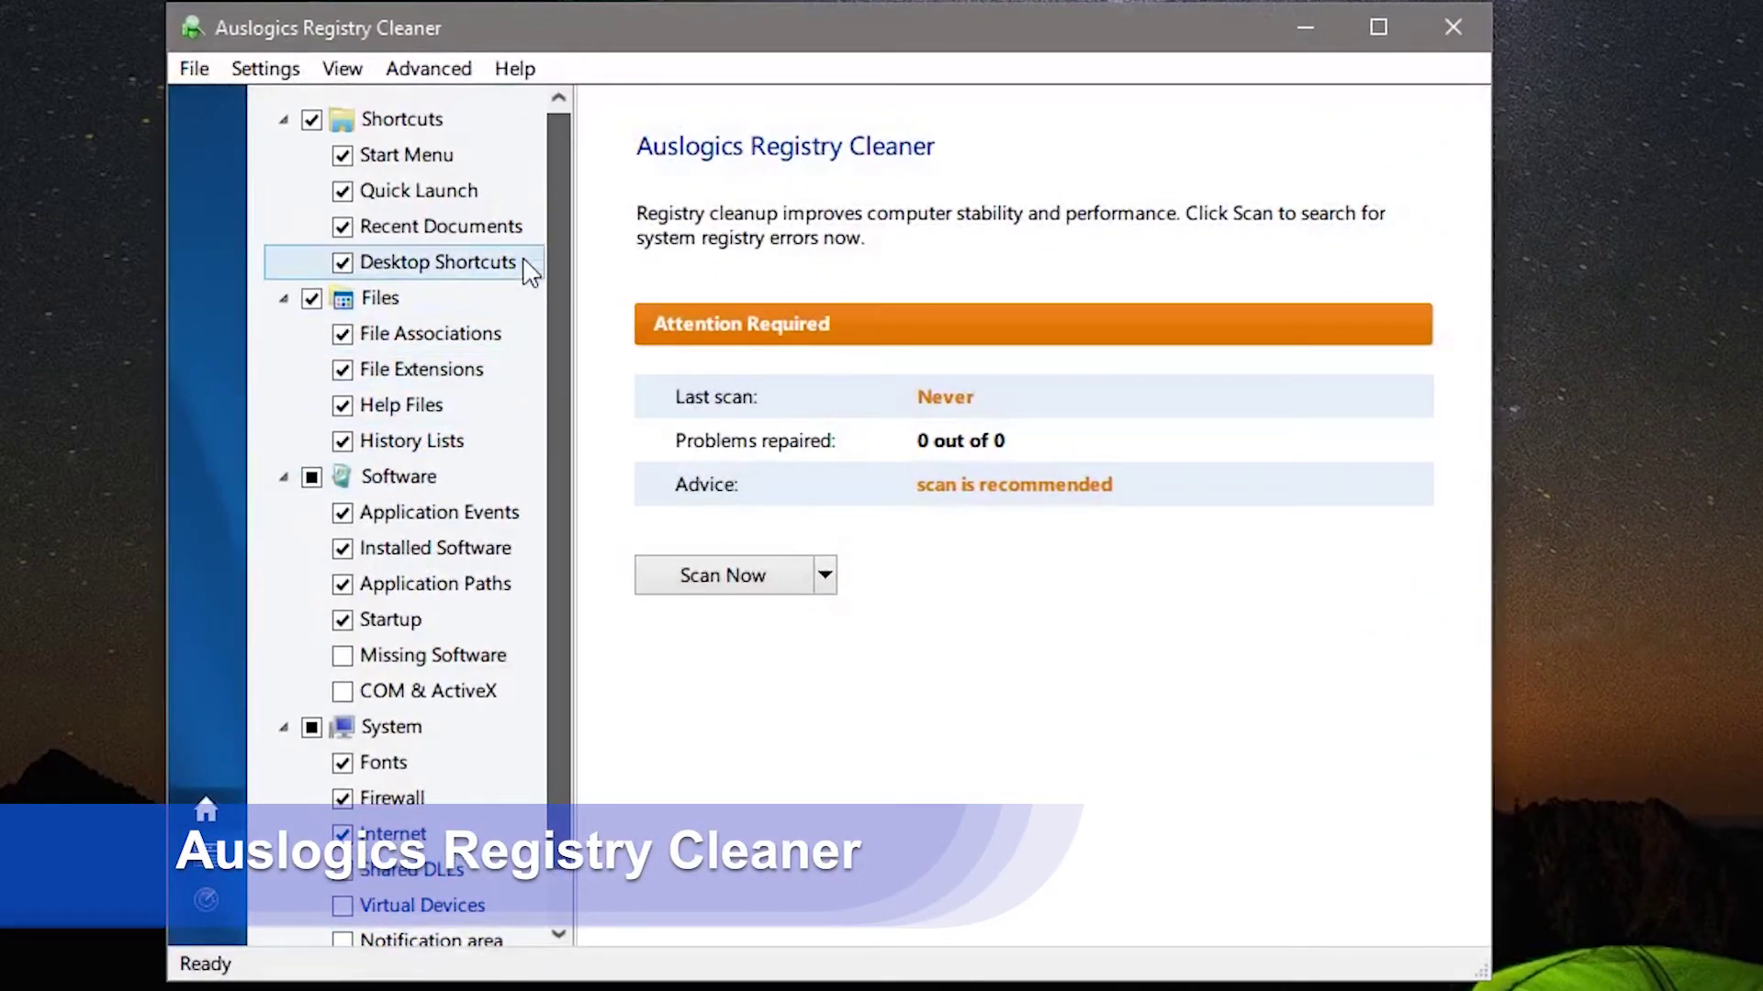
left_click(196, 865)
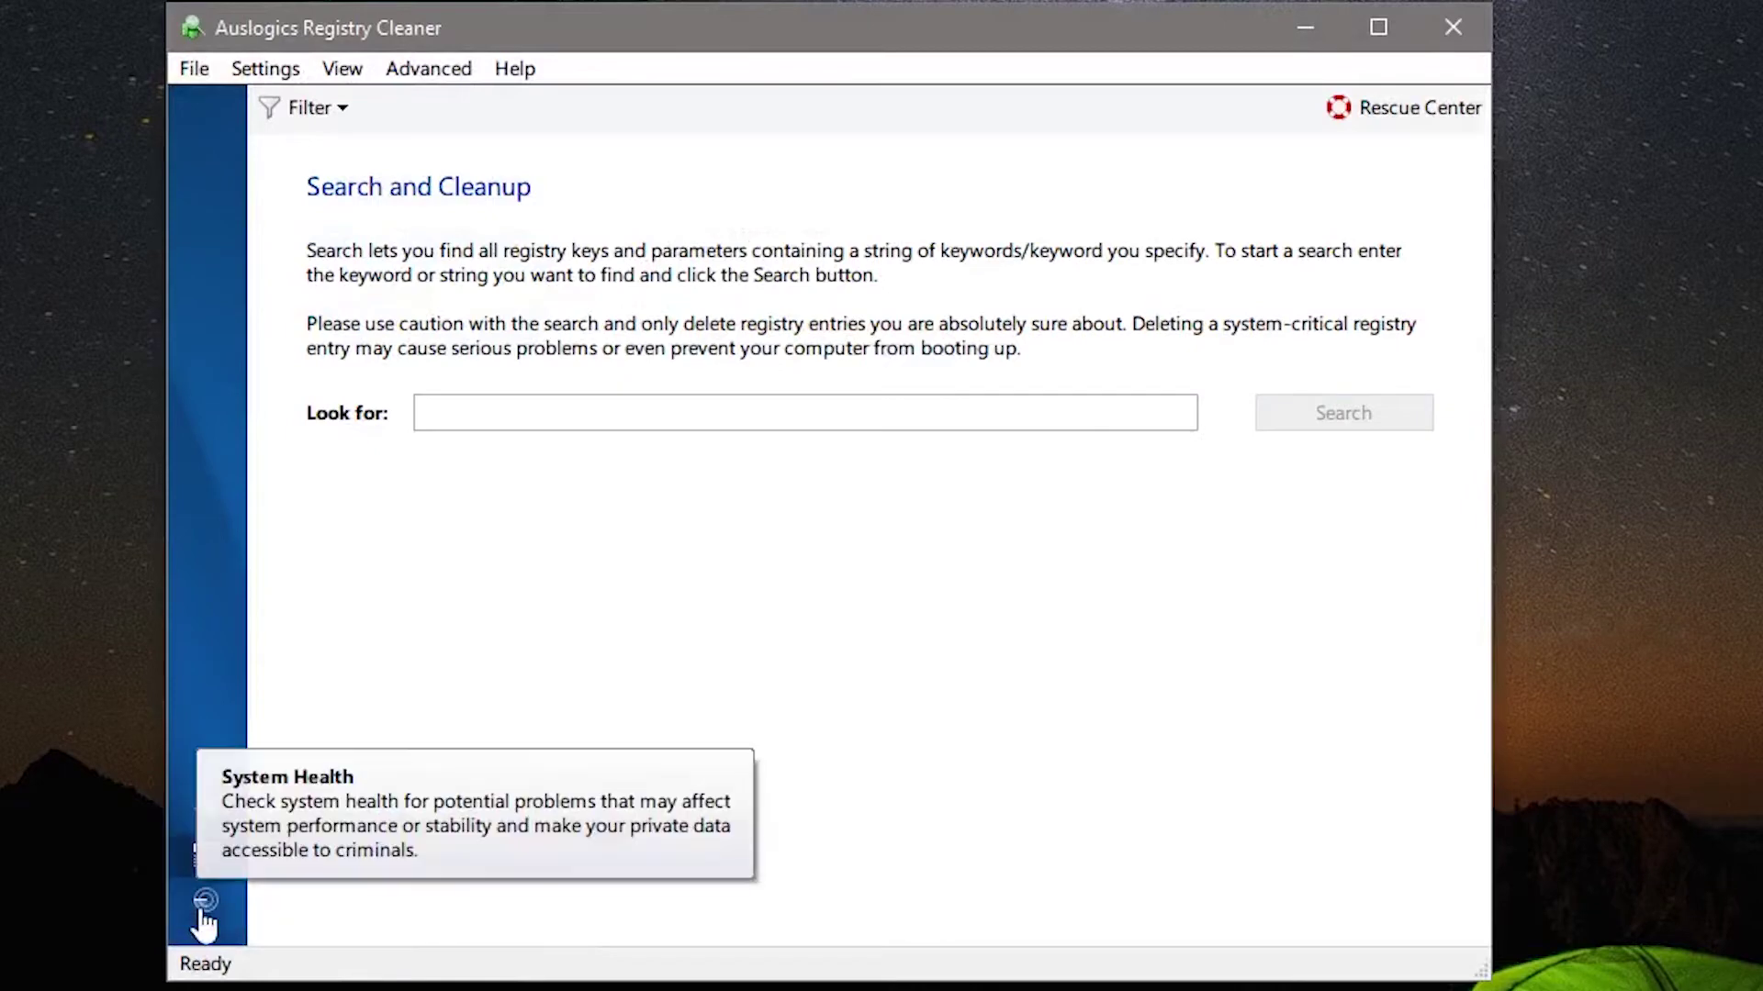
left_click(202, 909)
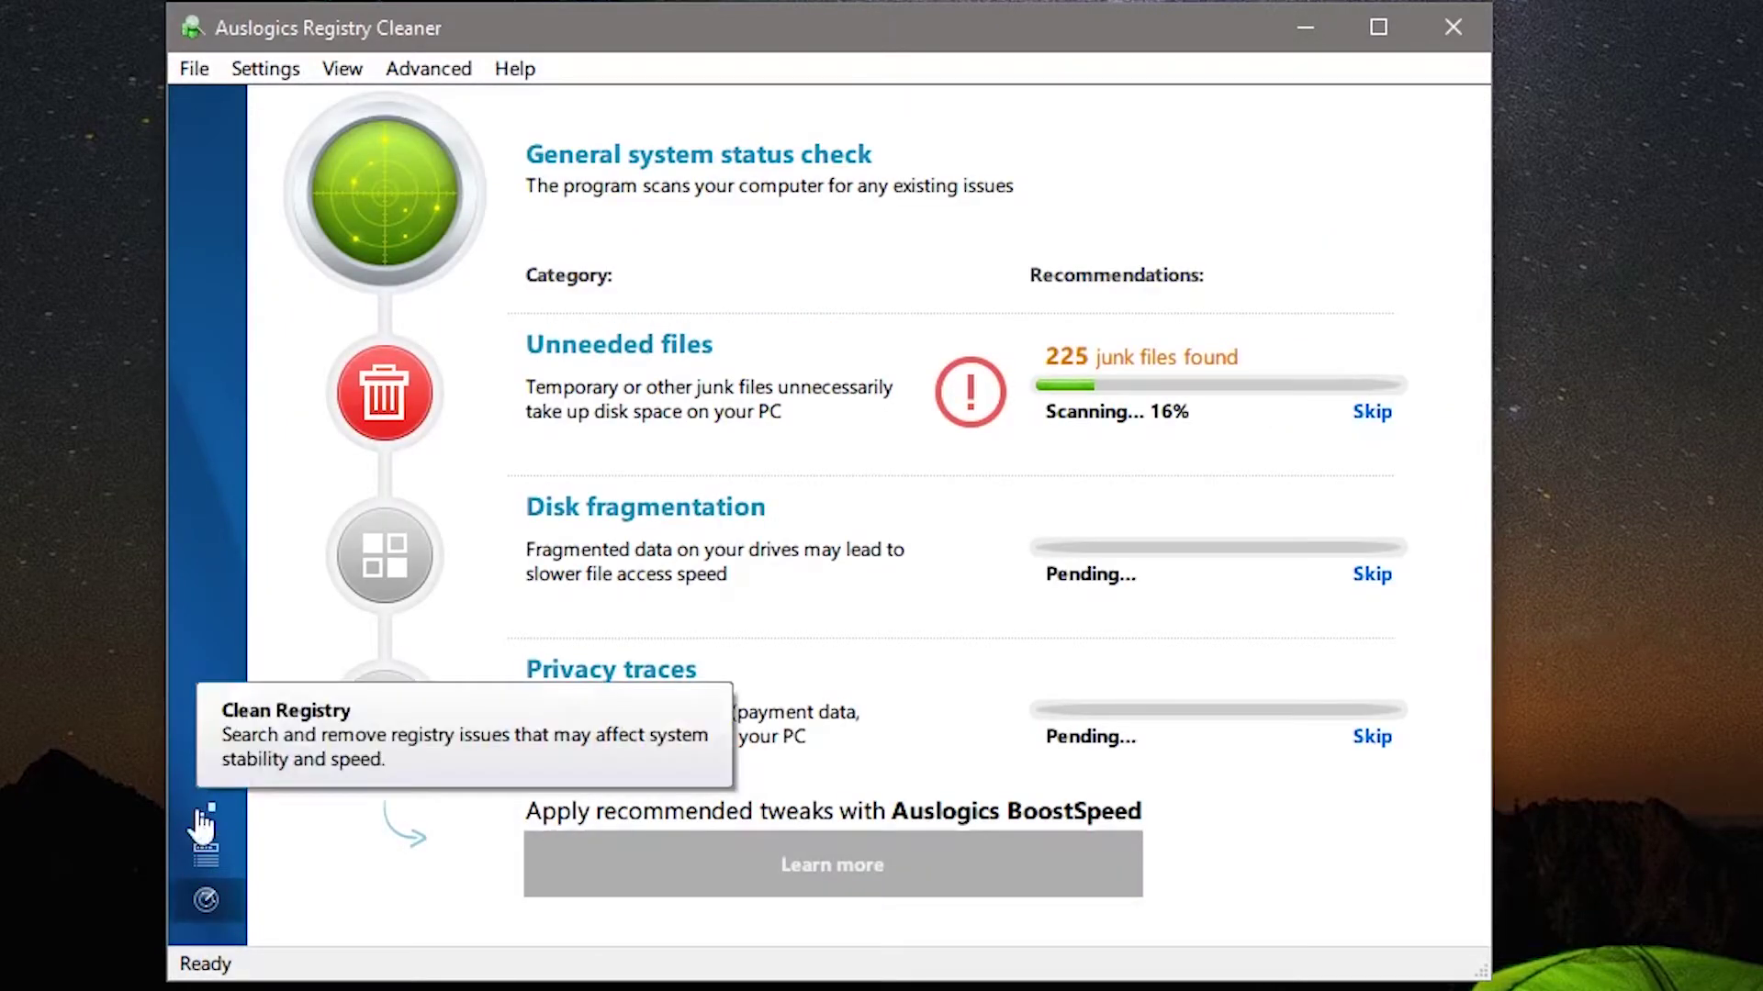
left_click(202, 821)
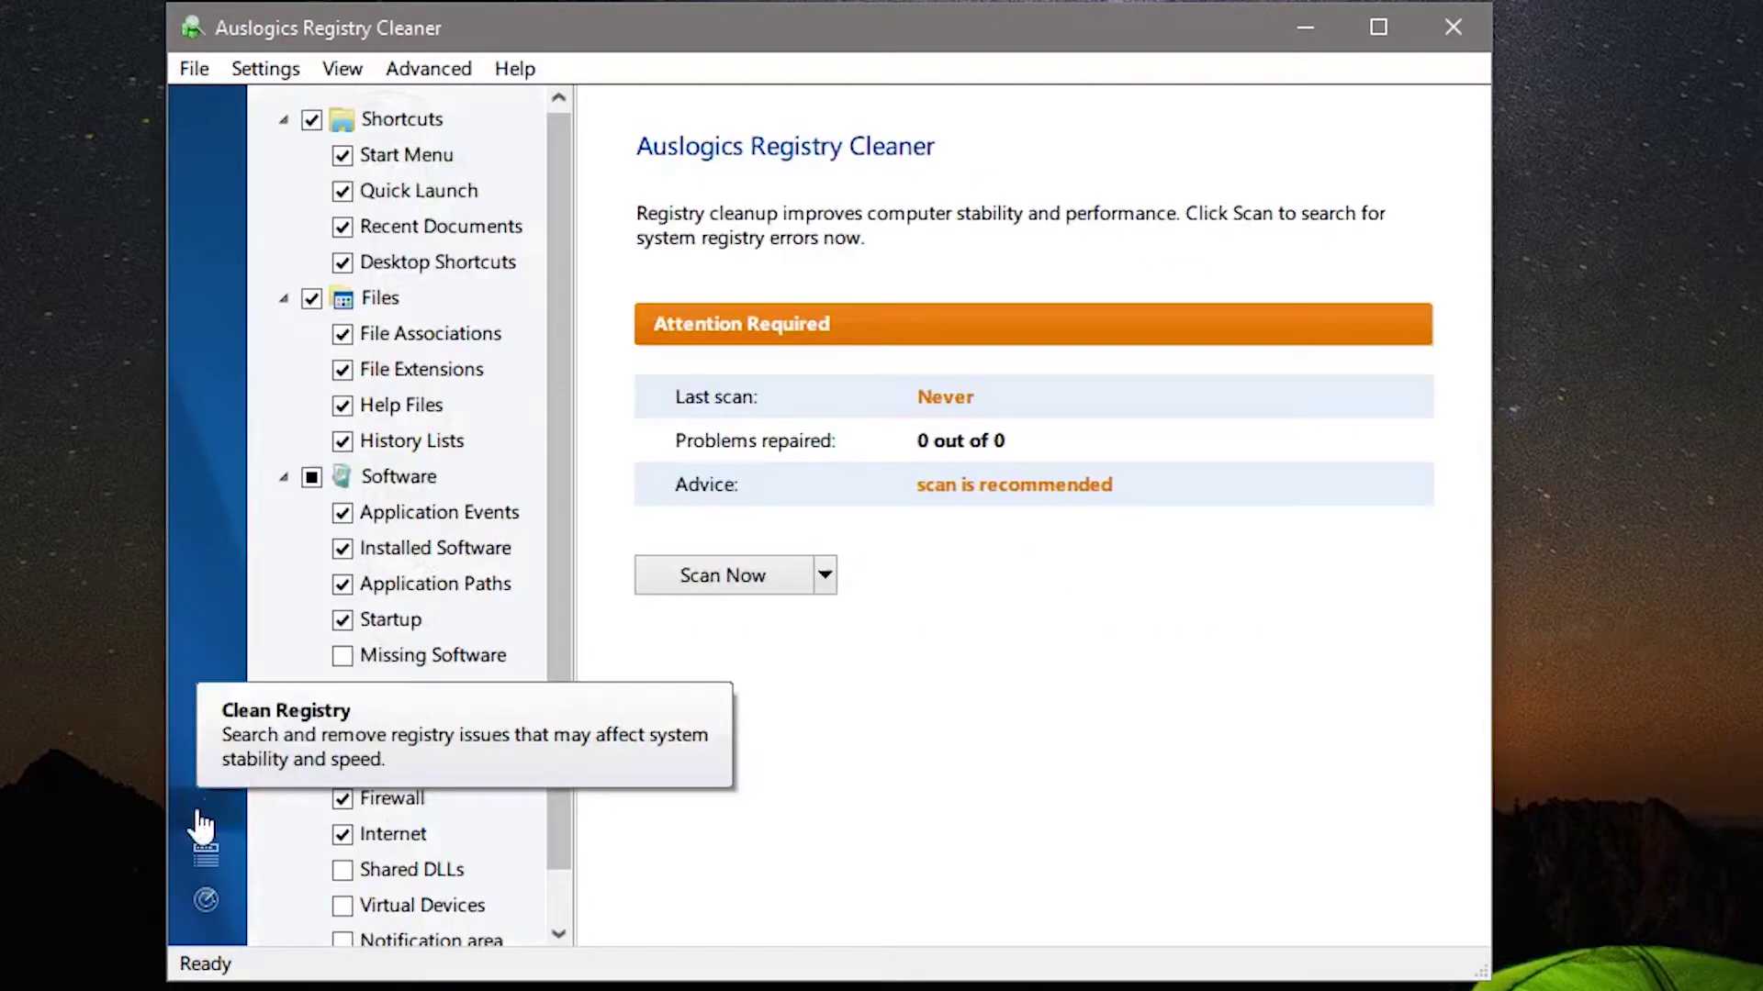
left_click(195, 69)
mouse_move(514, 68)
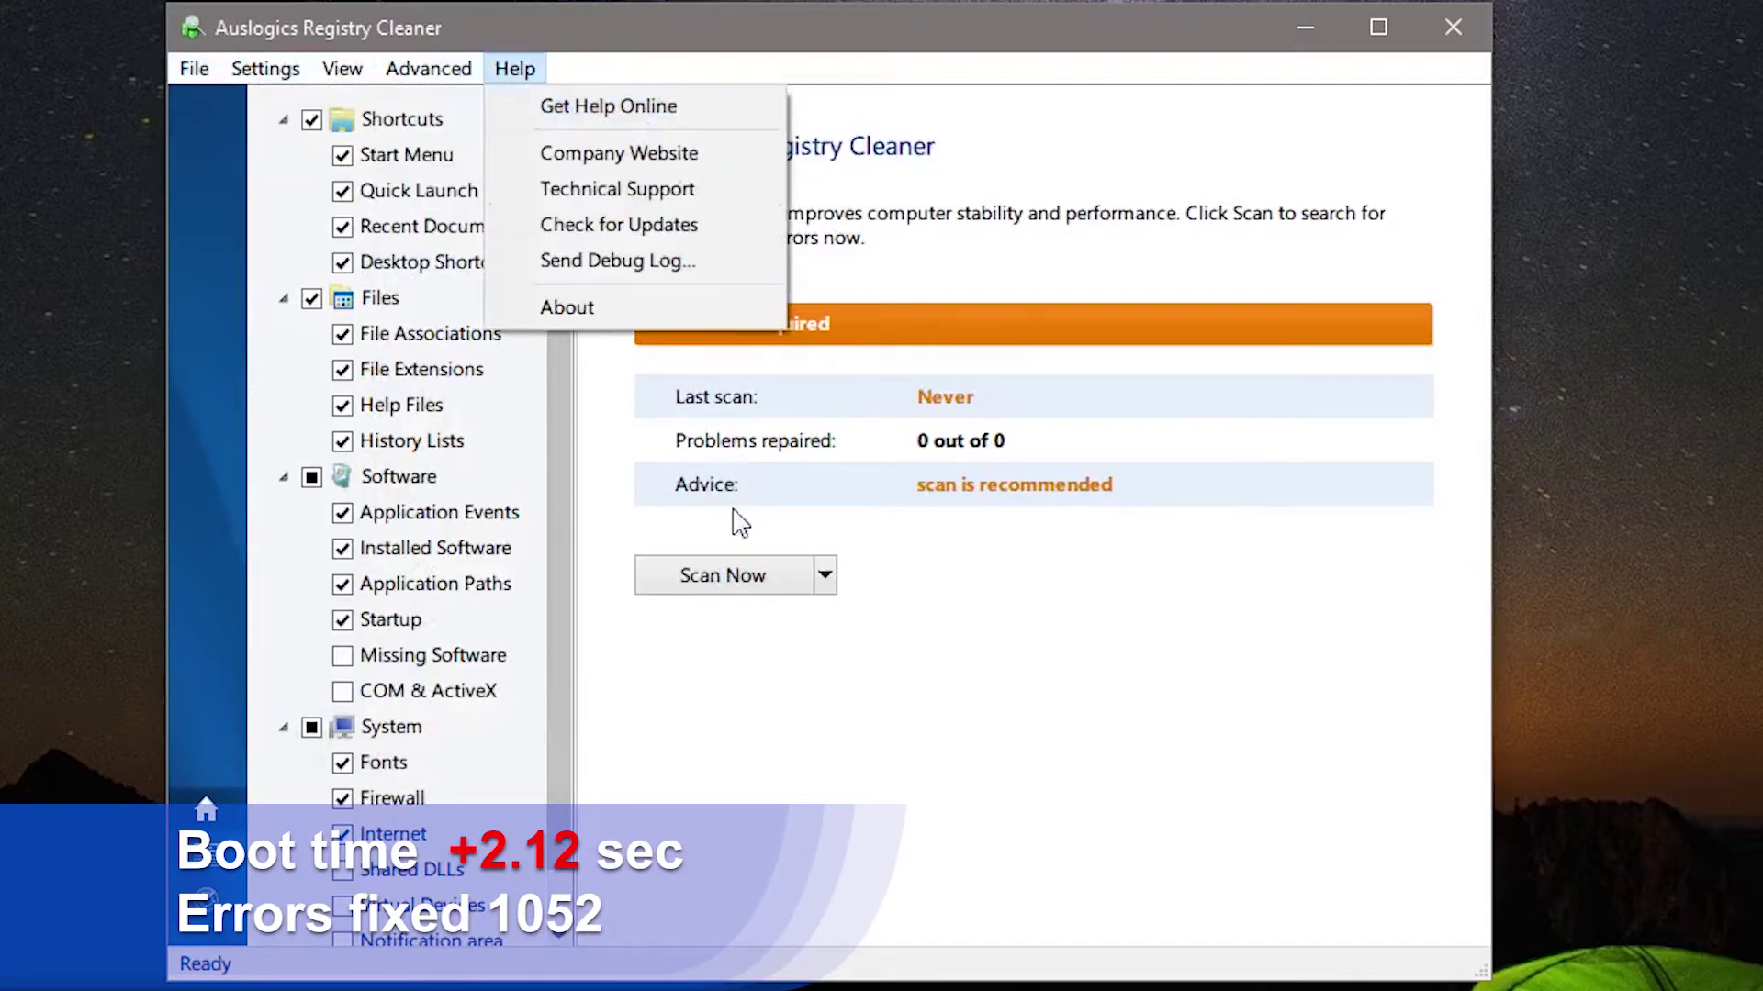
Scan the registry for errors and repair all checked problems, stopping the repair early and leaving the results page
left_click(729, 577)
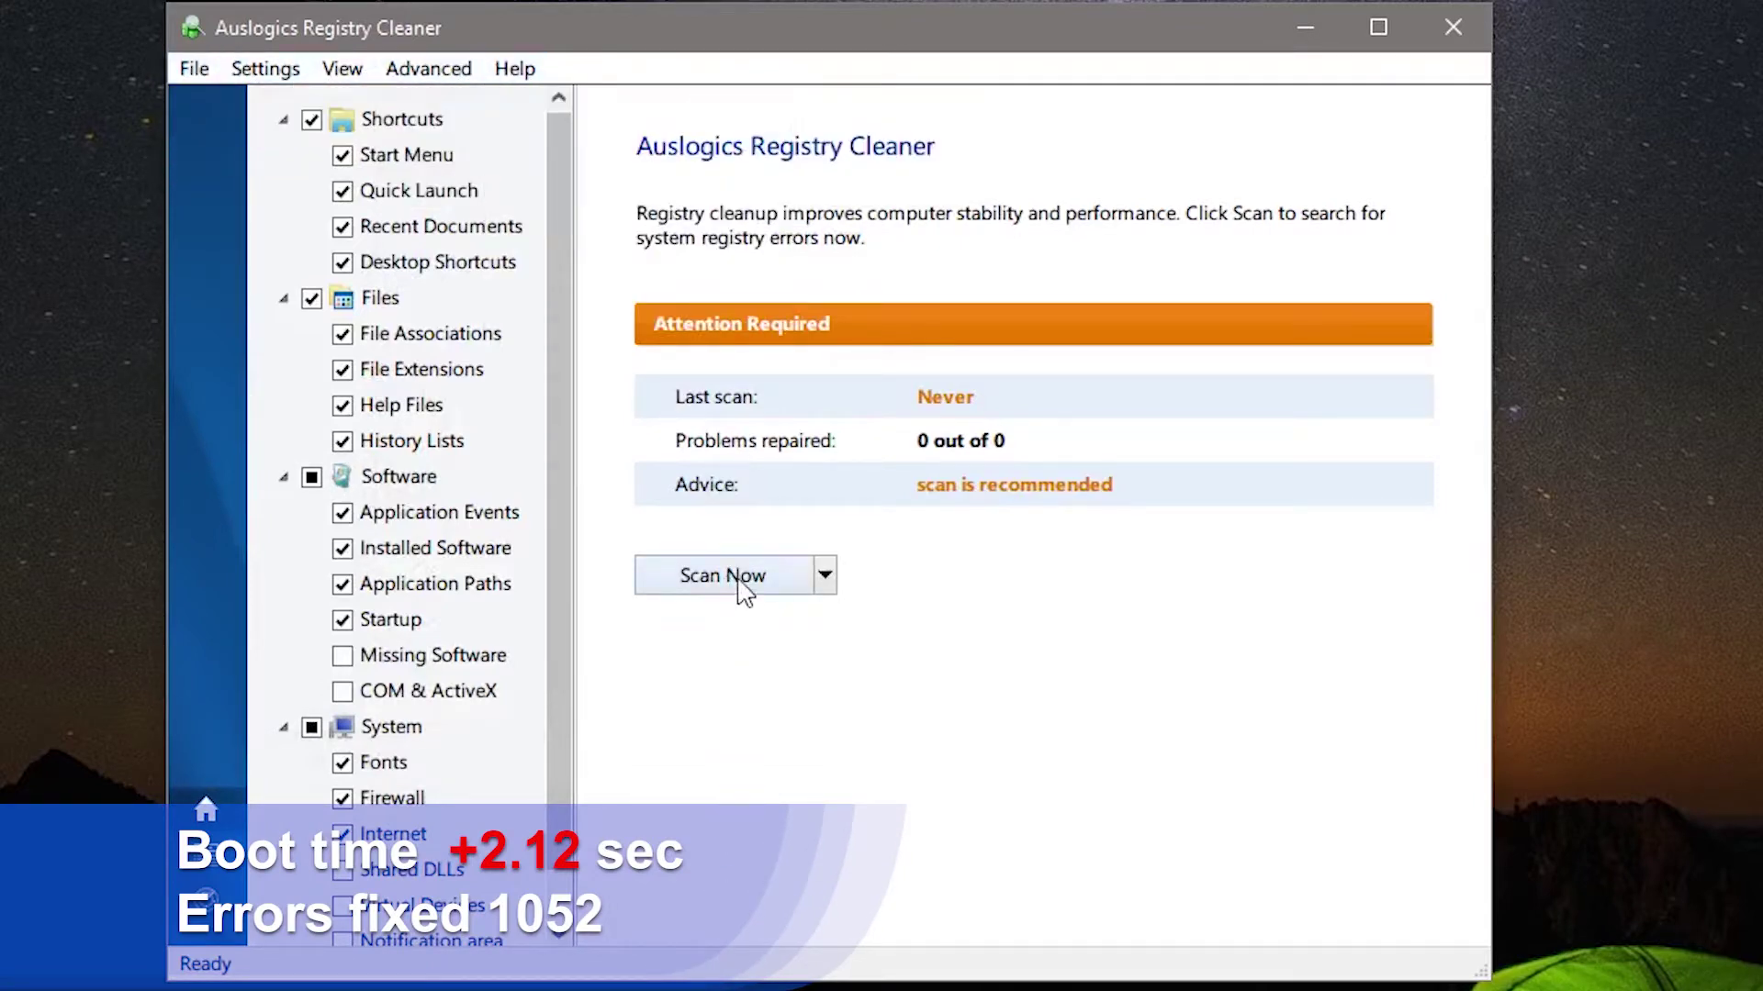
left_click(738, 578)
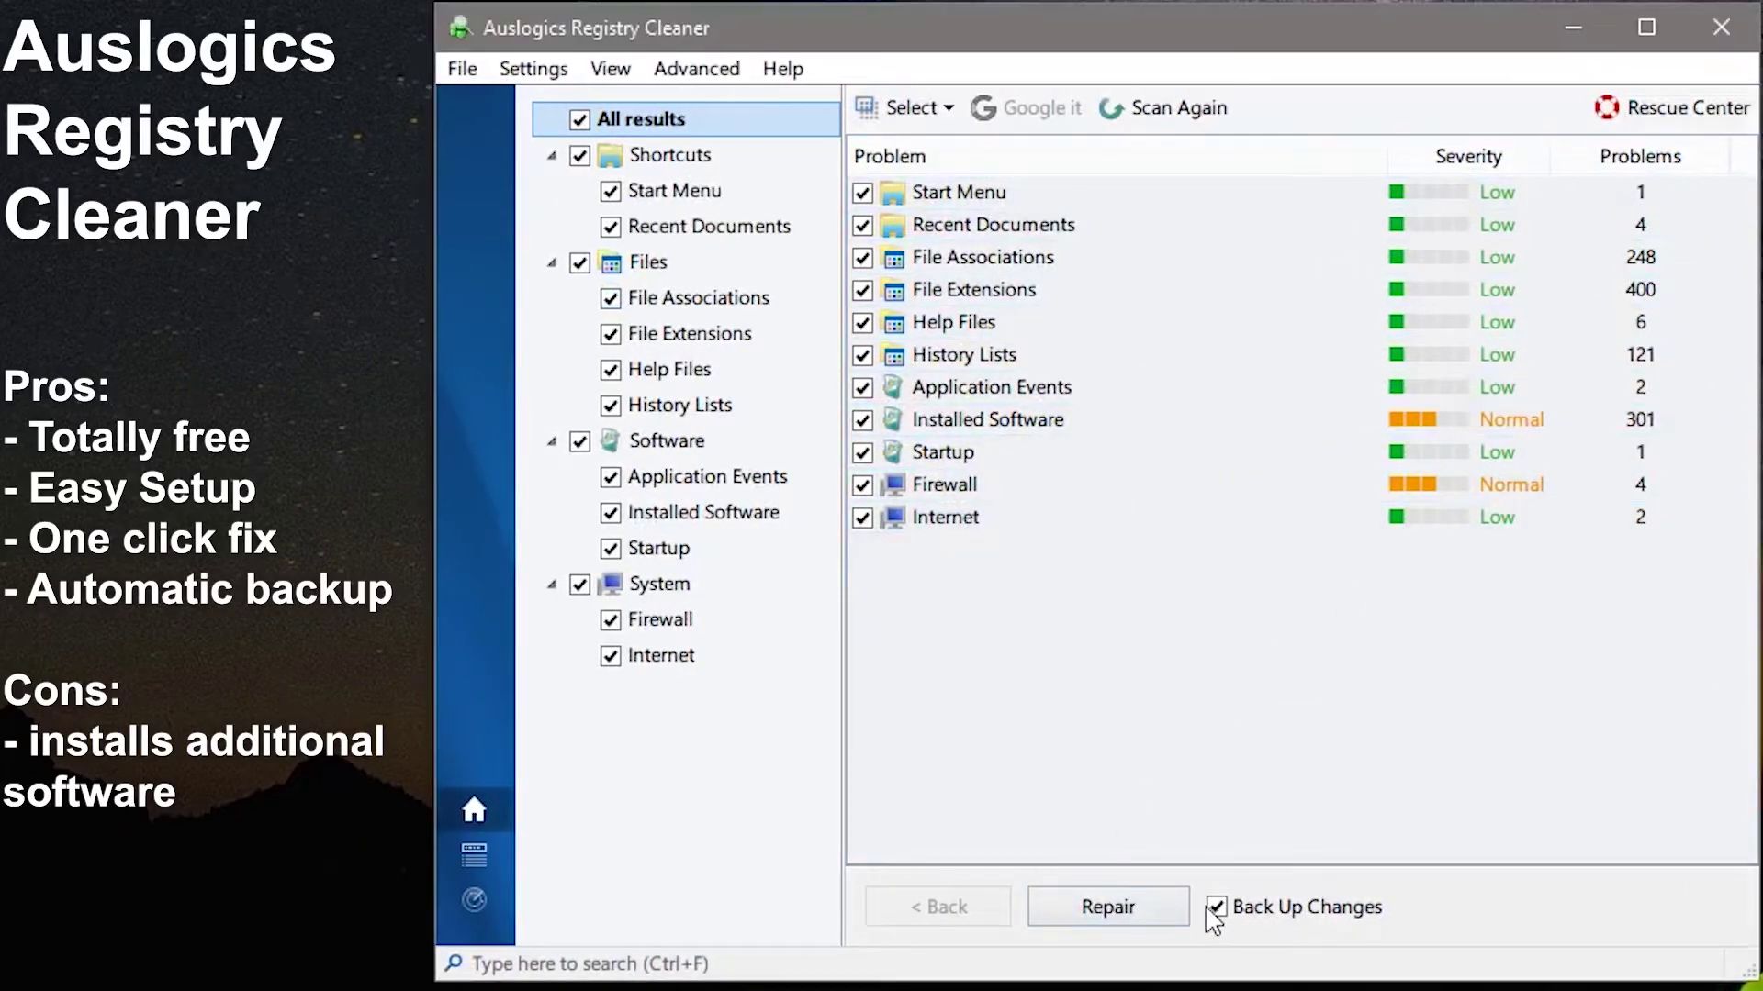
left_click(1135, 913)
left_click(1685, 391)
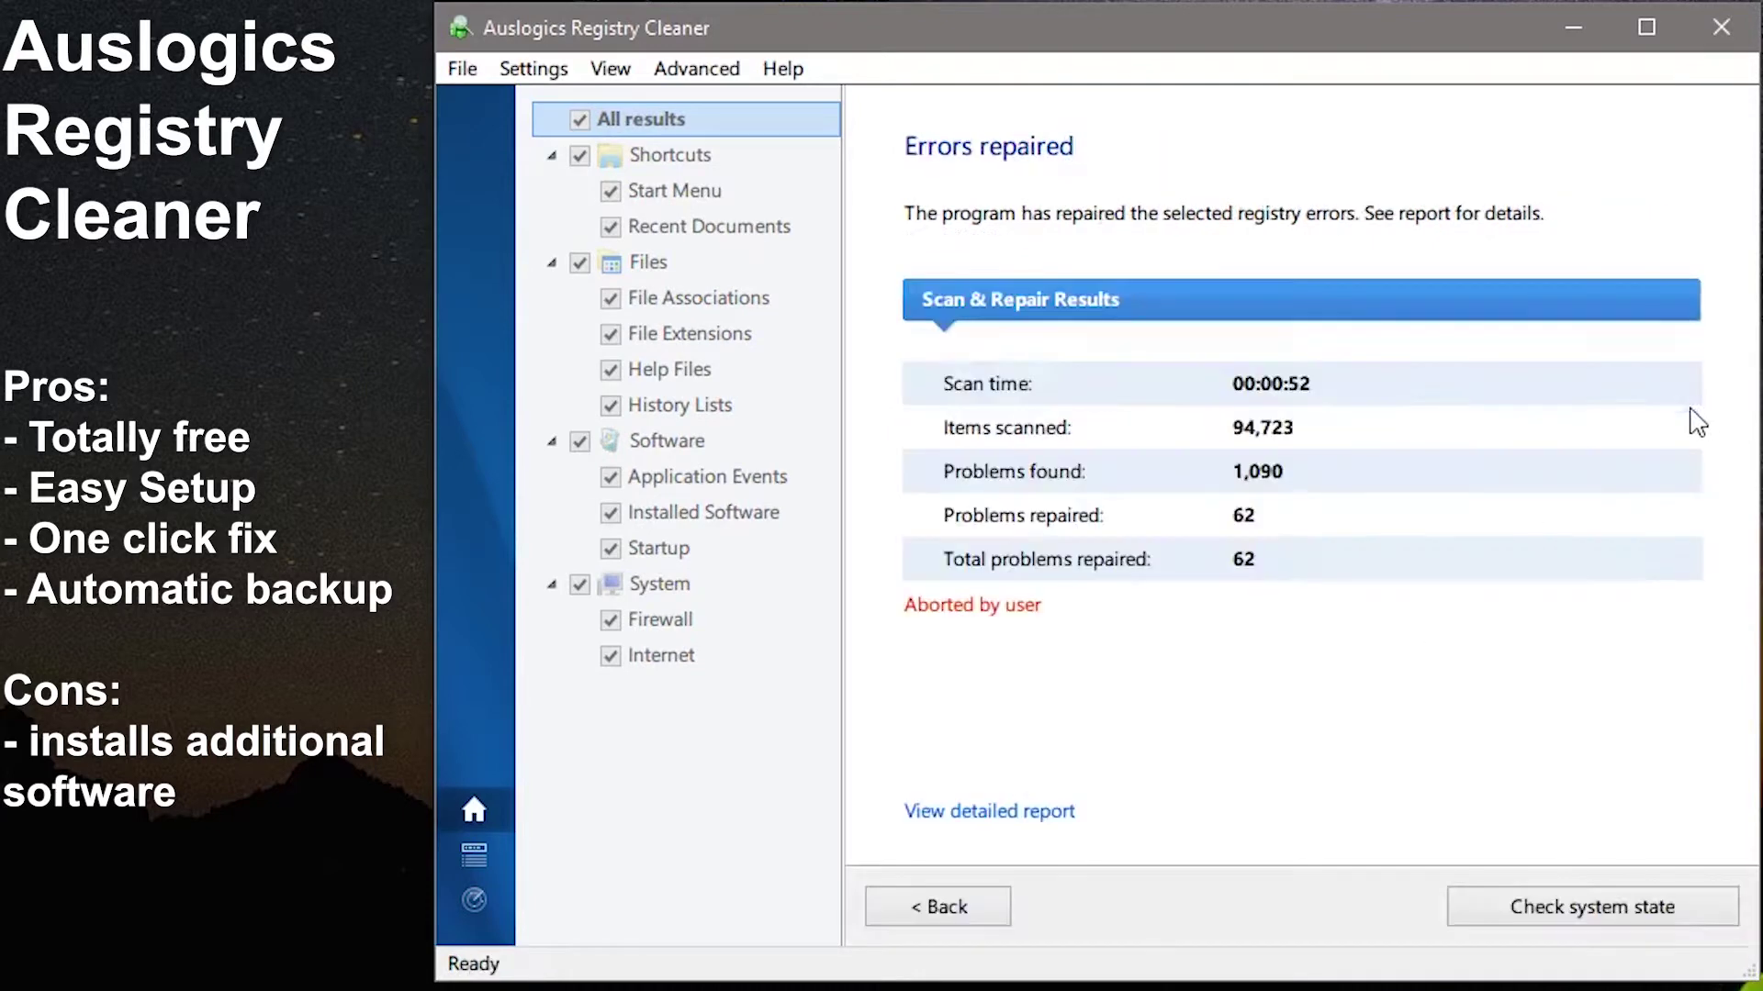
left_click(940, 911)
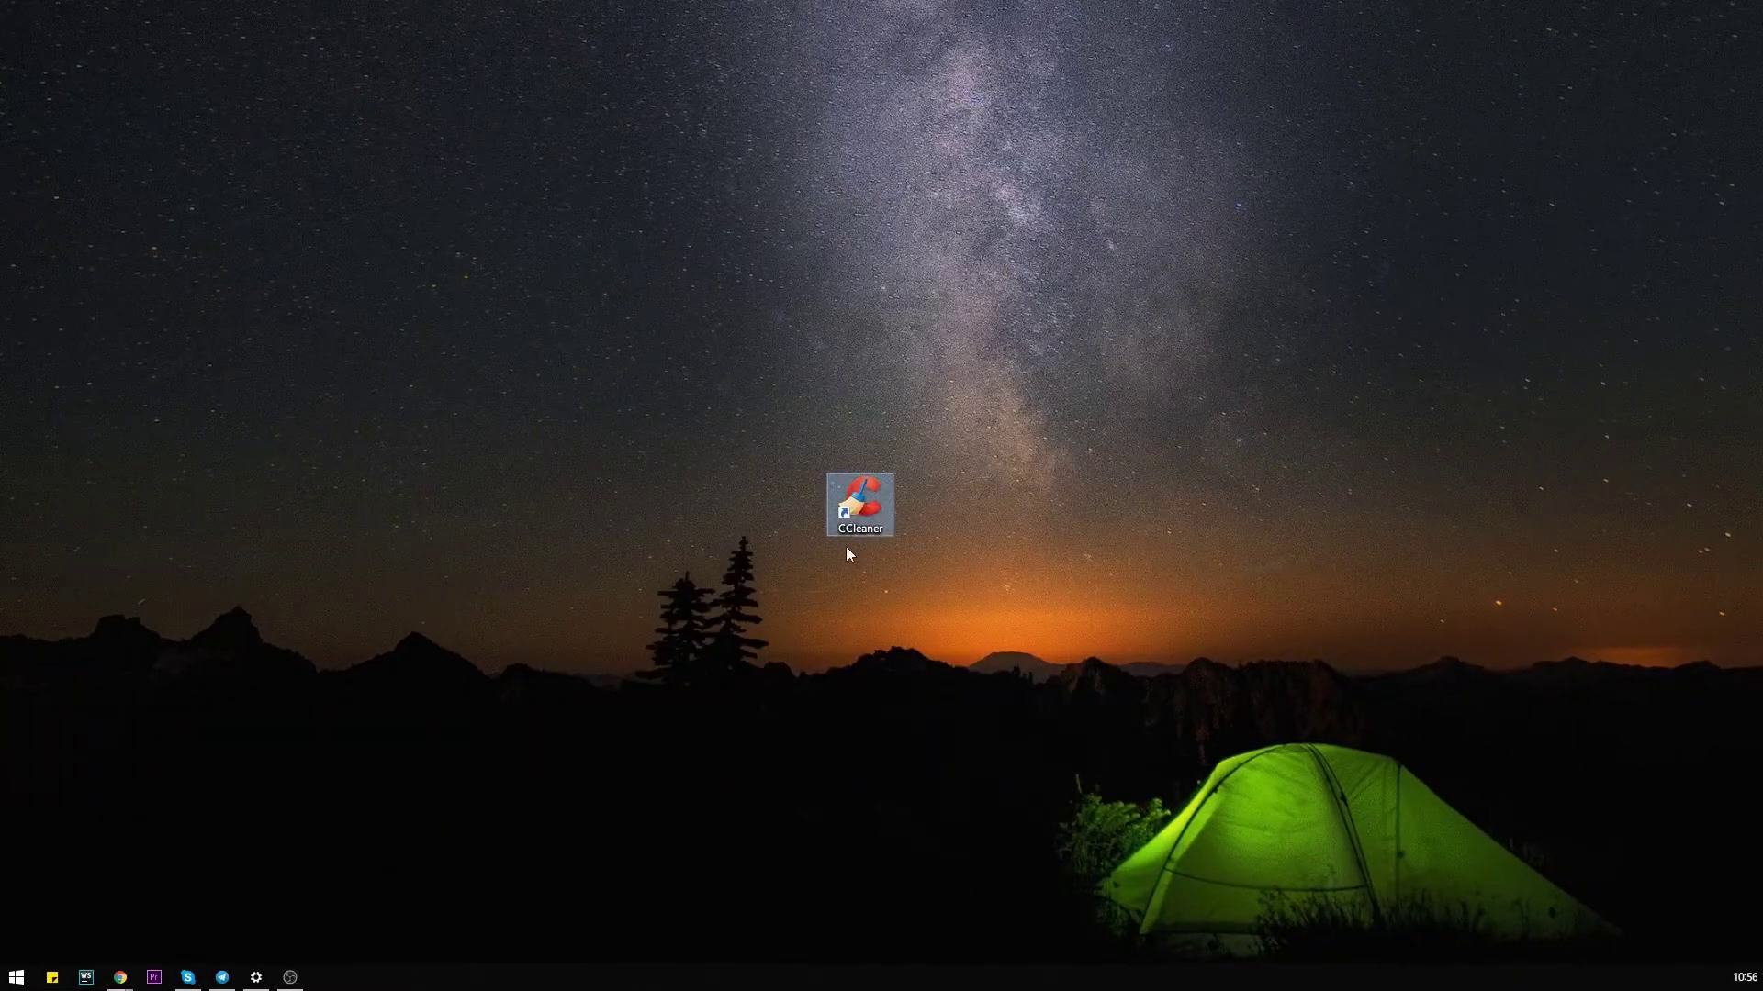
Open CCleaner from the desktop and look through its Registry, Tools, Options and Upgrade sections
double_click(845, 542)
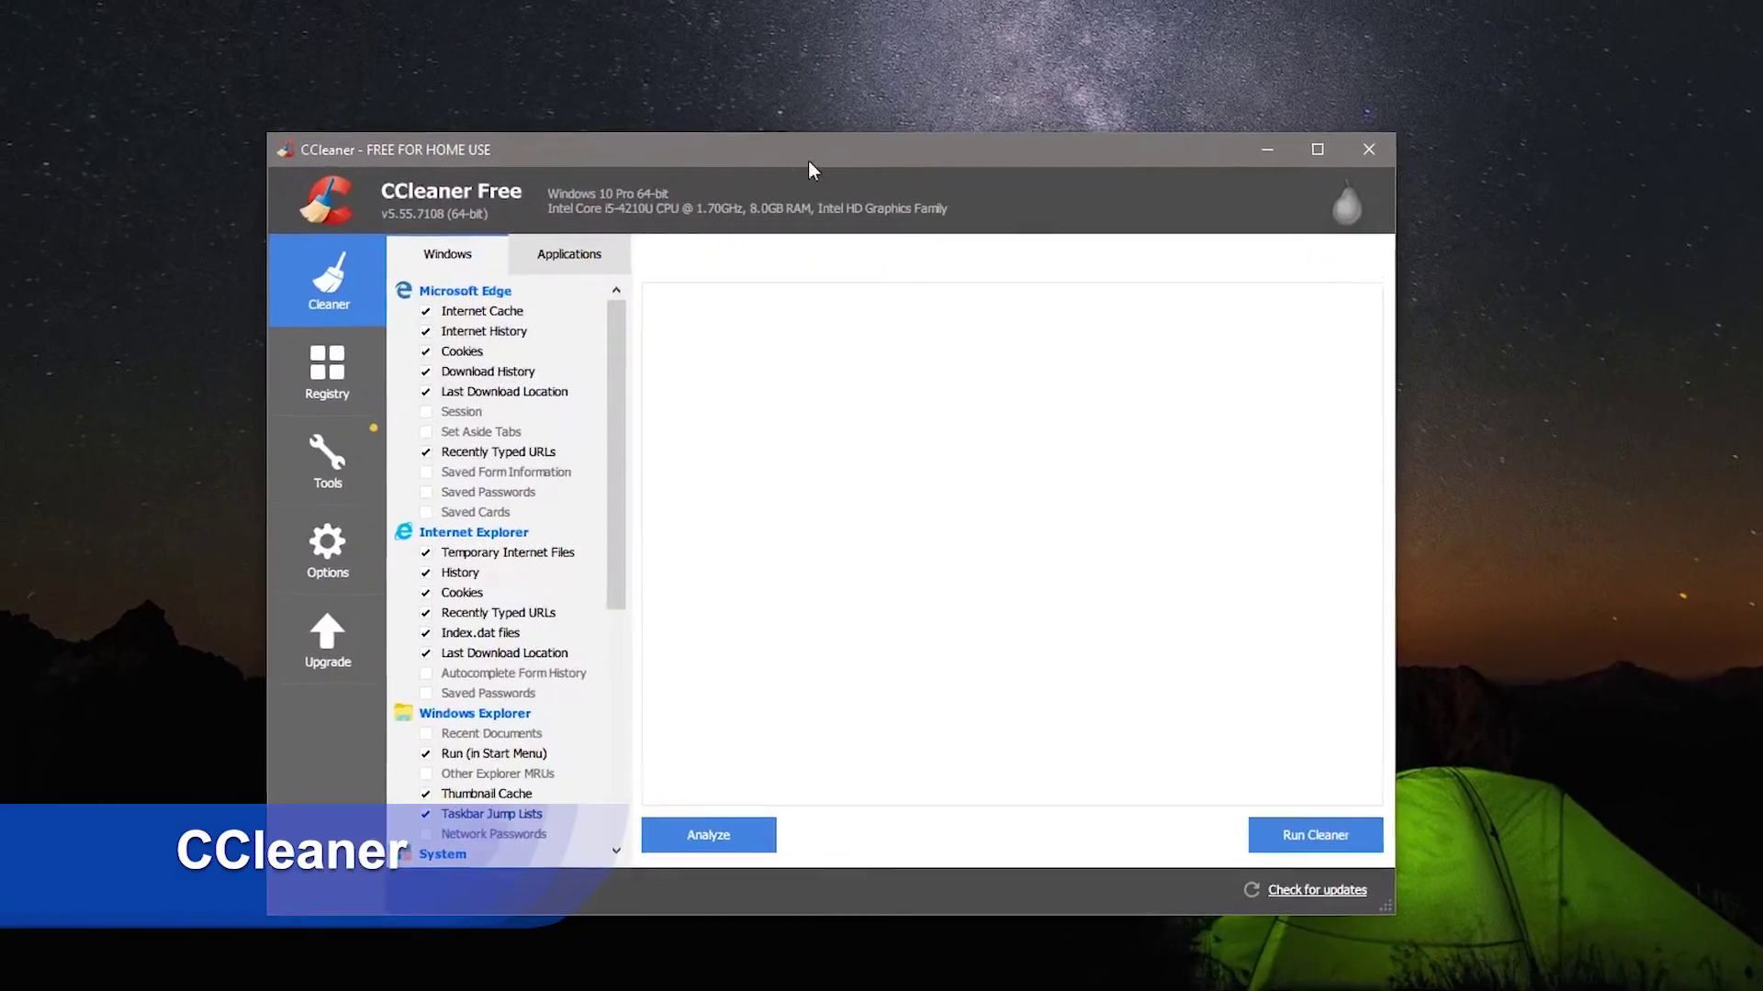
left_click(327, 371)
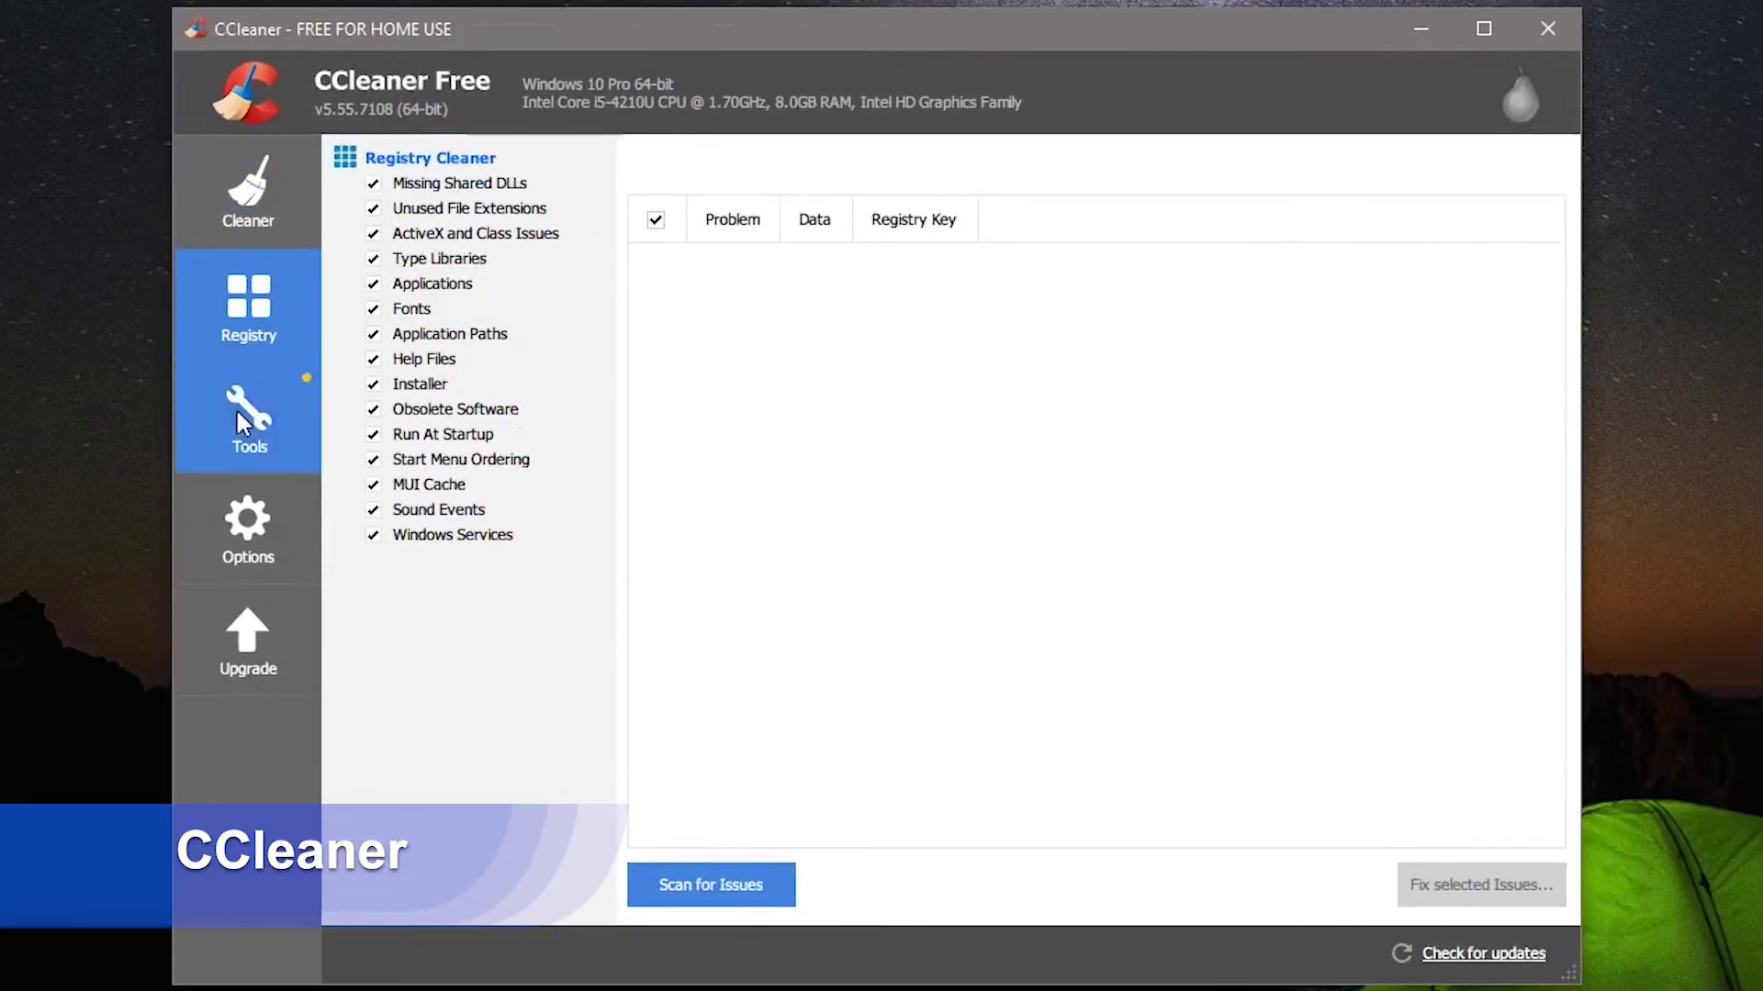
left_click(241, 423)
left_click(246, 549)
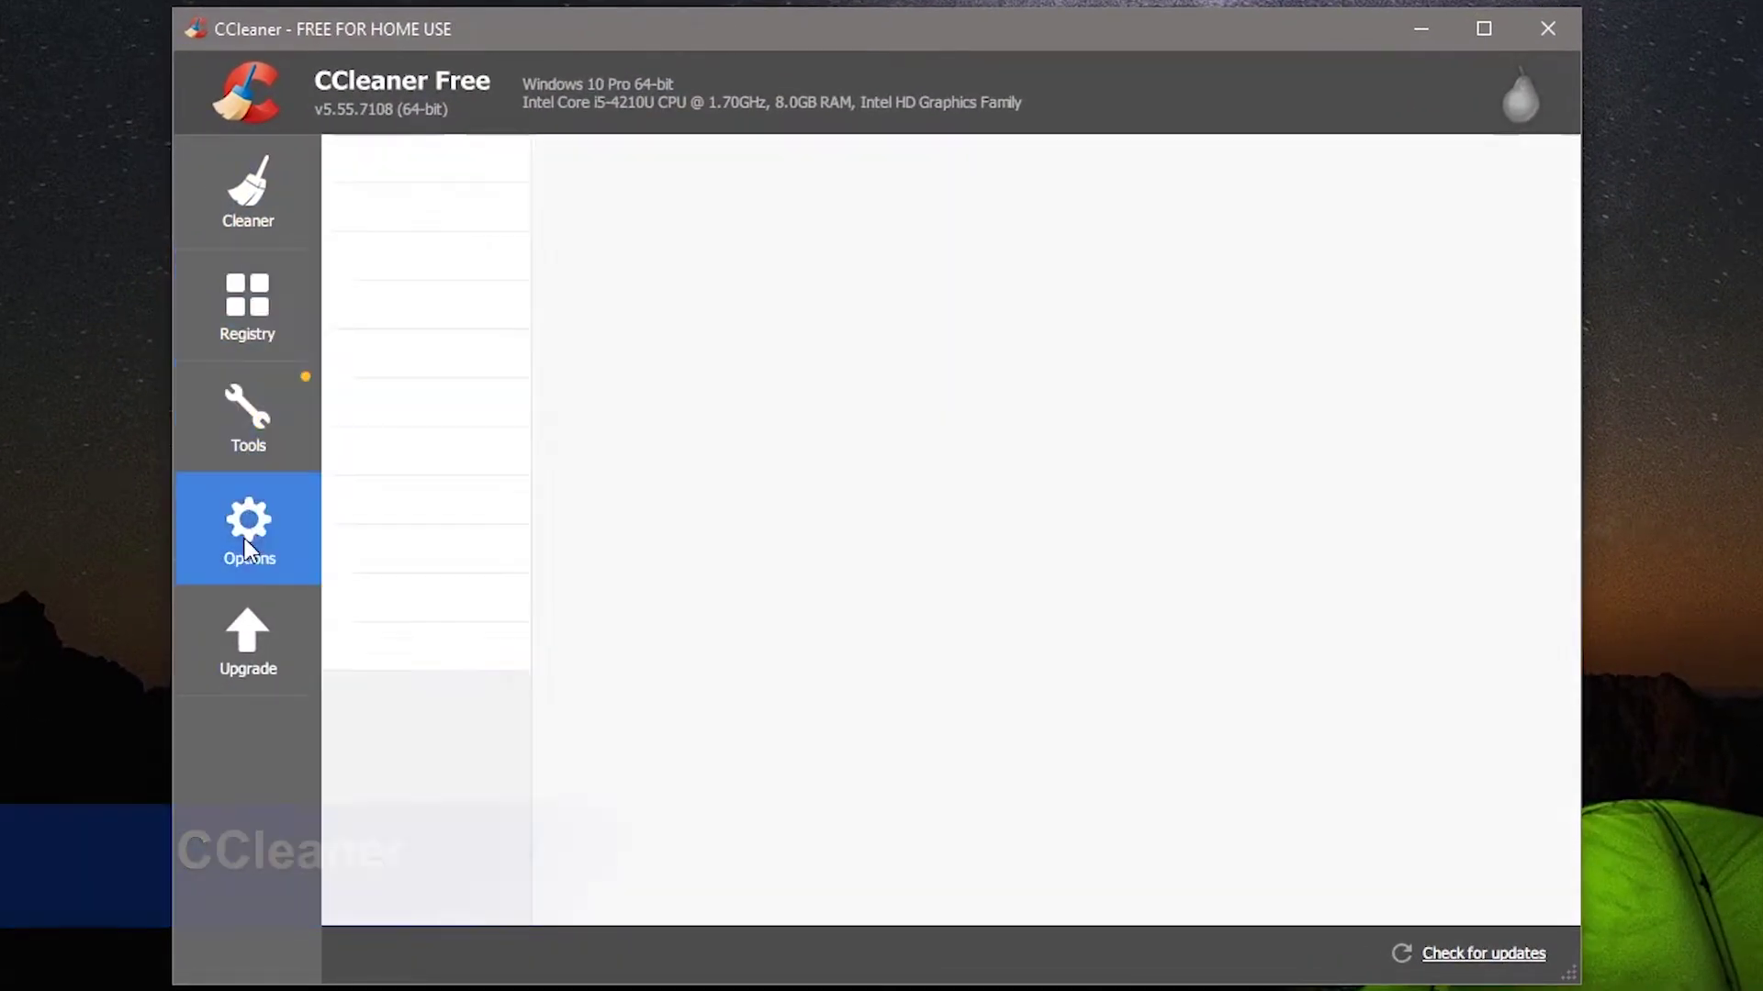
left_click(244, 632)
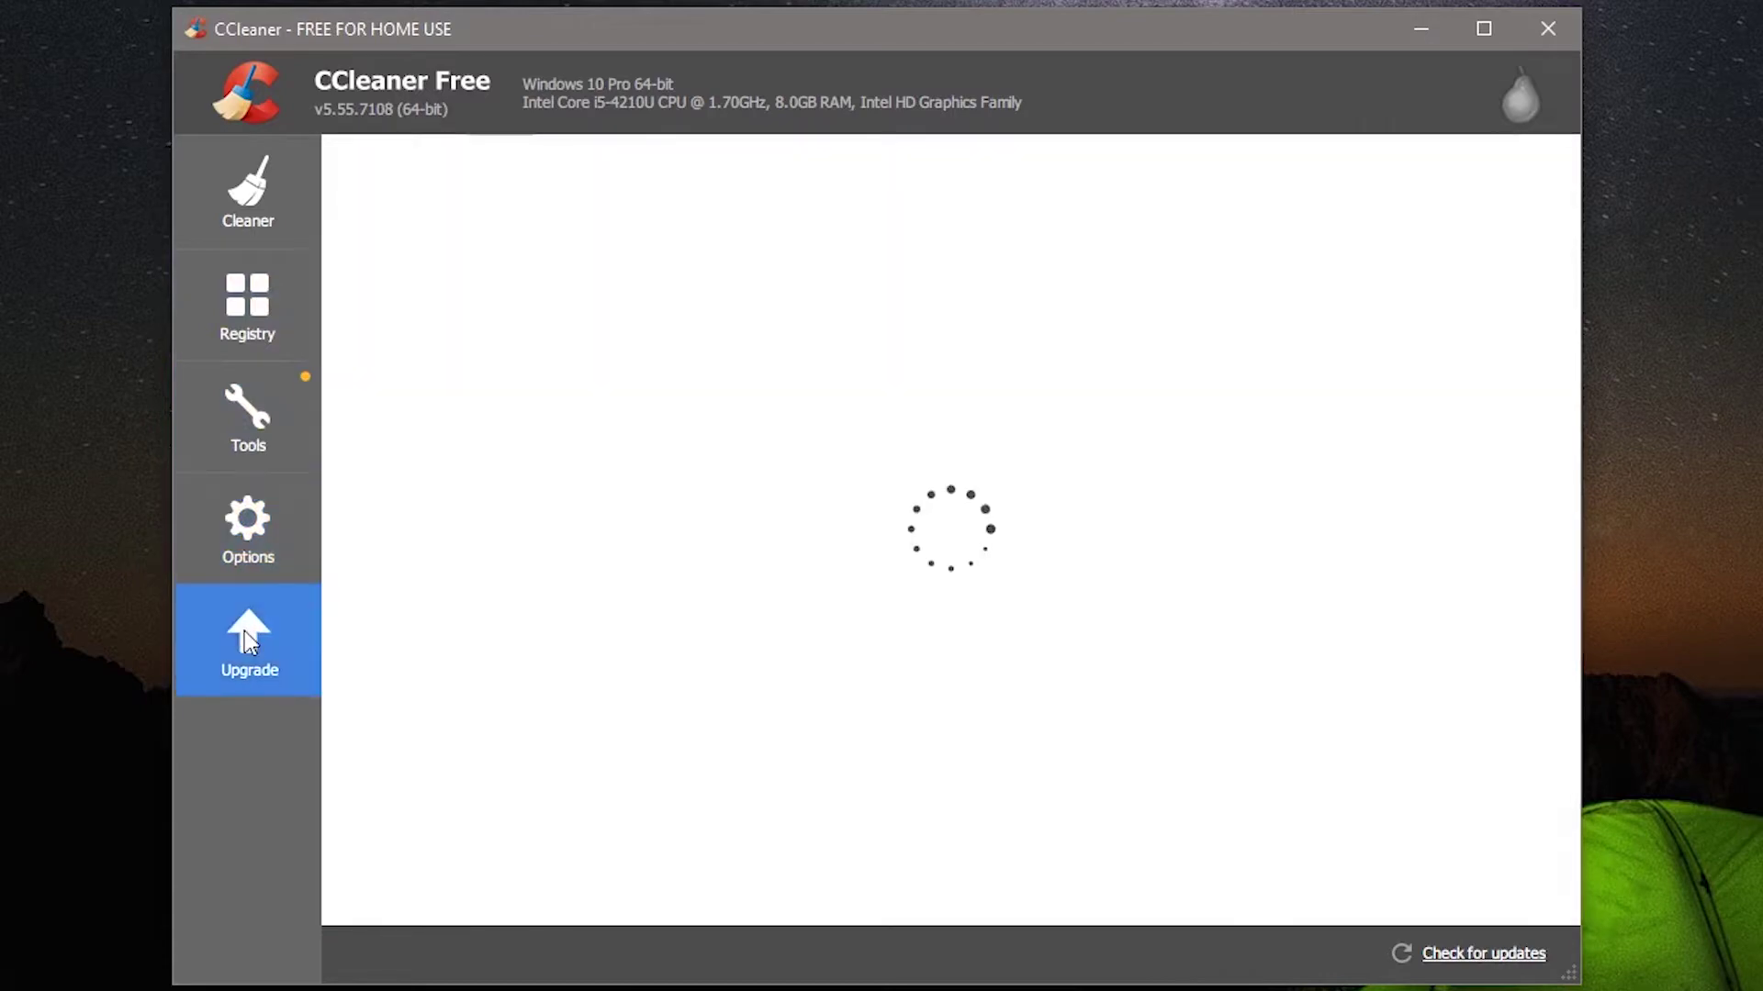
left_click(244, 419)
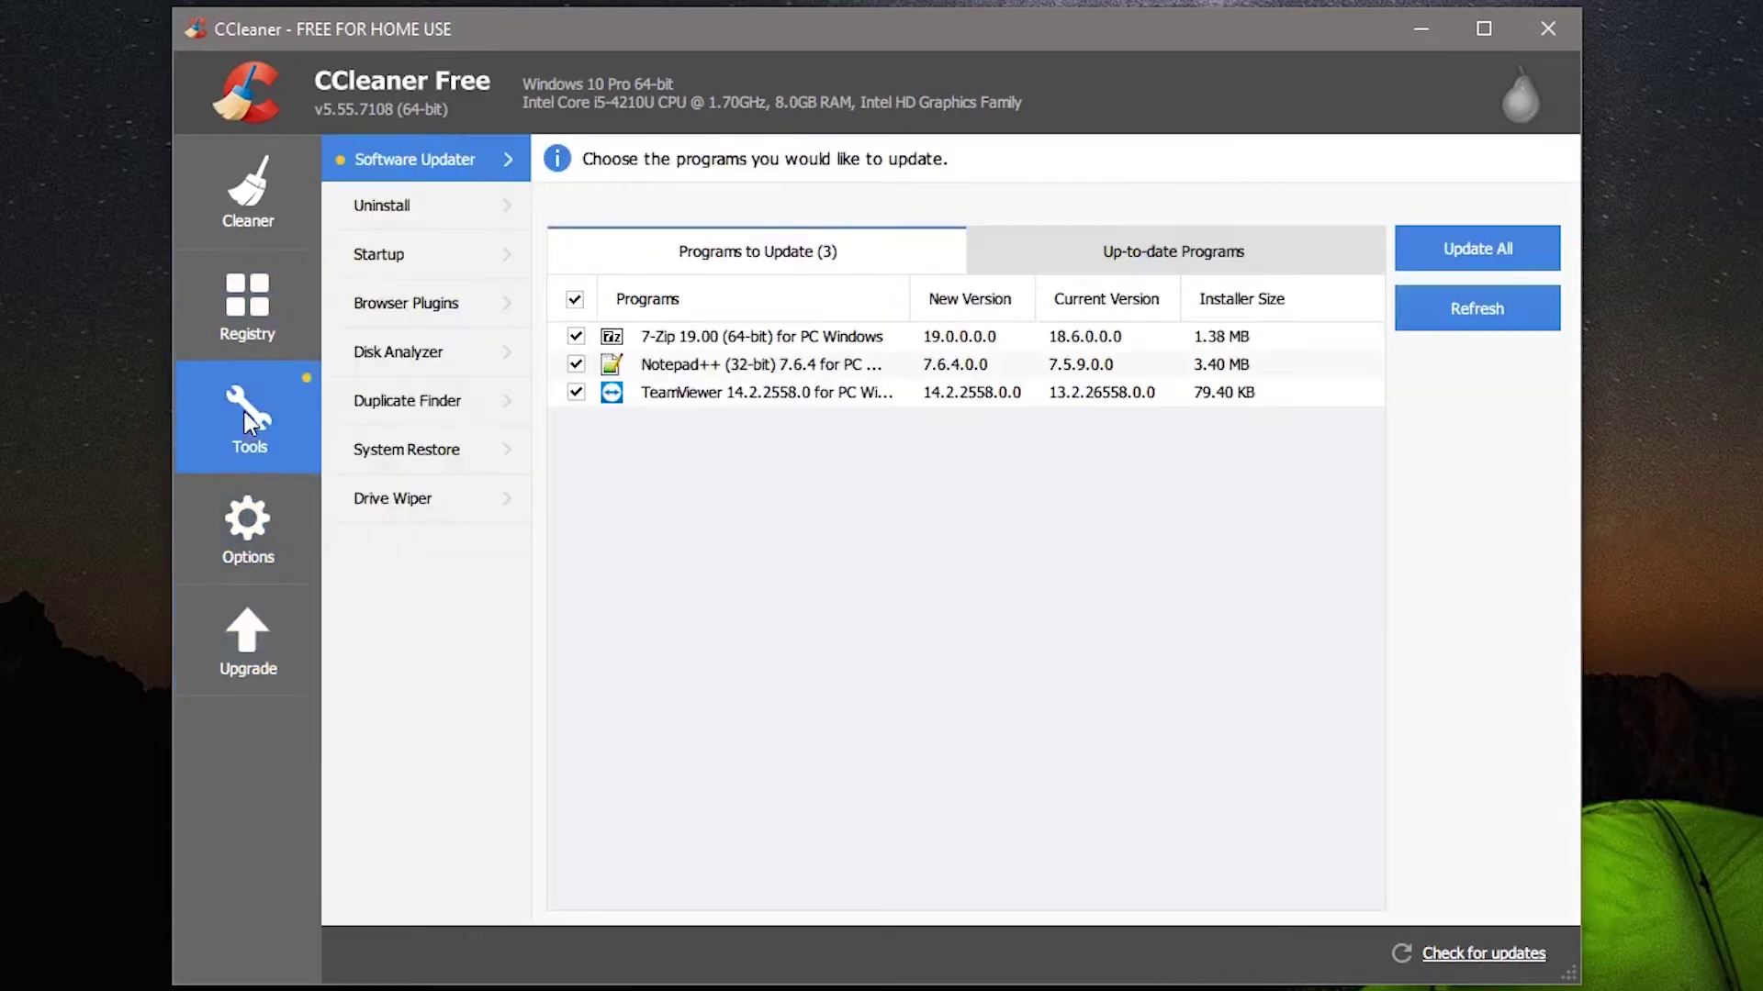
Scan the registry for issues and start fixing the selected ones, cancelling at the registry backup question
left_click(244, 327)
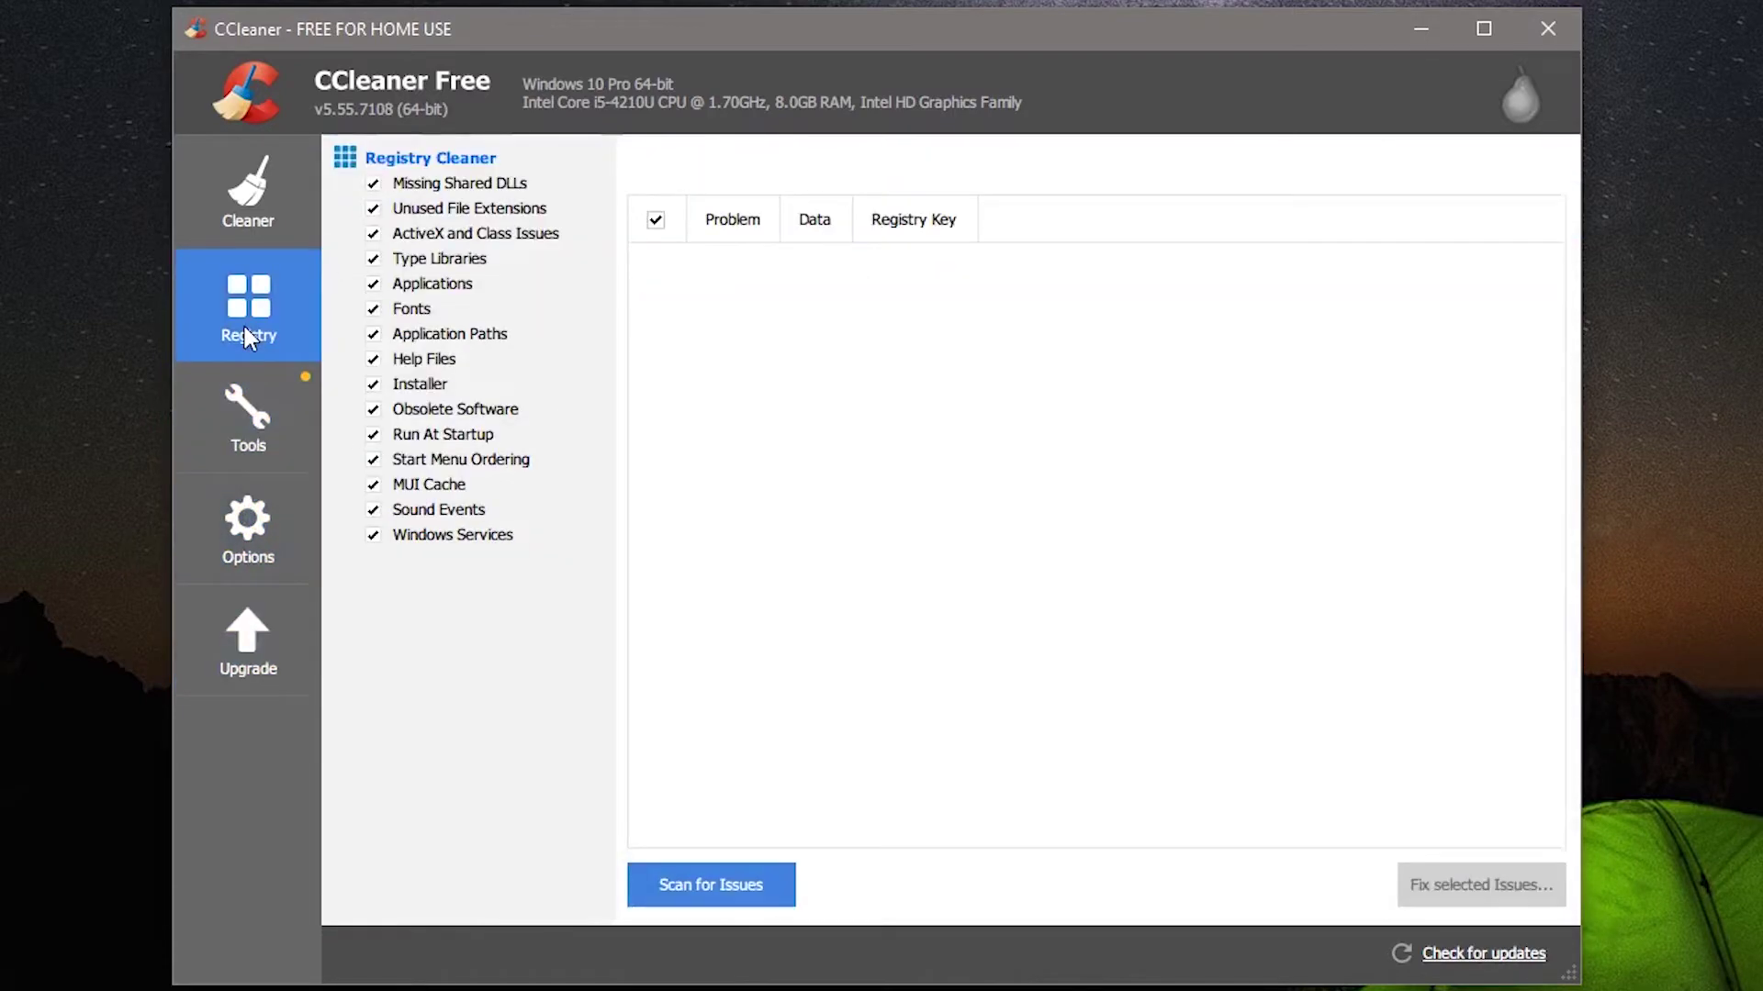
left_click(709, 881)
left_click(1487, 885)
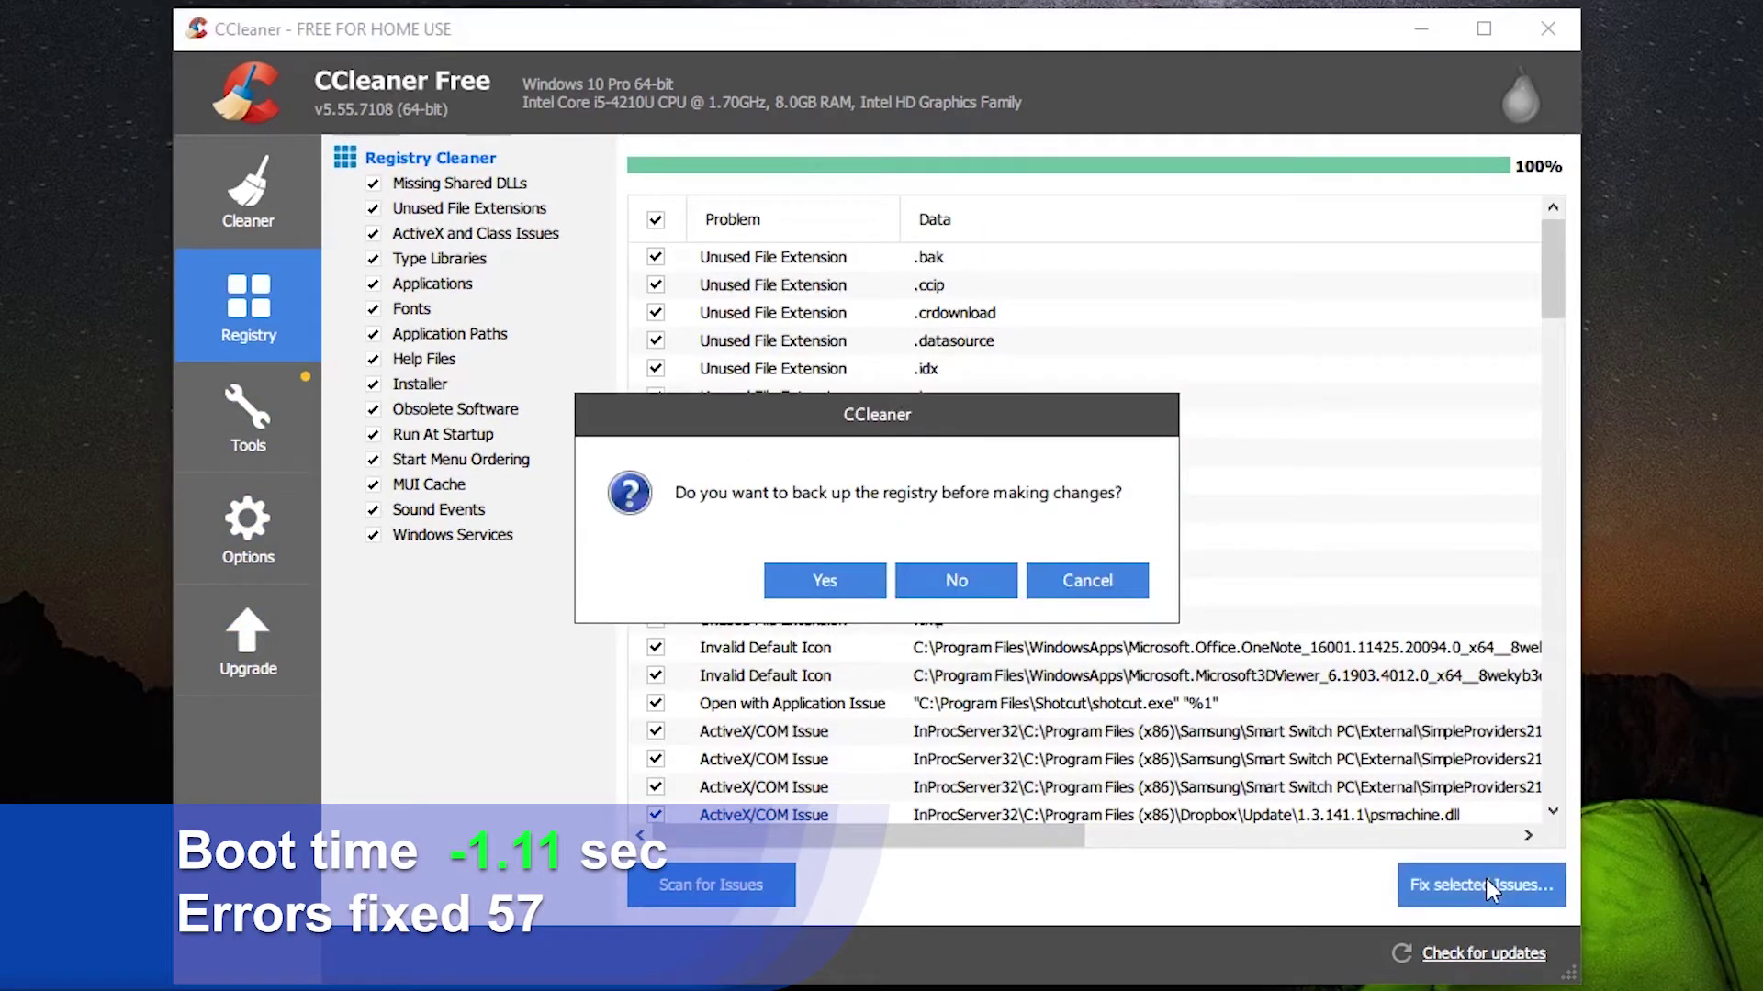
left_click(1121, 581)
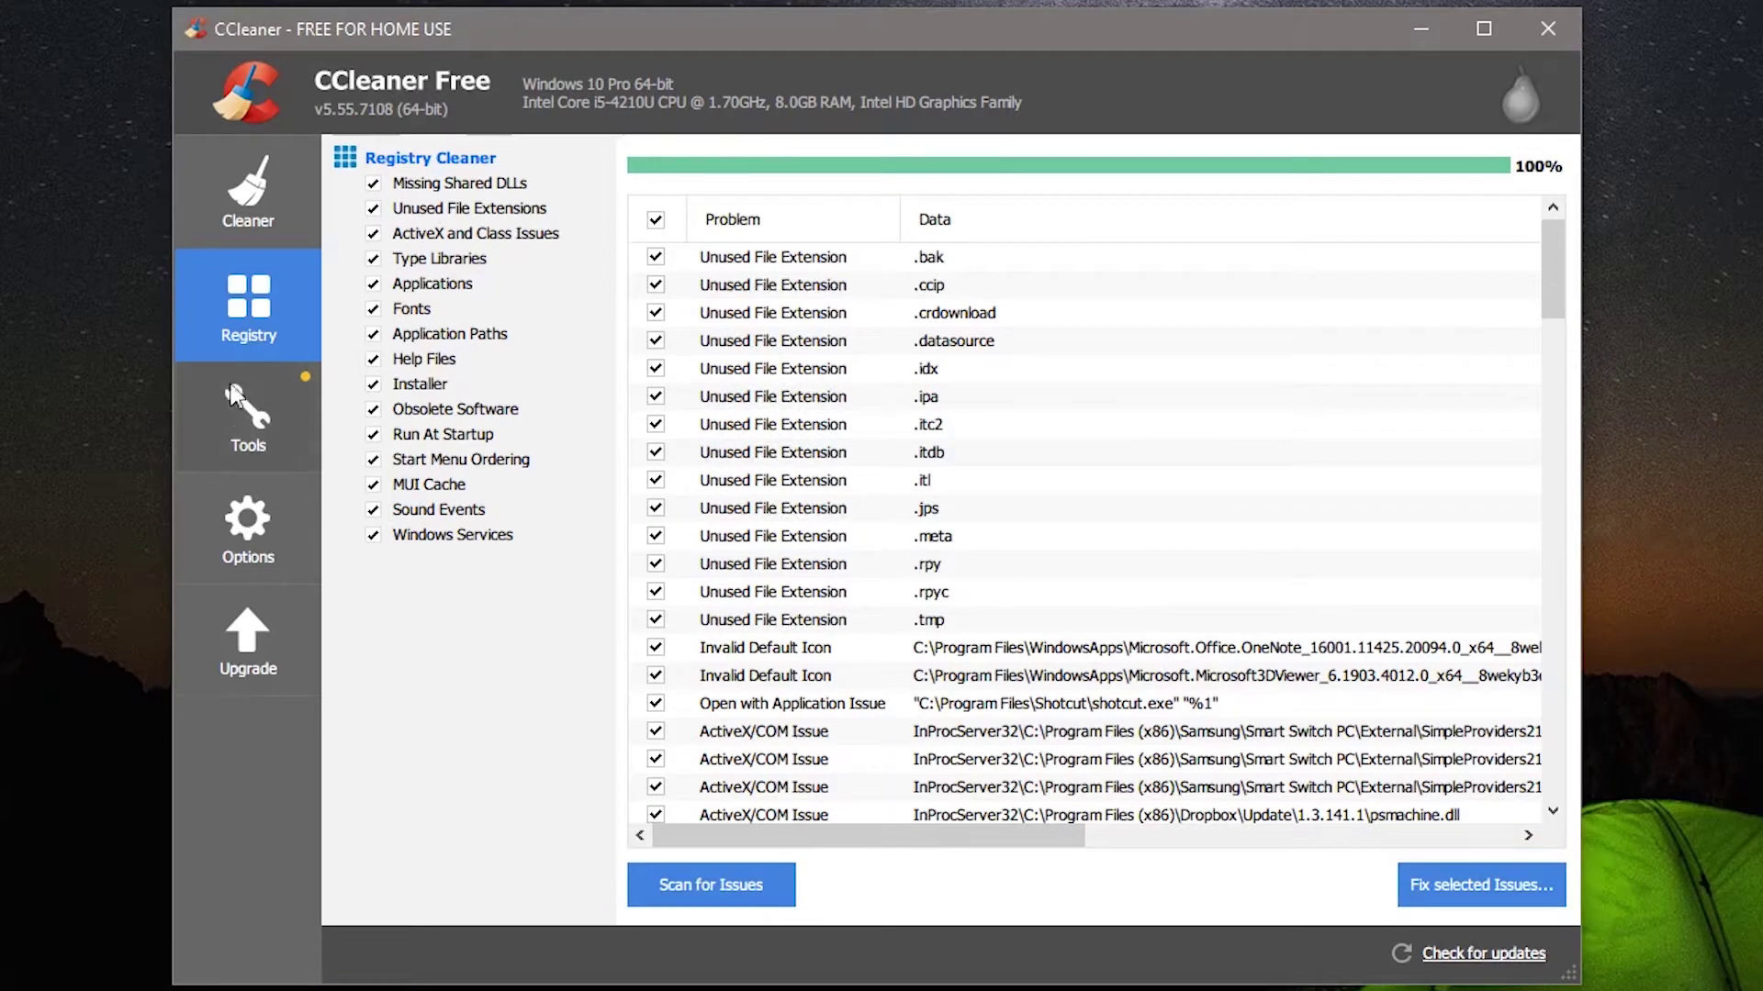
Look through the Uninstall, Startup, Browser Plugins, Disk Analyzer, Duplicate Finder, System Restore and Drive Wiper tools, ending back at the registry cleaner
left_click(224, 409)
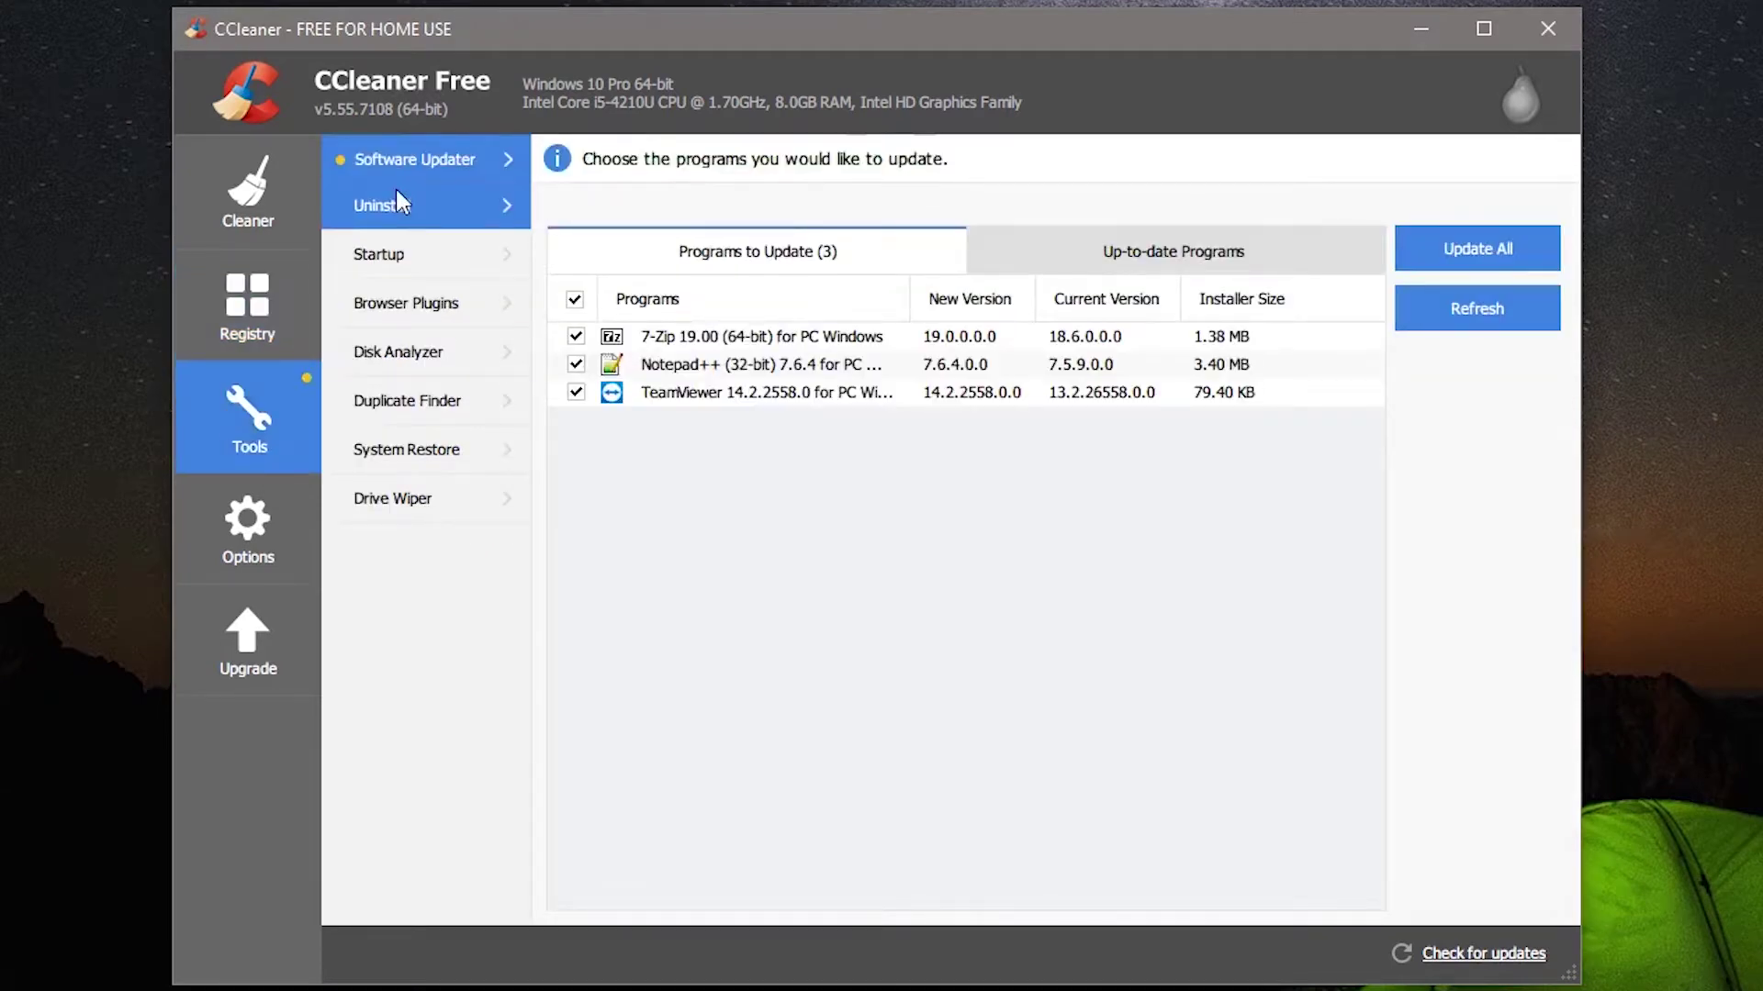
left_click(396, 196)
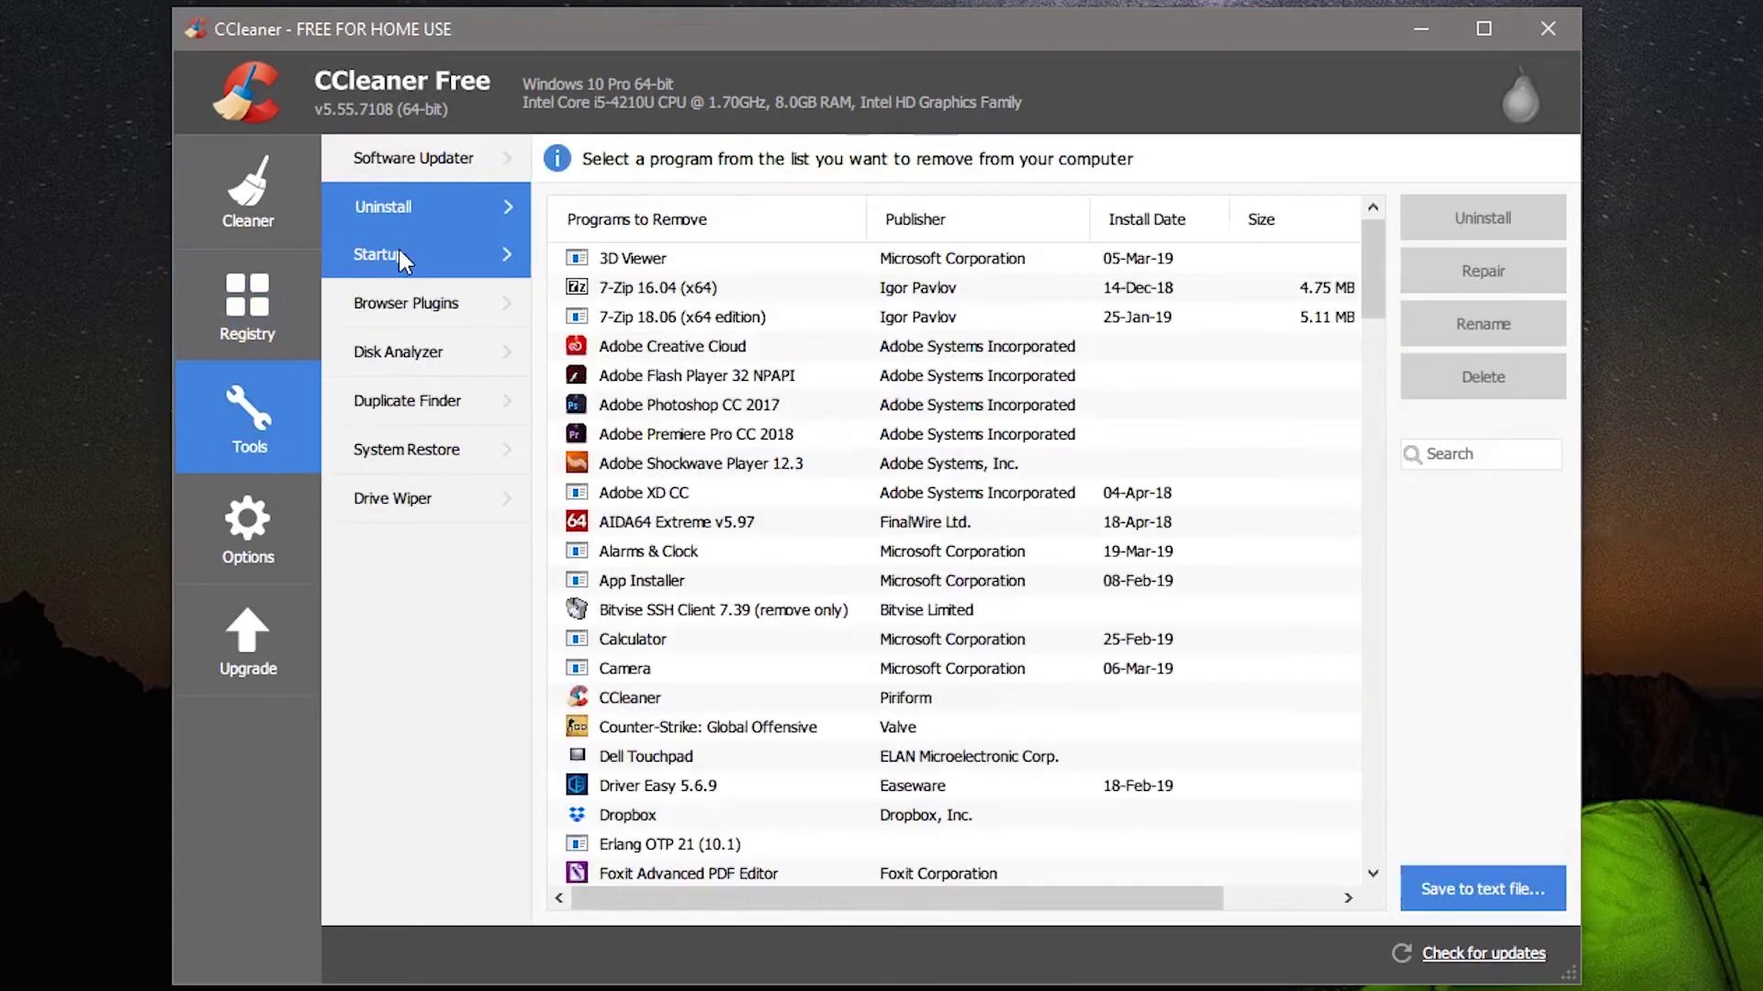
left_click(401, 255)
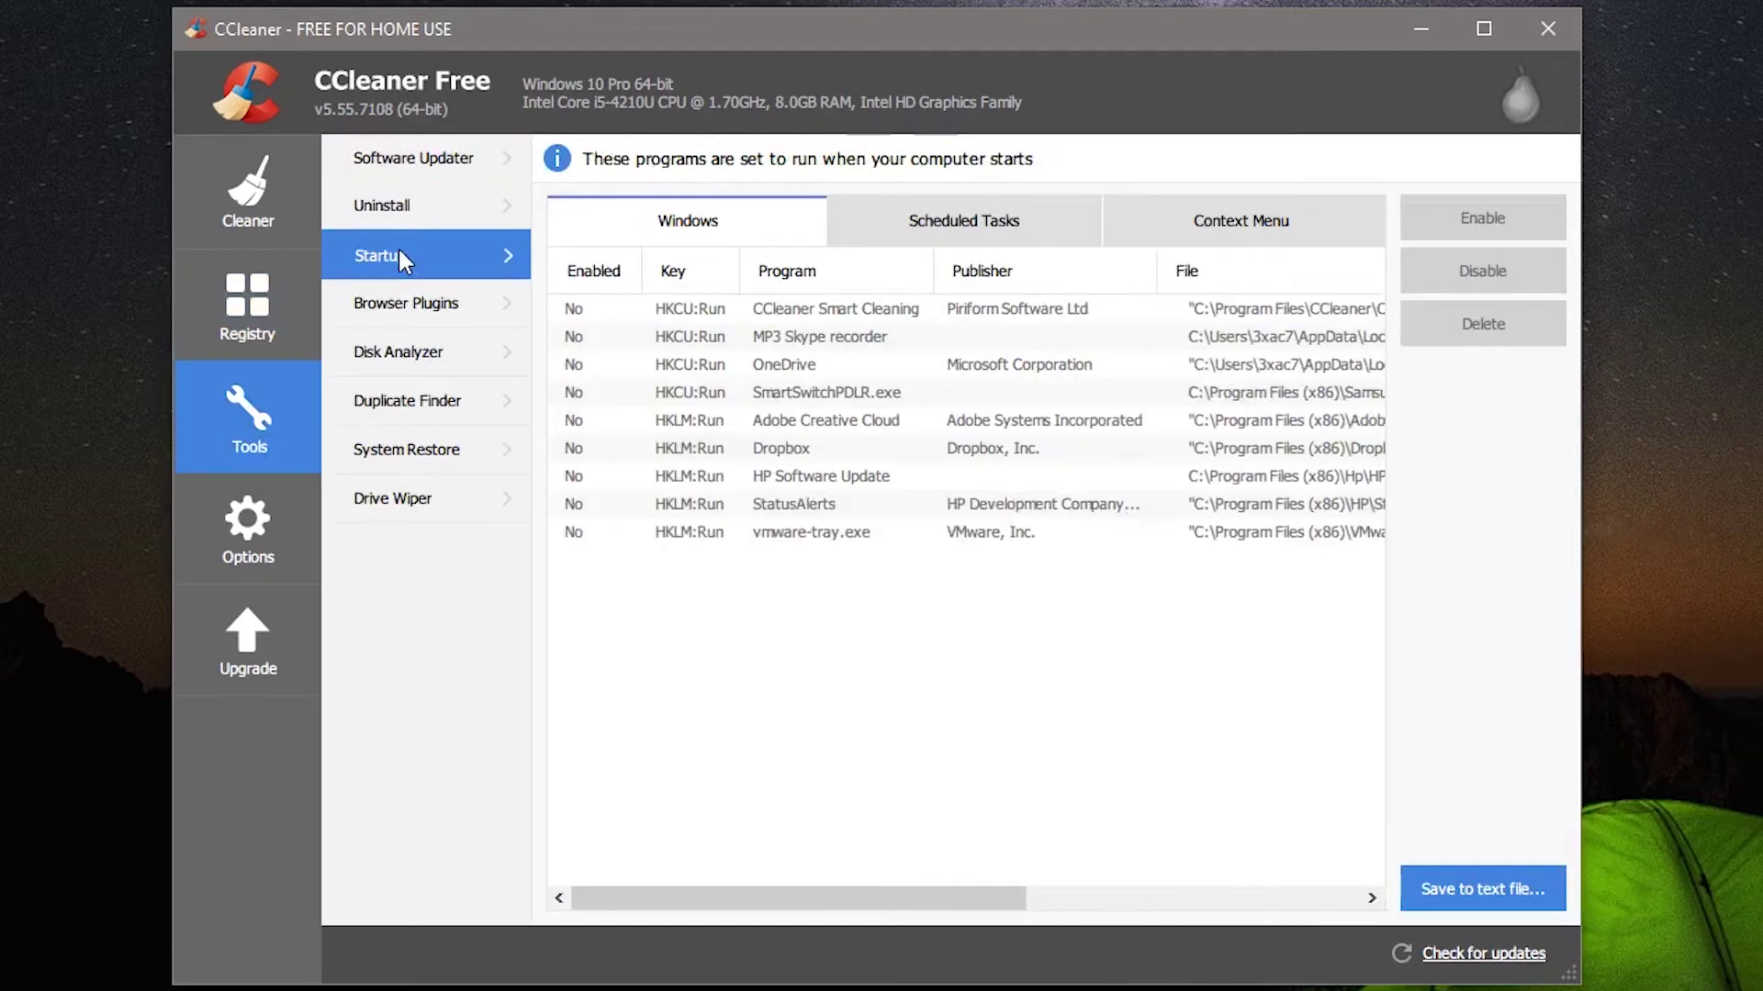
left_click(409, 307)
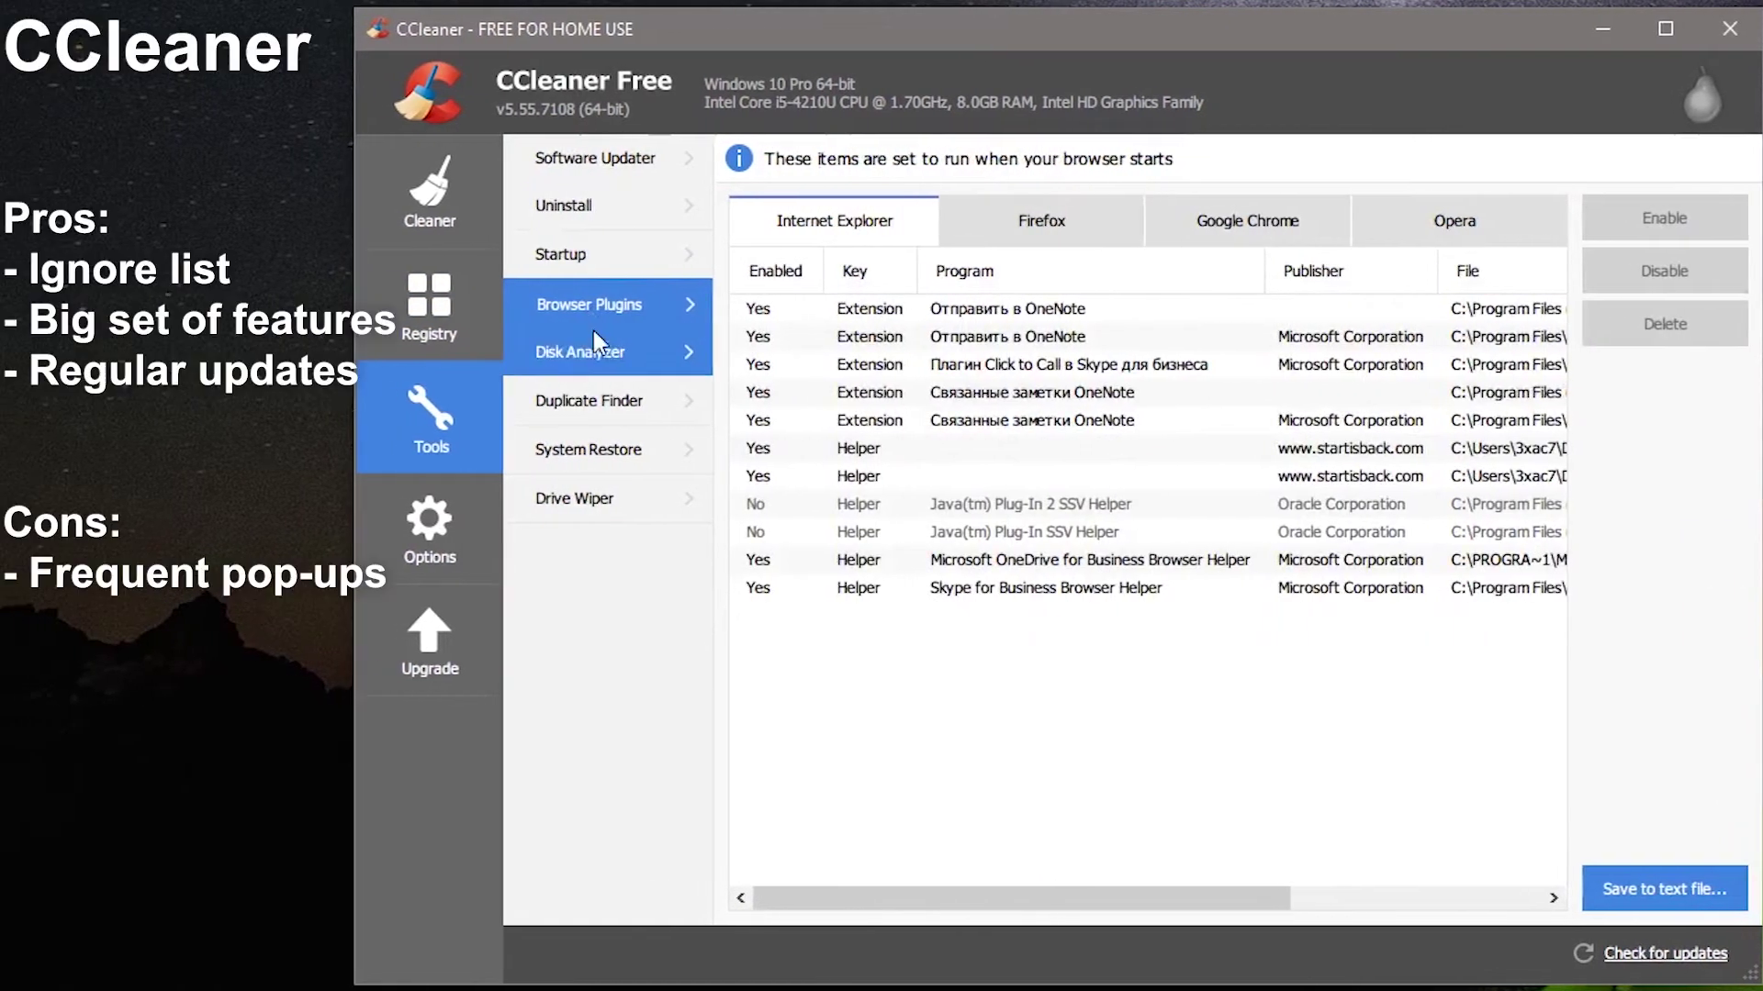
left_click(594, 339)
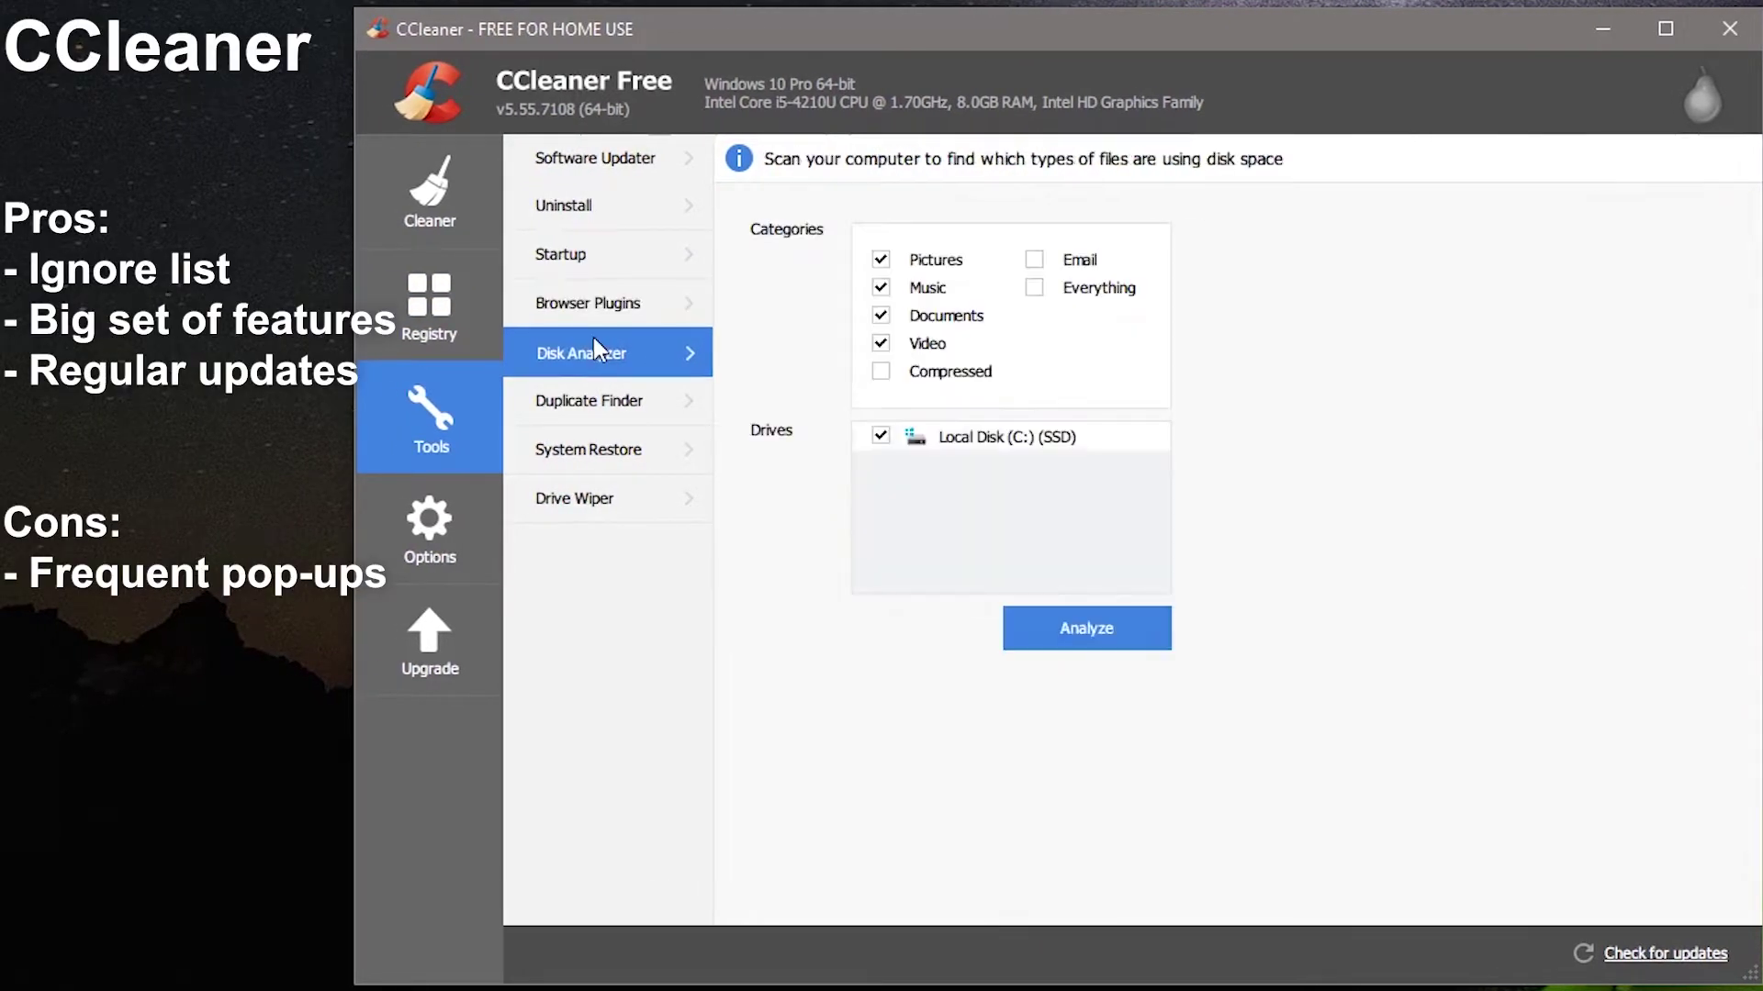
left_click(589, 405)
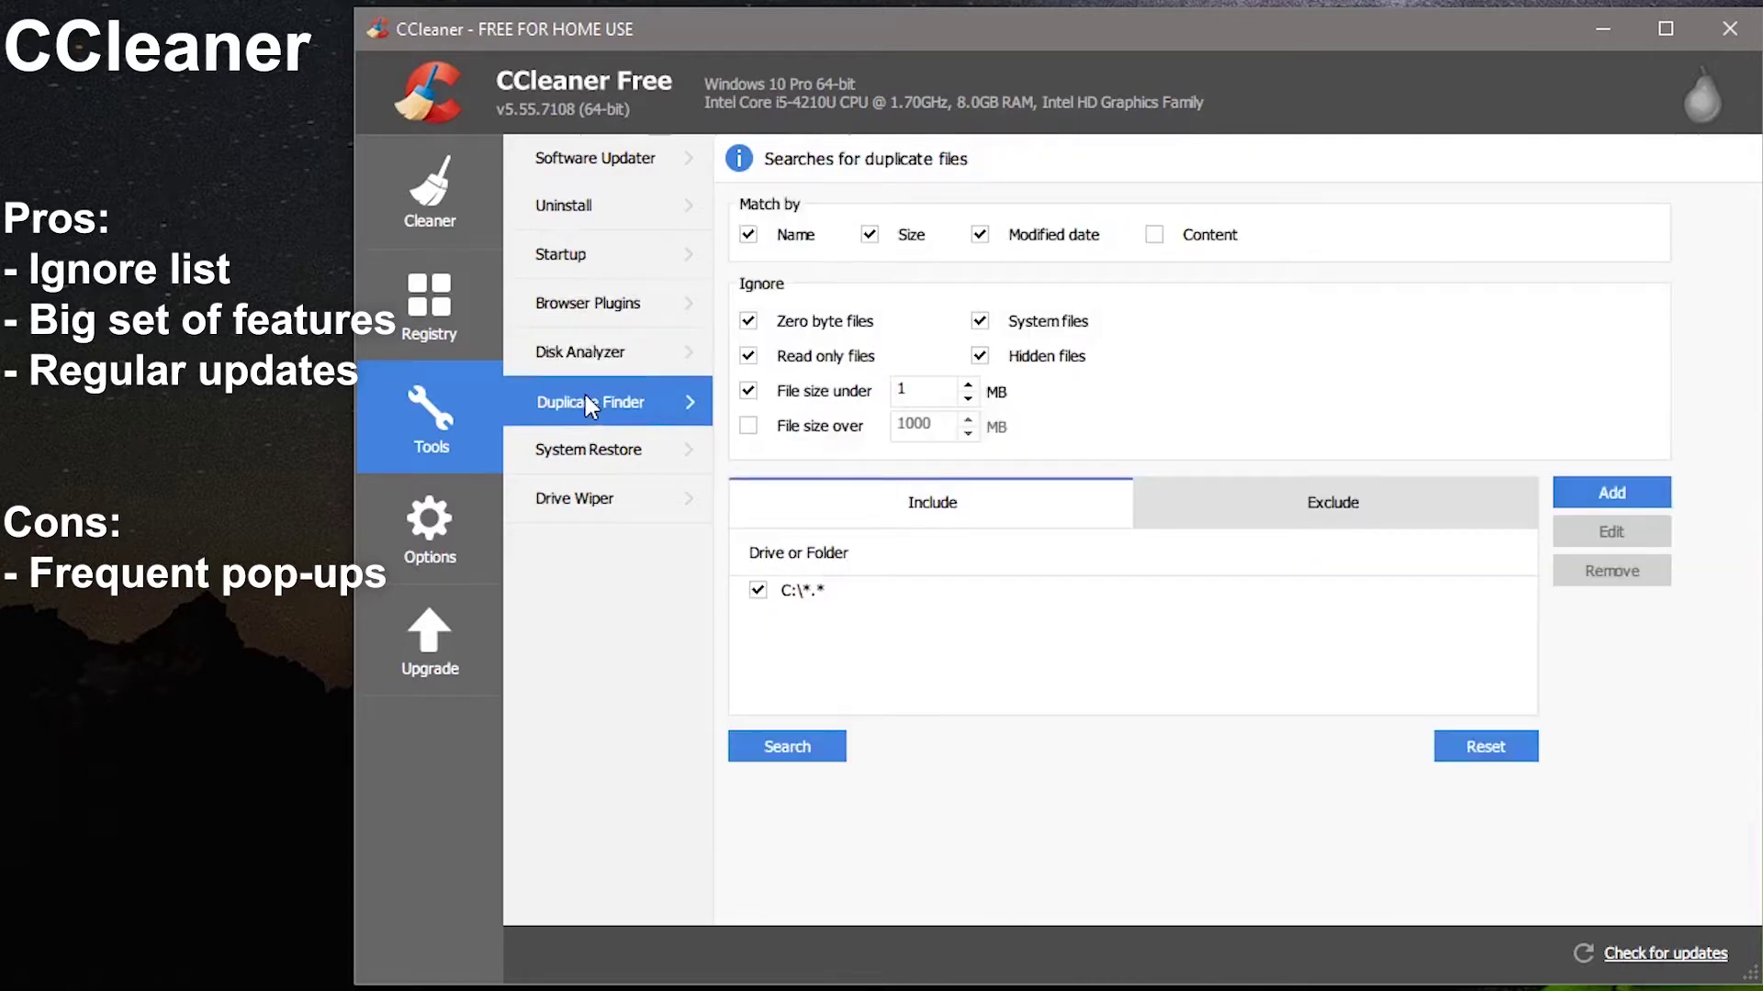
left_click(591, 441)
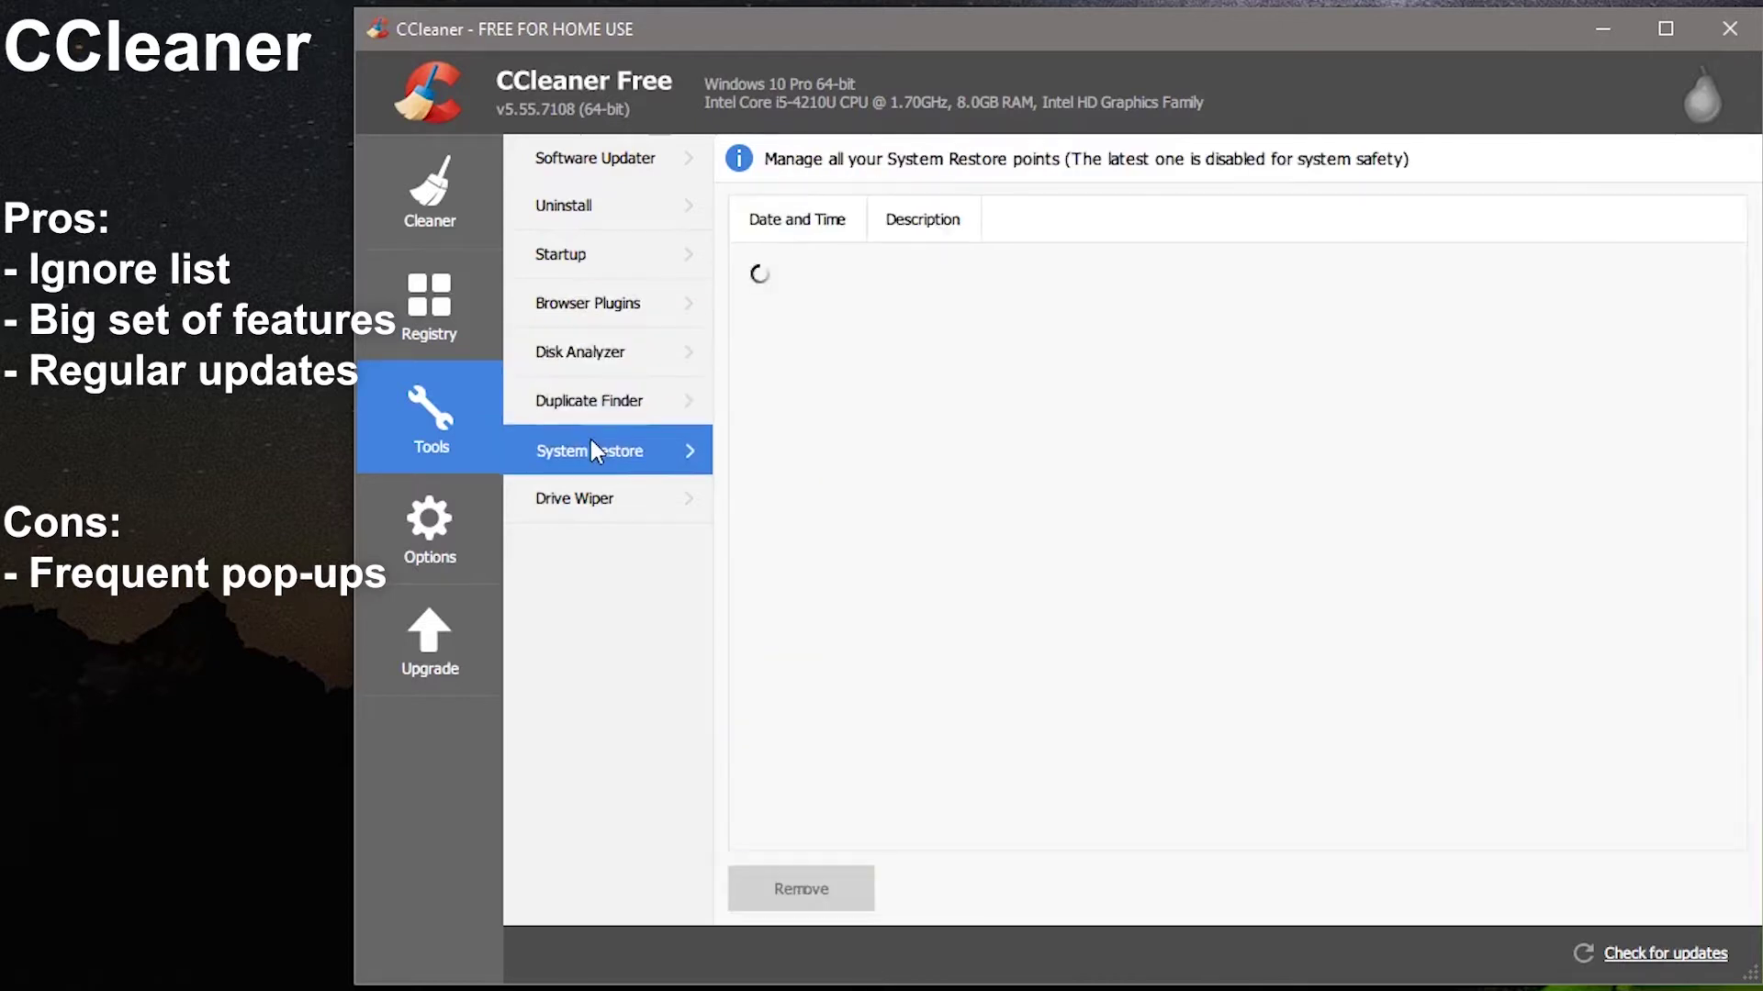
left_click(593, 516)
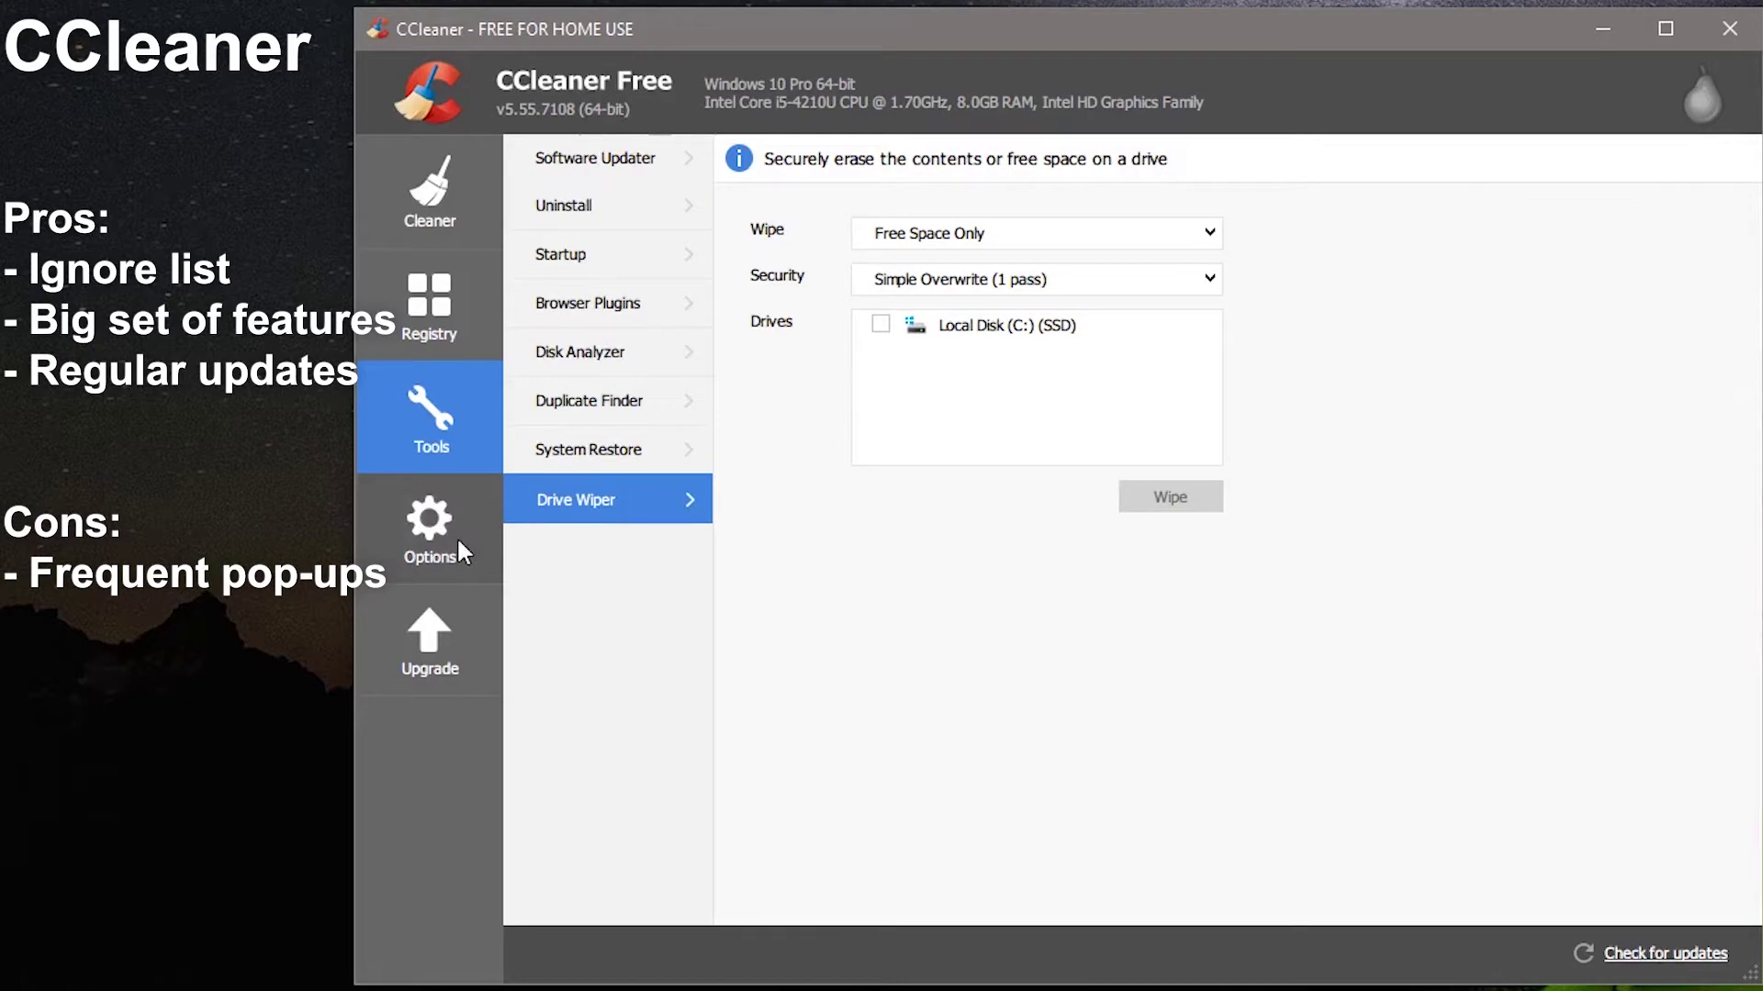
left_click(437, 307)
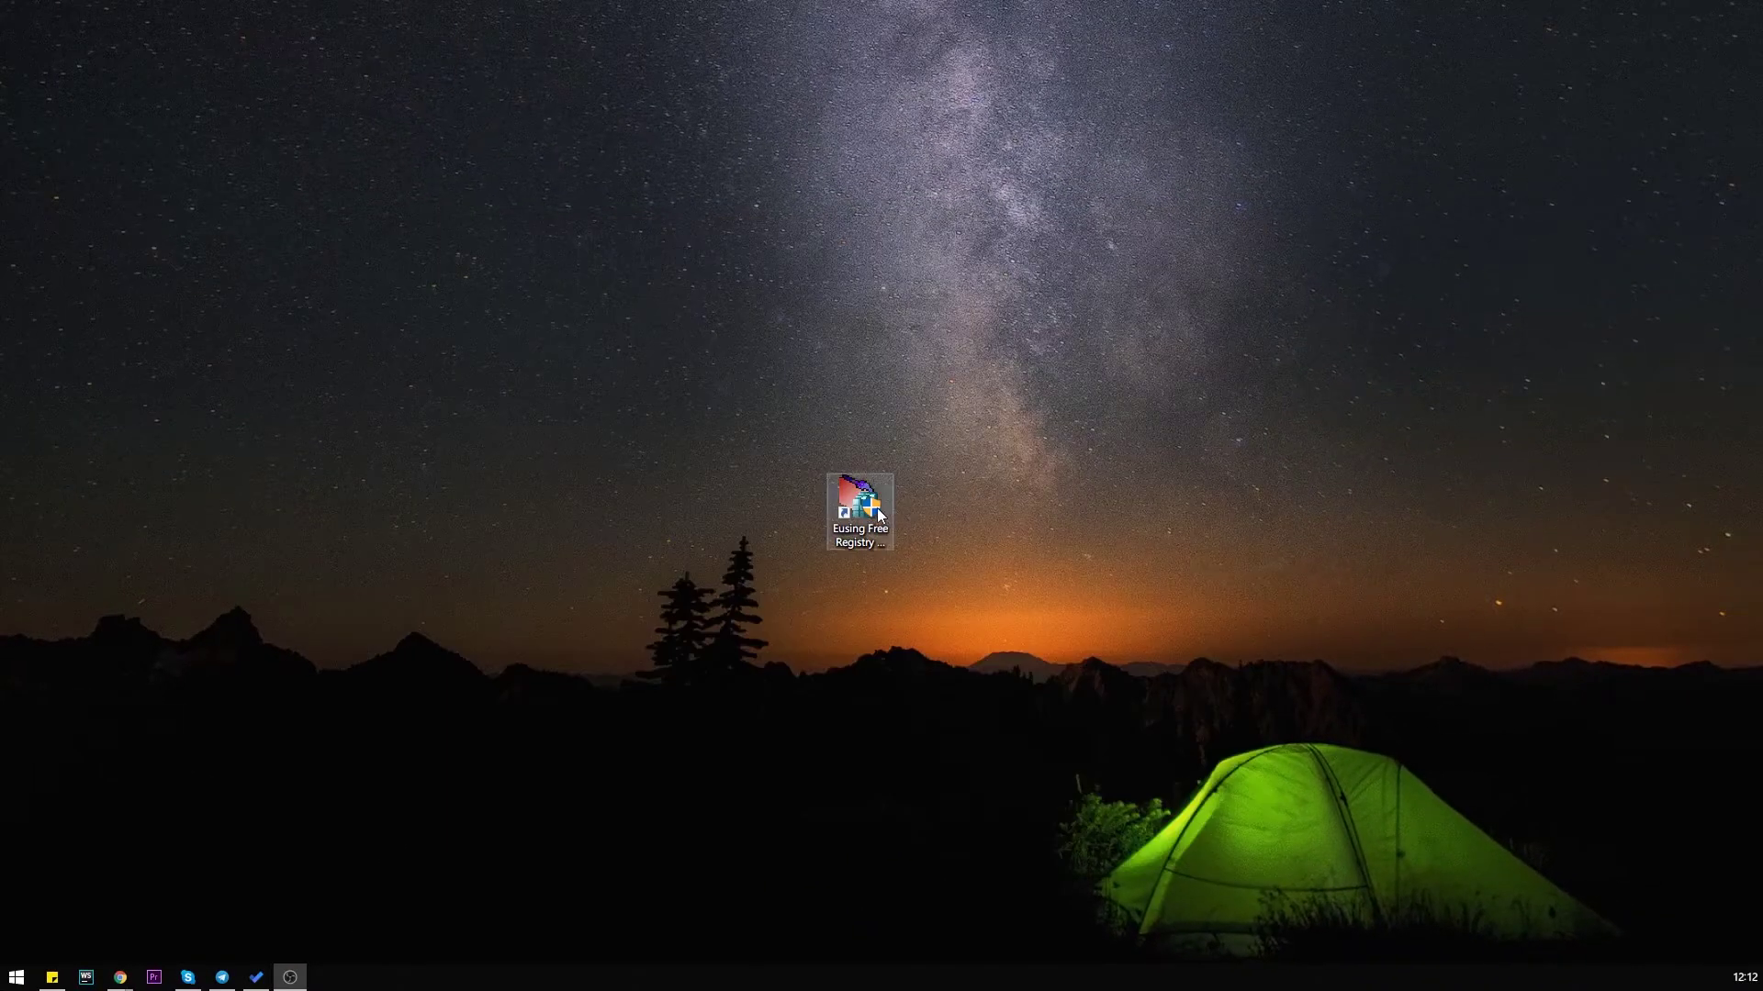
Open Eusing Free Registry Cleaner and scan all sections for registry issues, stopping the scan early to review the problem list
double_click(874, 509)
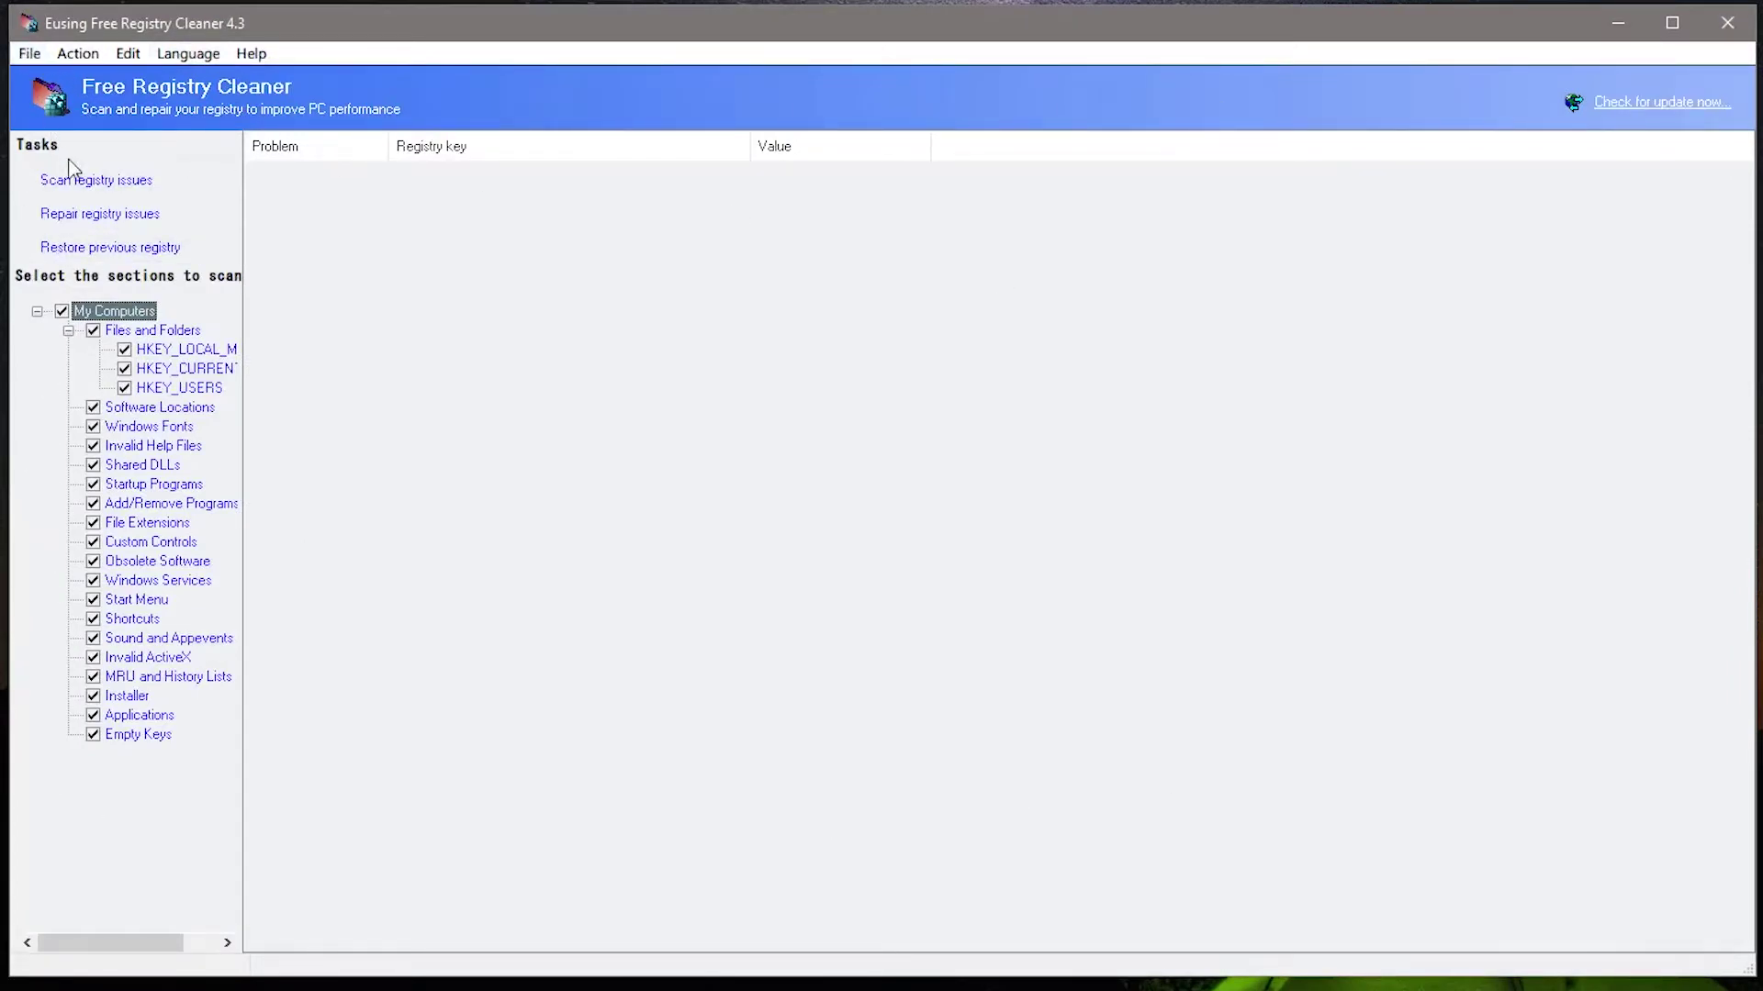
left_click(95, 180)
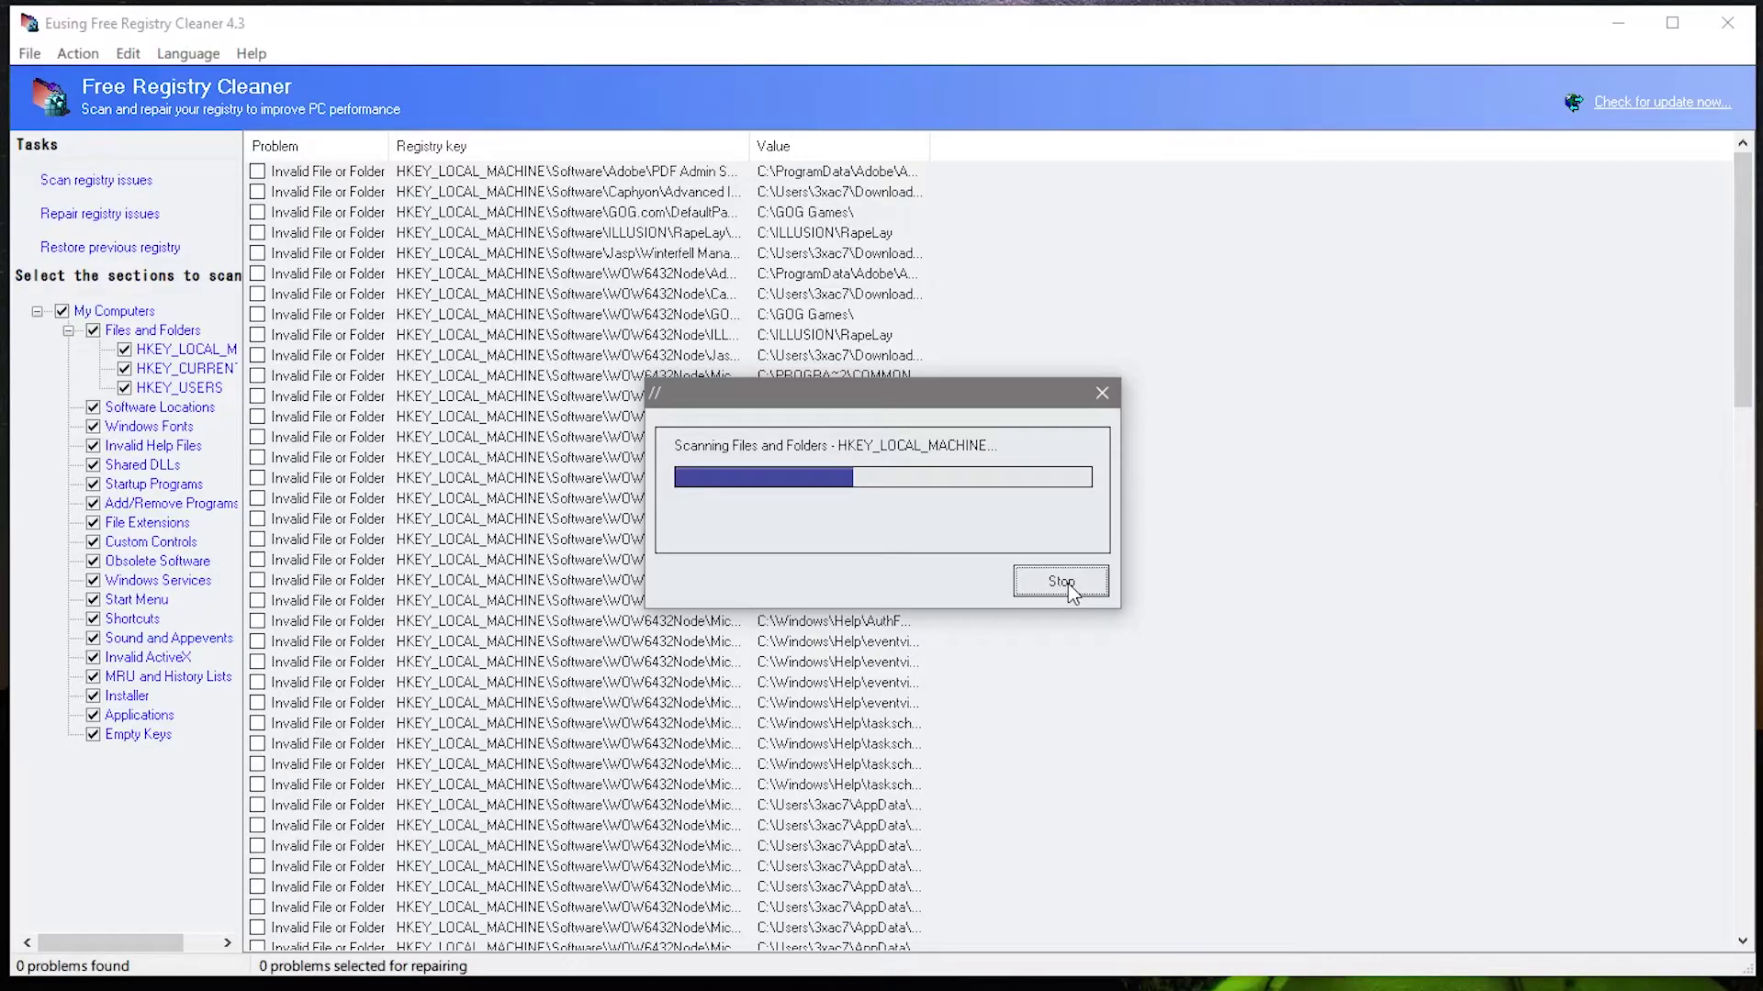
left_click(1065, 585)
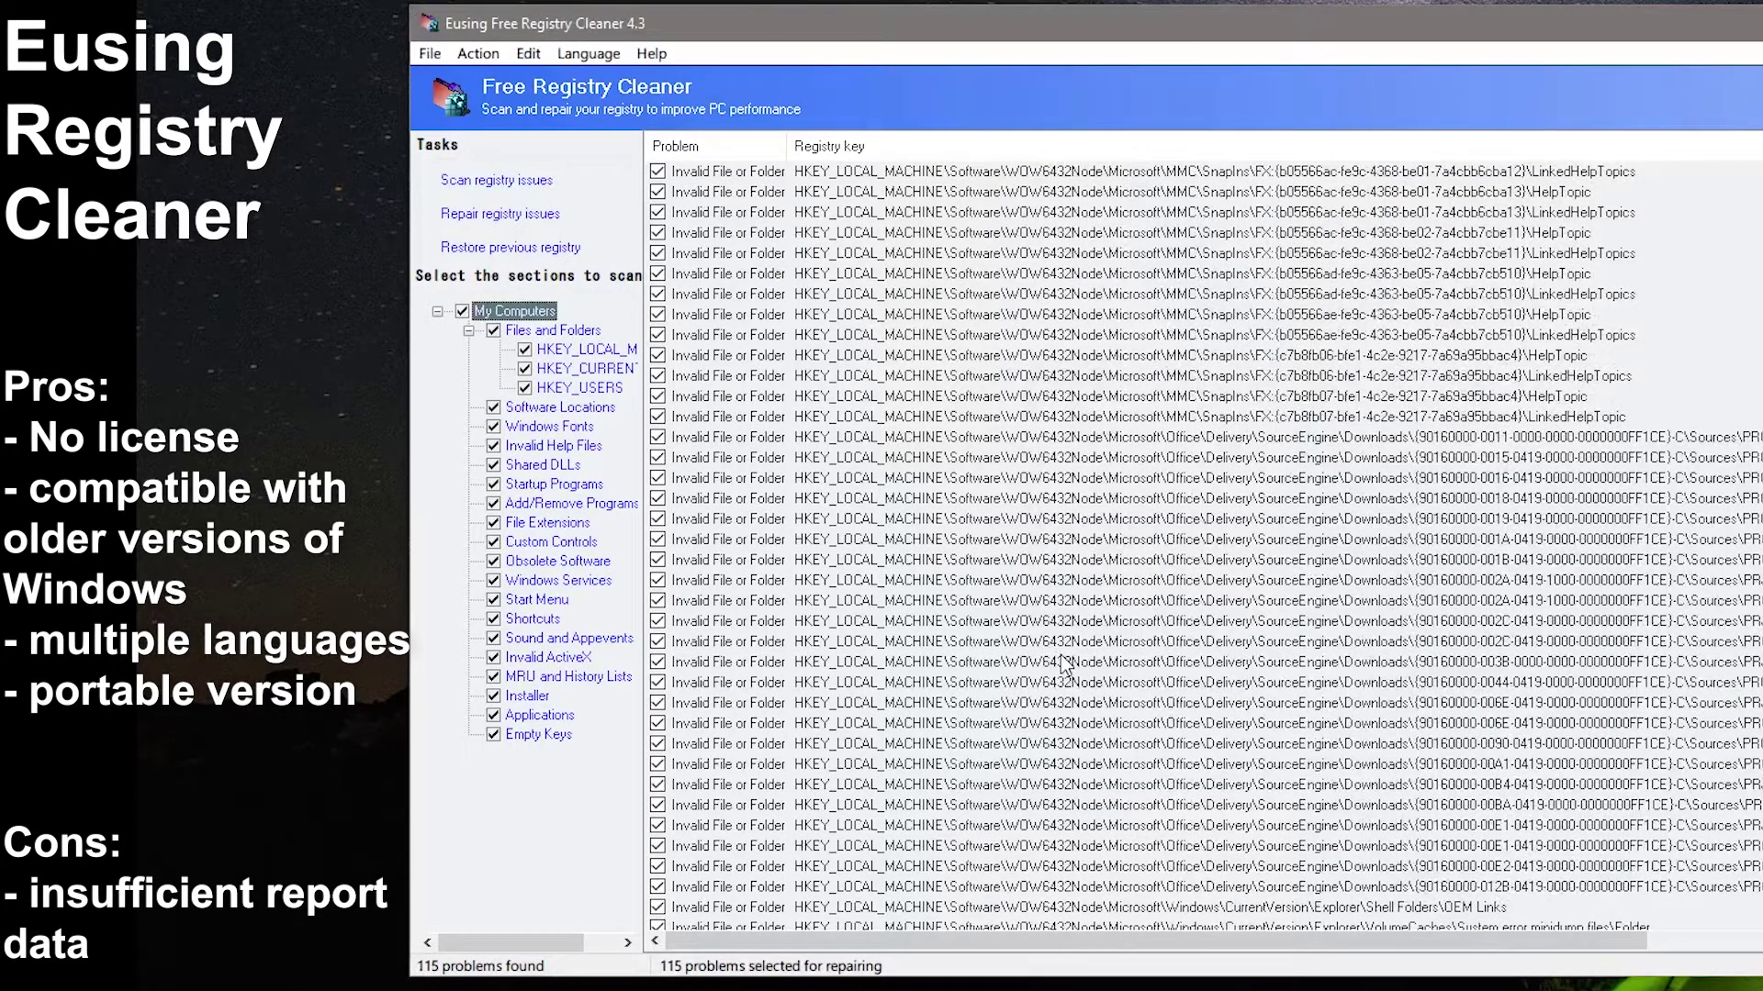
scroll(1065, 666, "up", 2)
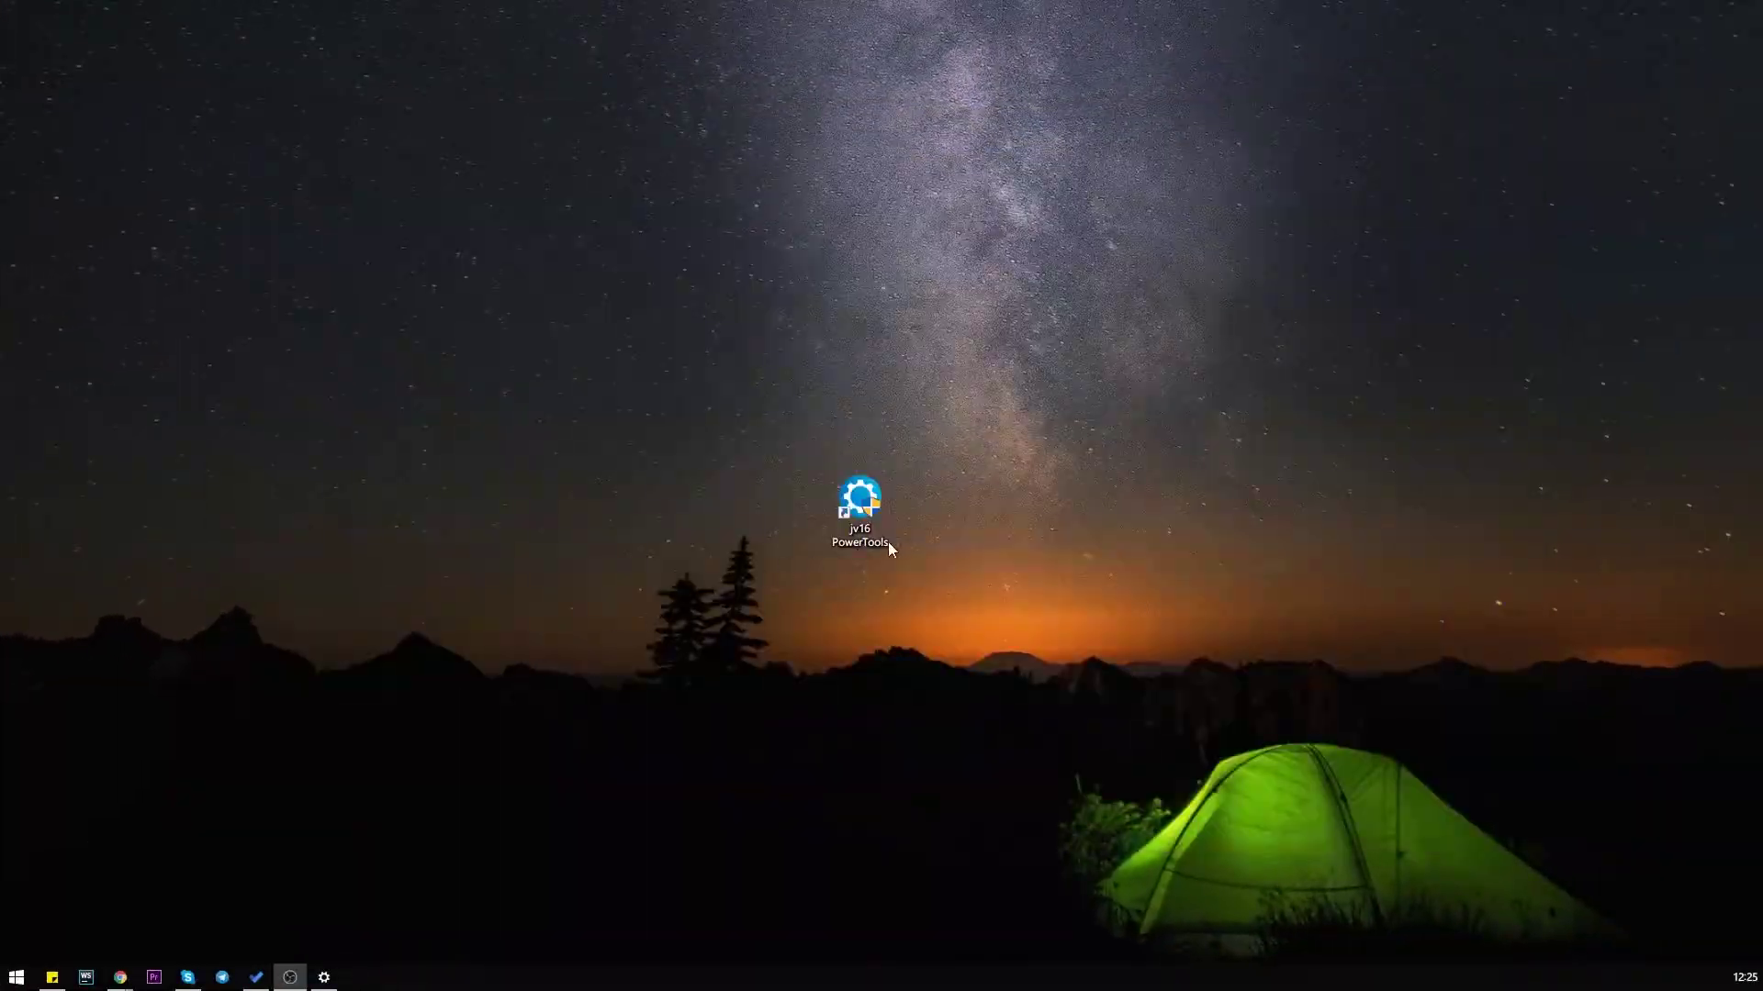
Open jv16 PowerTools, view its registry tools and open the Clean and SpeedUp My Computer tool
double_click(879, 535)
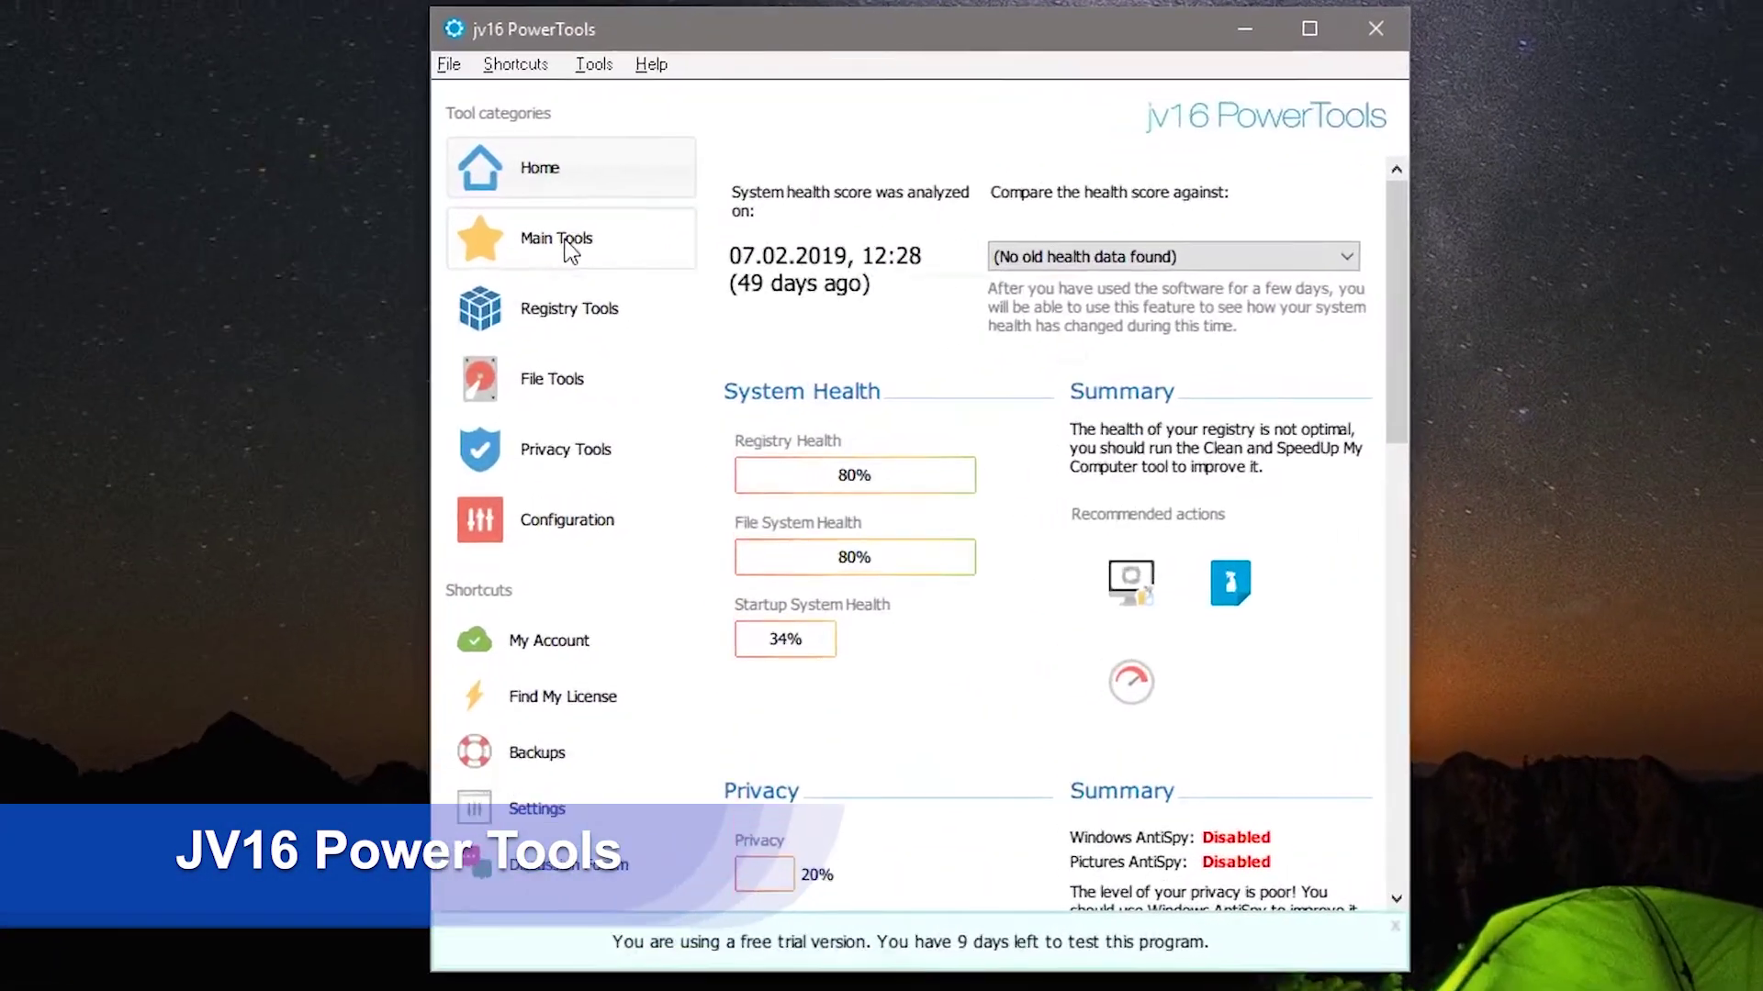
left_click(552, 311)
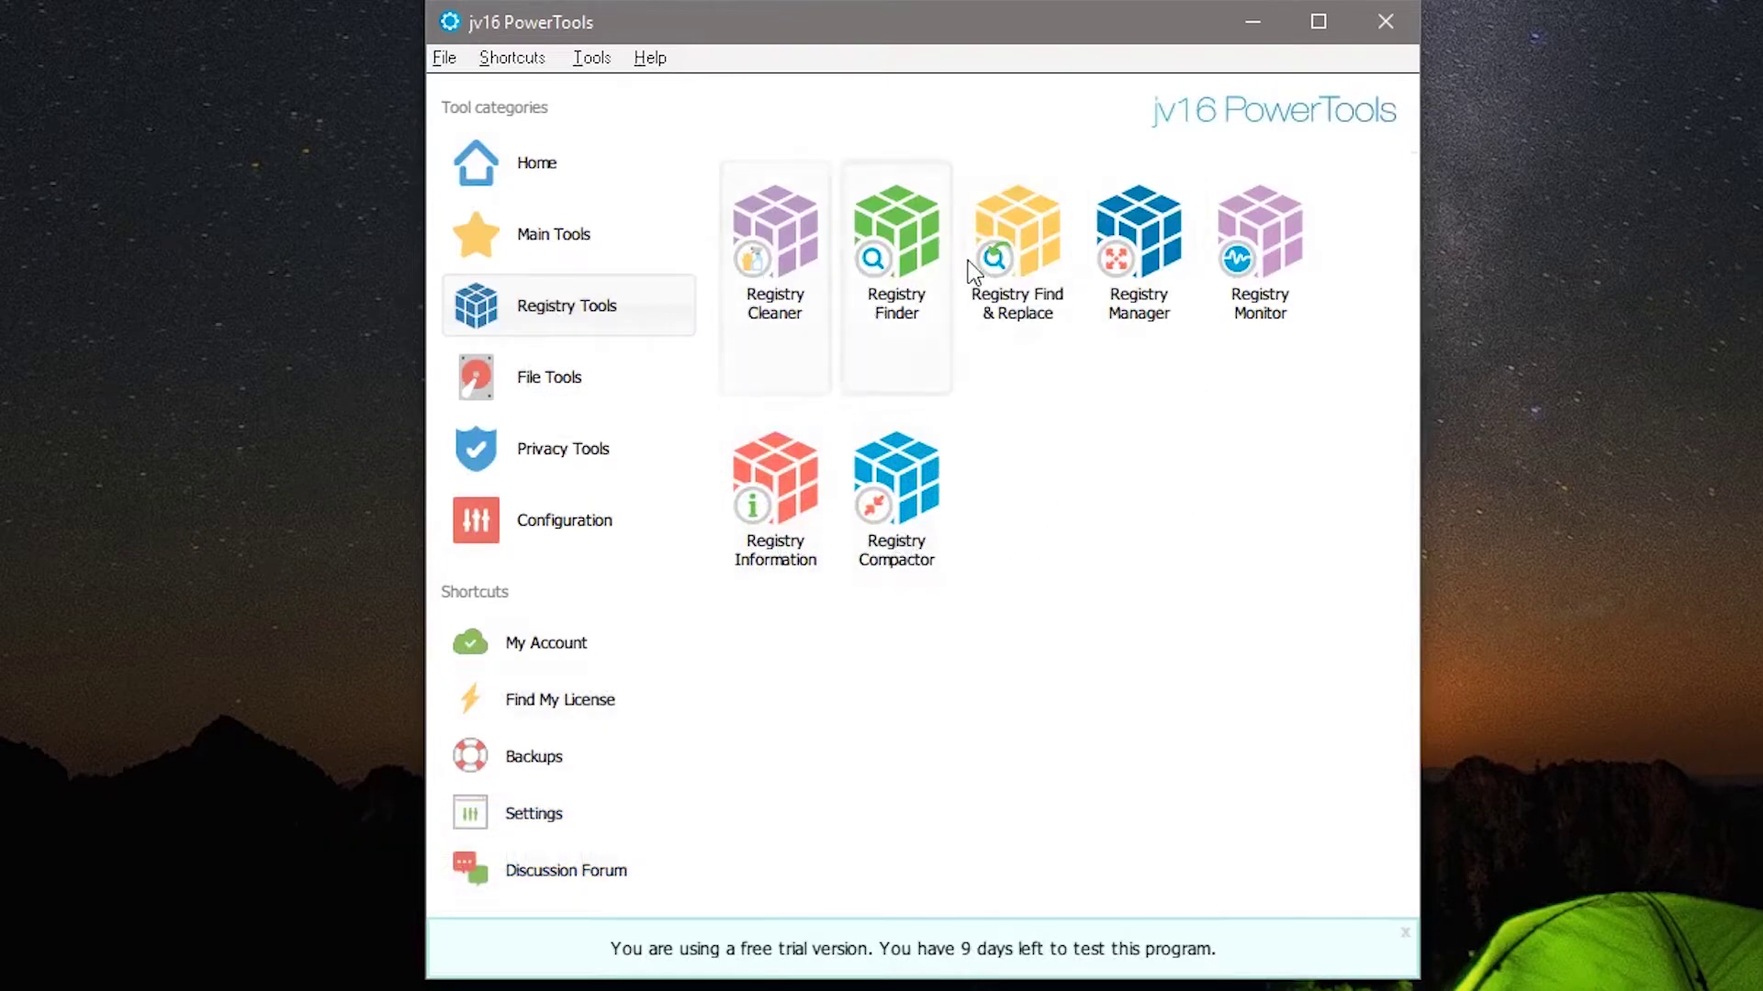
left_click(815, 268)
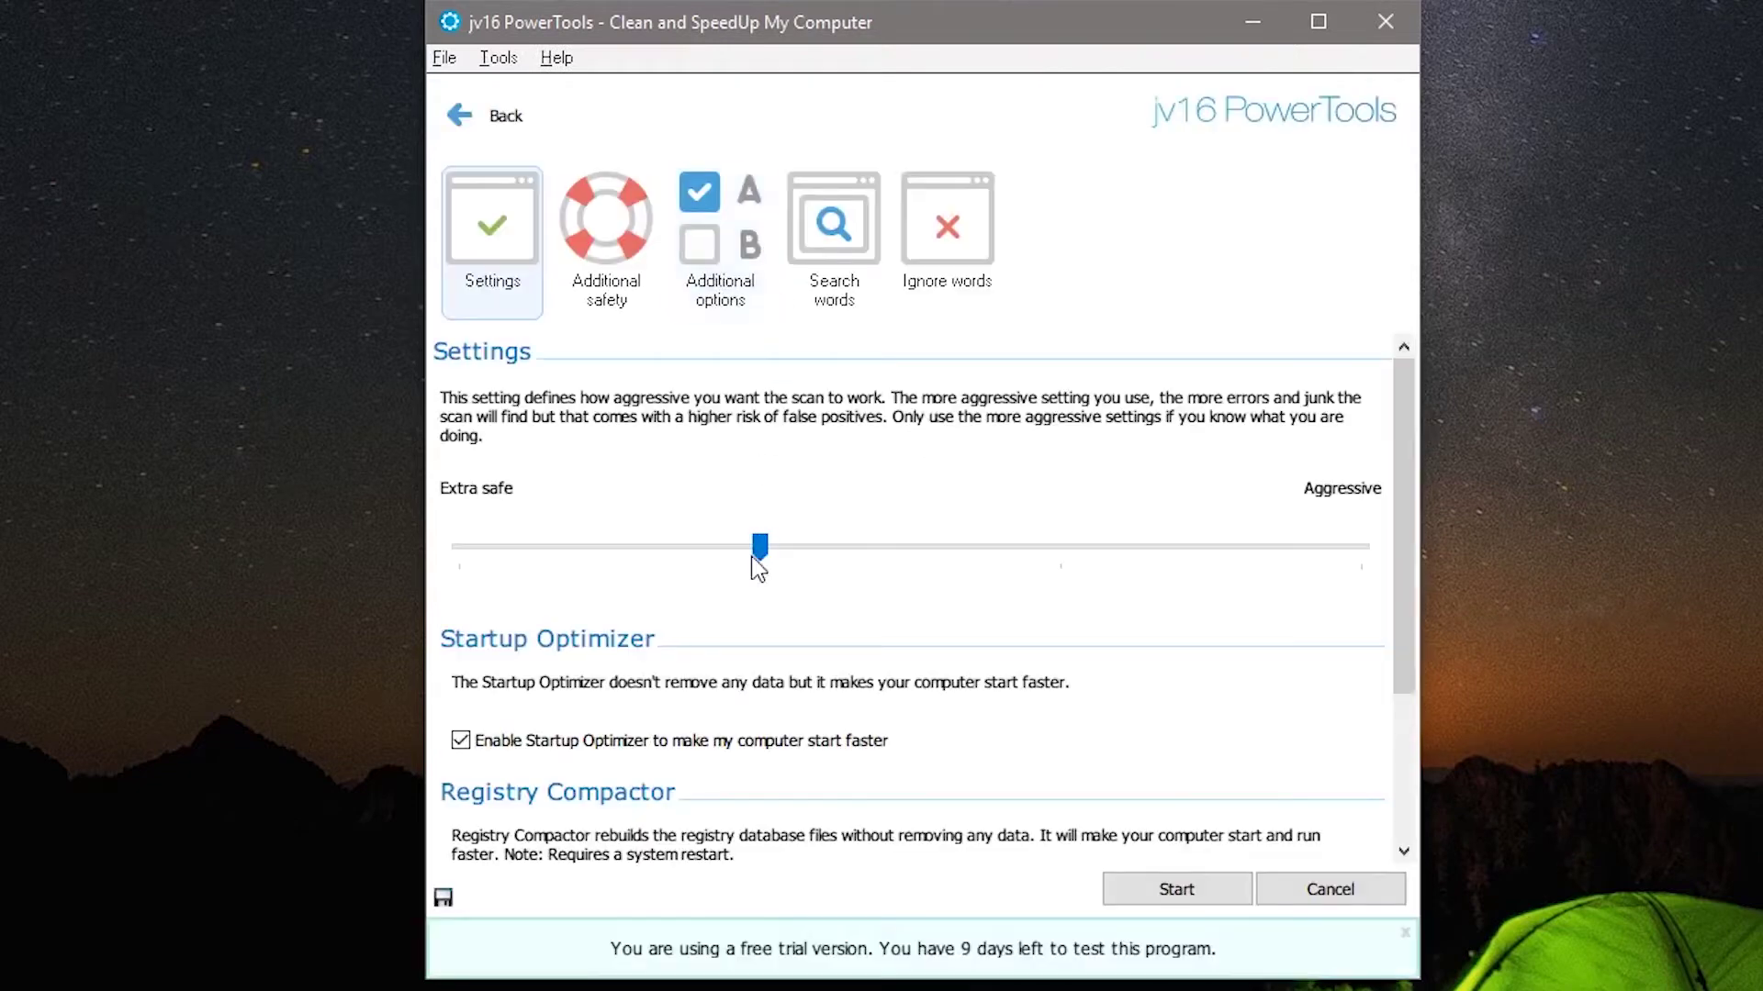
Try a more aggressive scan level, keep the original one, and disable the Startup Optimizer in the cleaning settings
left_click_drag(762, 549, 817, 548)
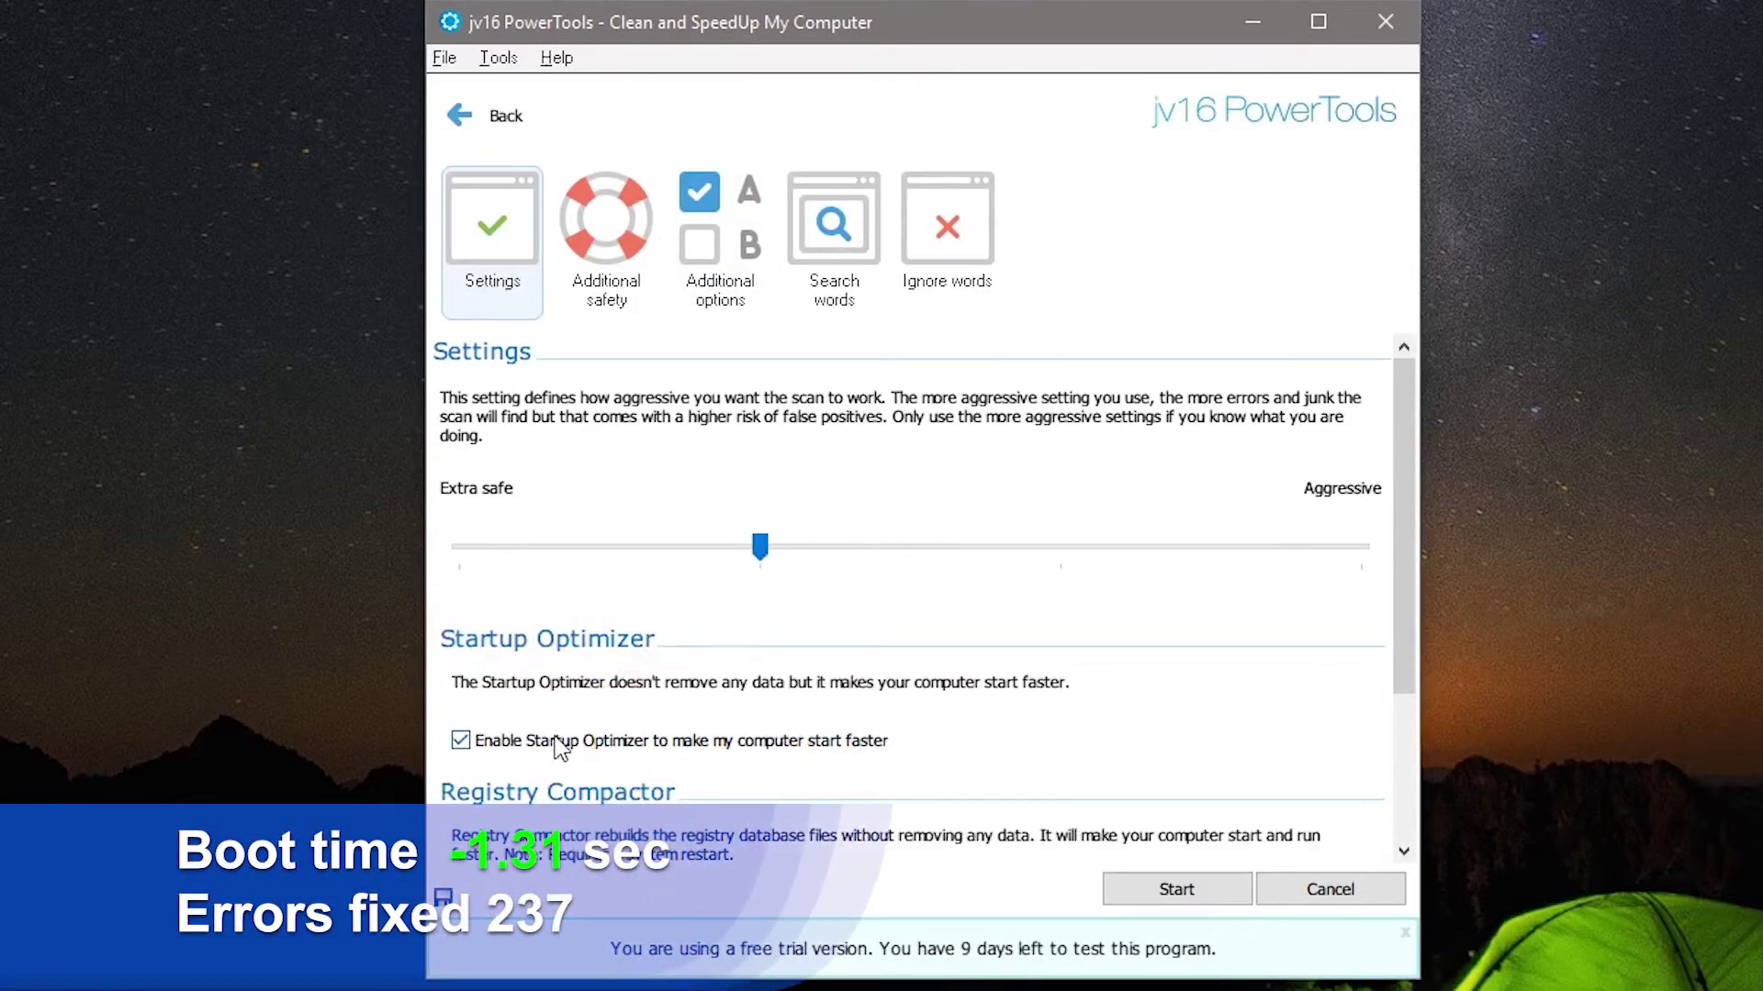
scroll(546, 674, "down", 2)
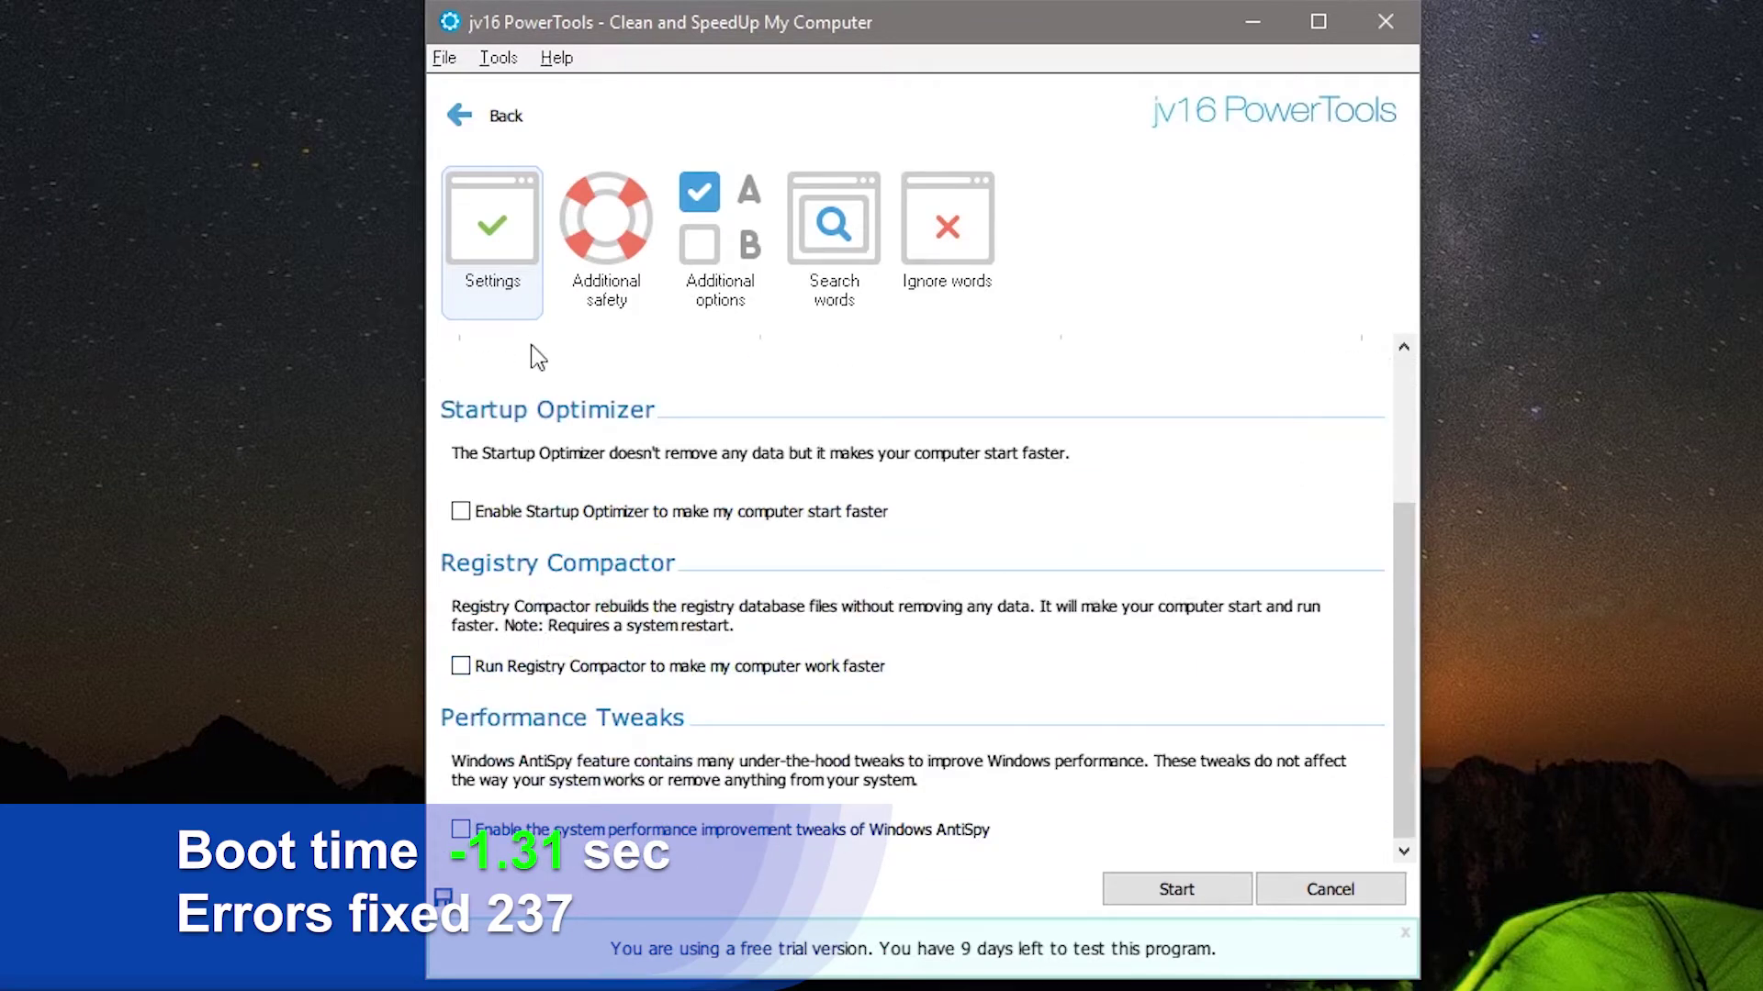
Review the additional safety, additional options, search words and ignore words pages, ending back at the main cleaning settings
scroll(546, 629, "up", 2)
left_click(601, 257)
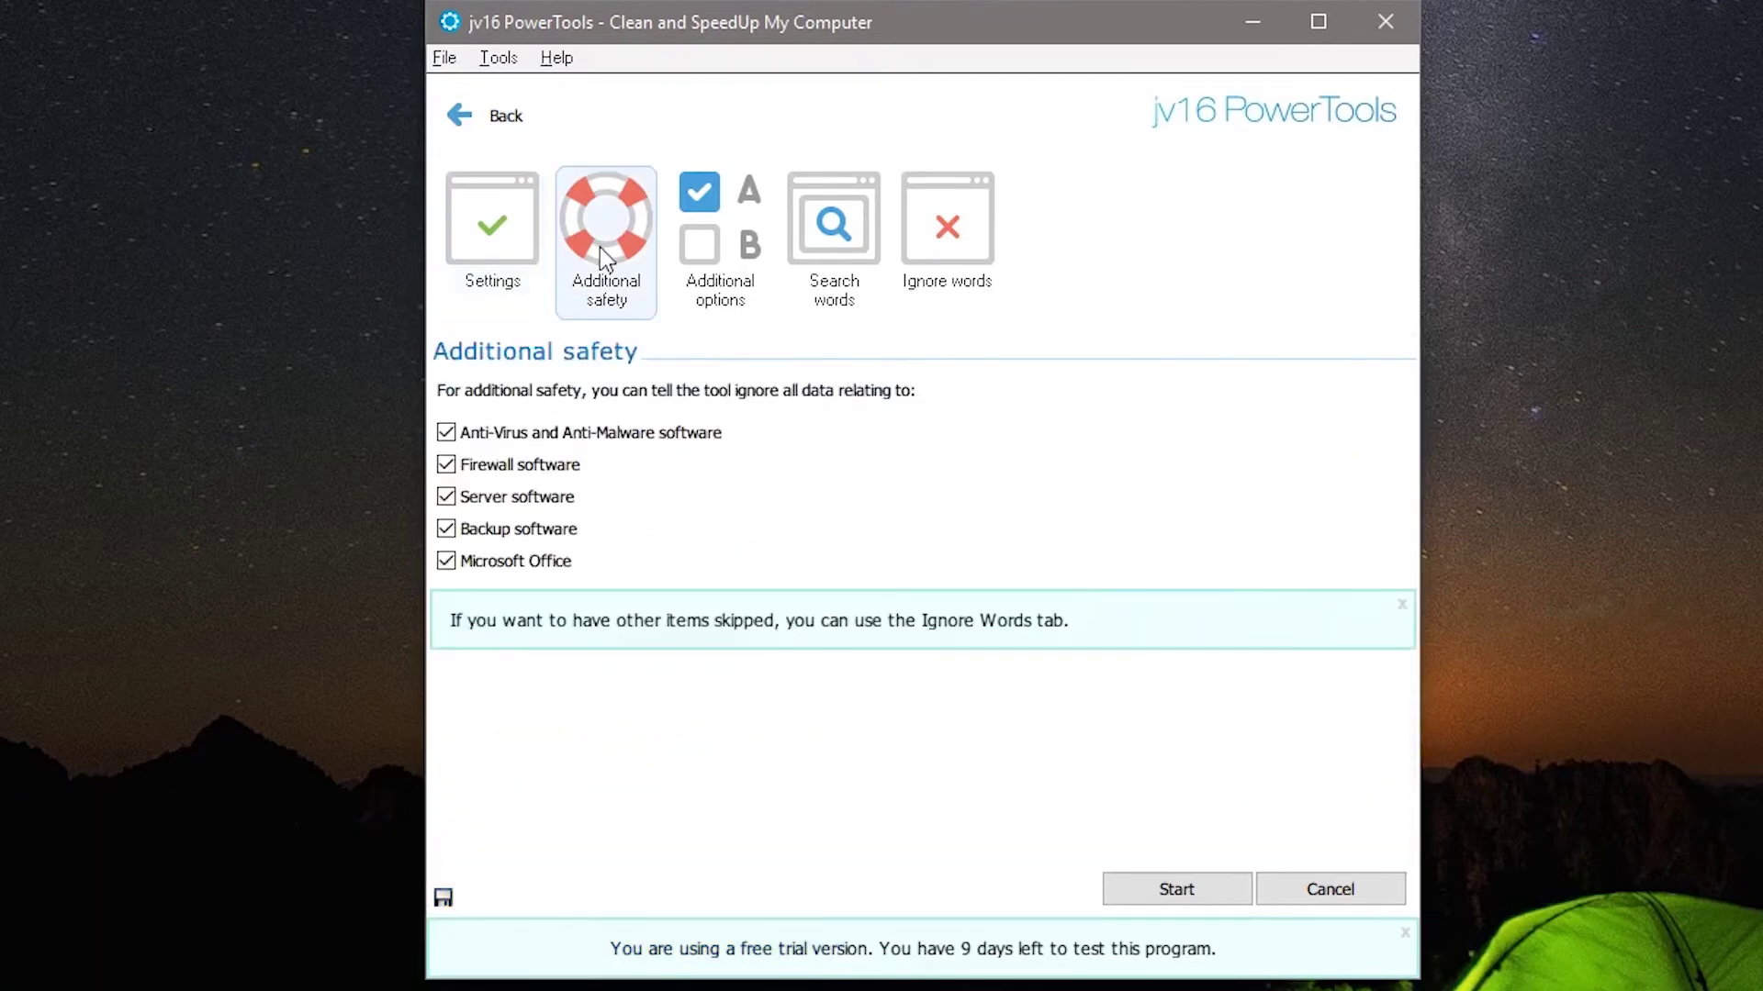
left_click(720, 257)
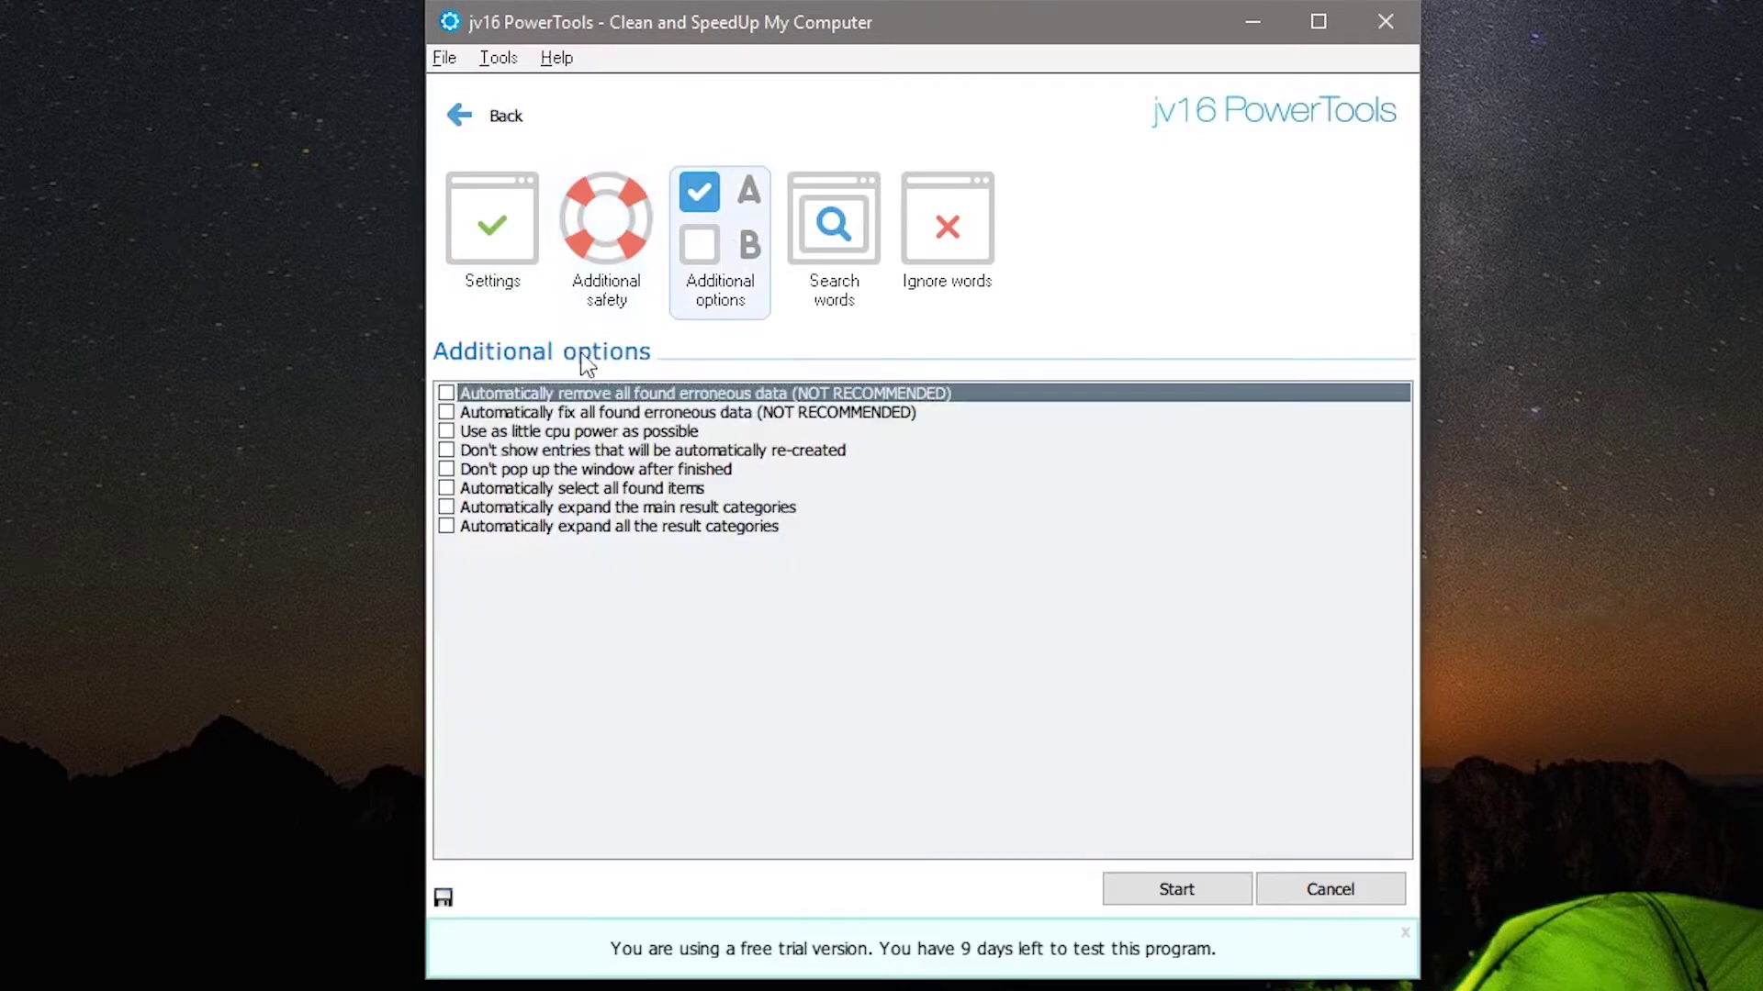
left_click(798, 240)
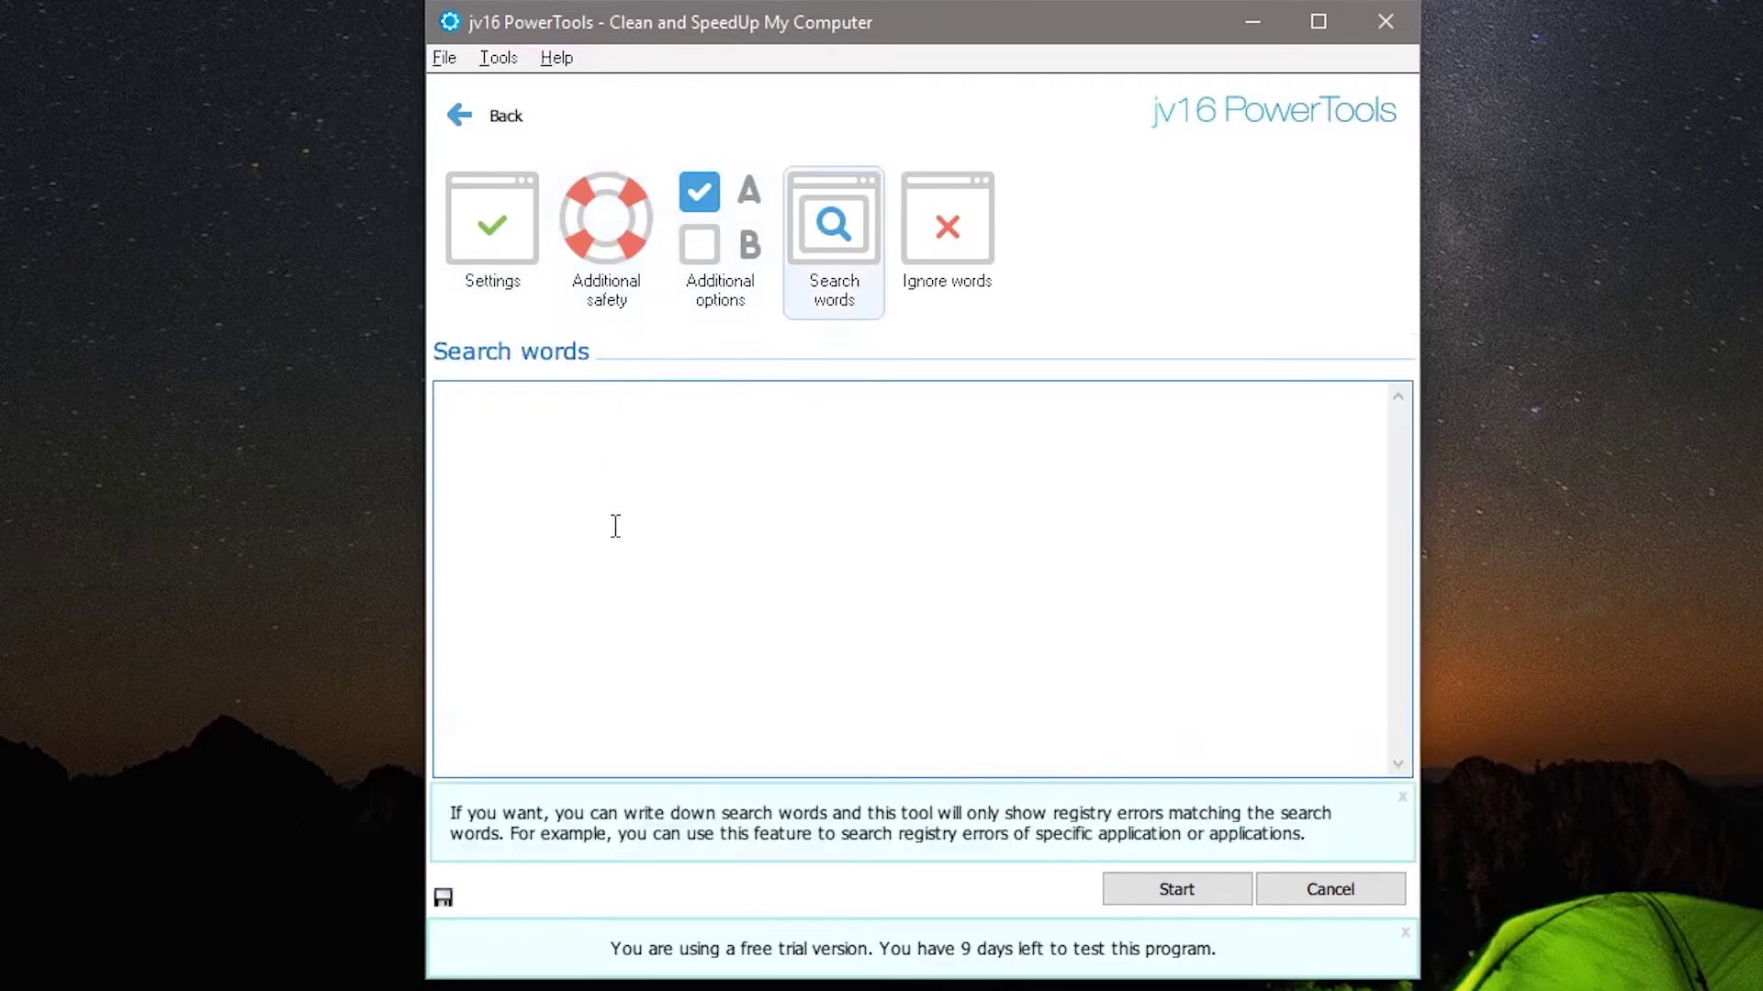
left_click(960, 280)
left_click(527, 235)
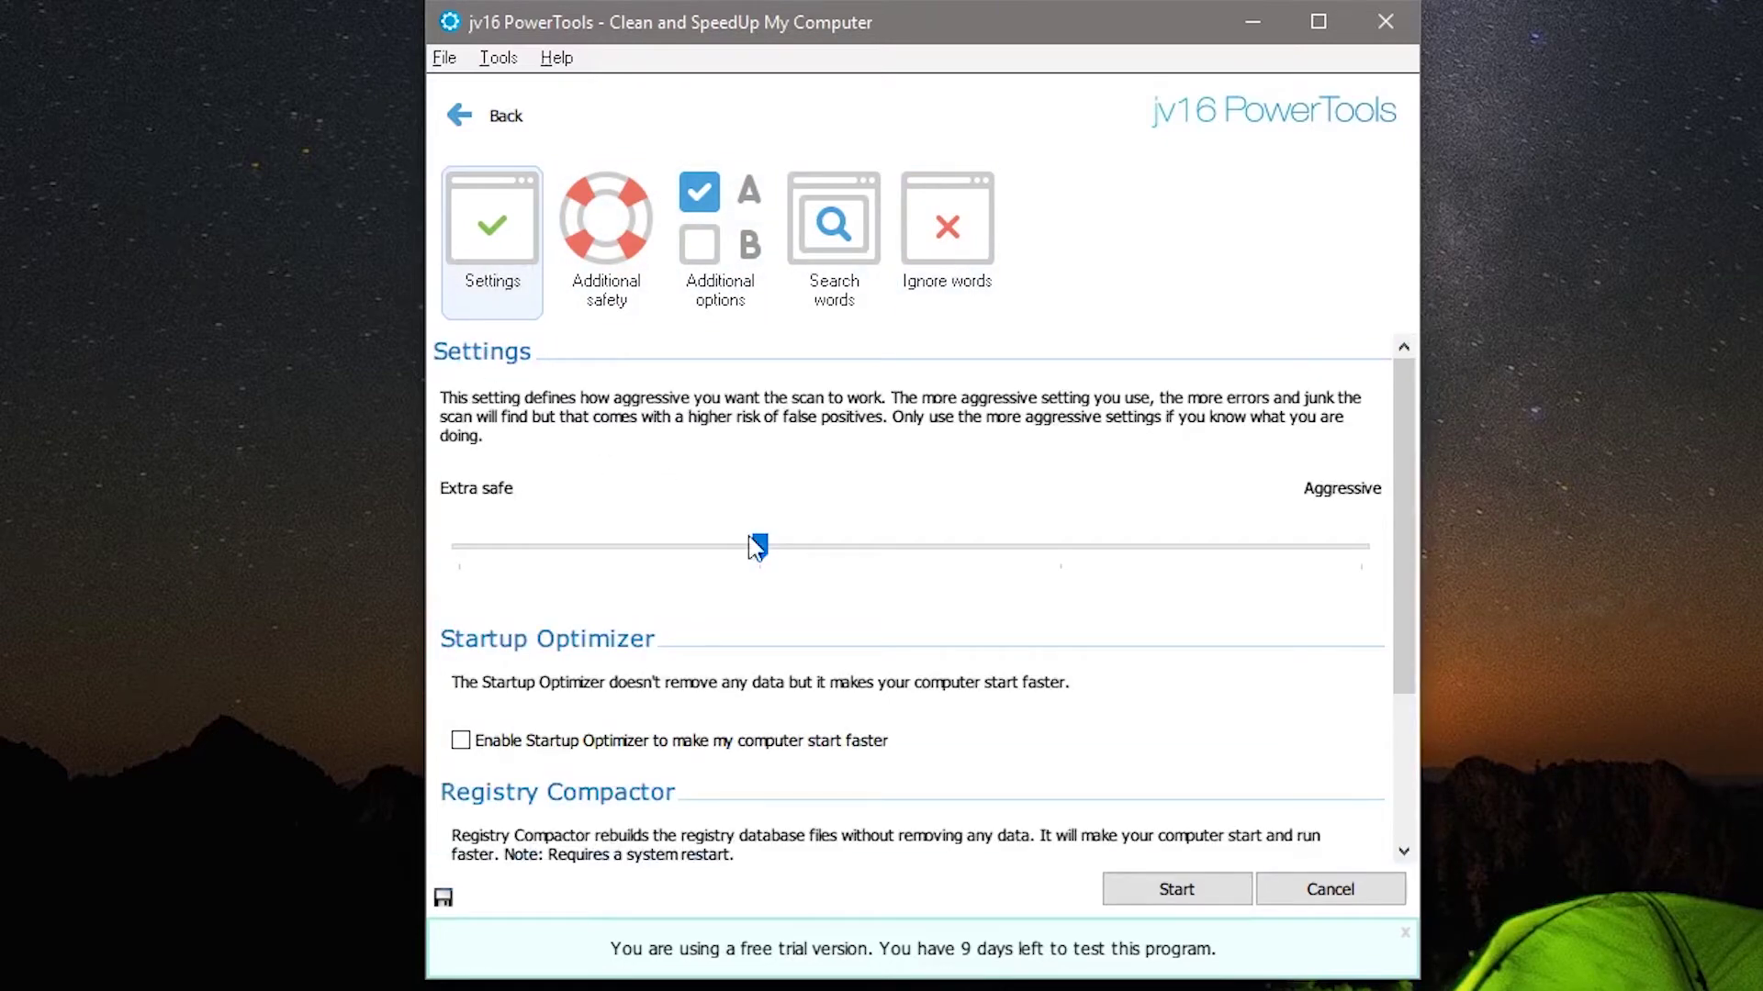
Start the clean and speed-up scan, and try selecting and clearing the registry error, registry junk, temp file and start menu result categories
left_click(1109, 898)
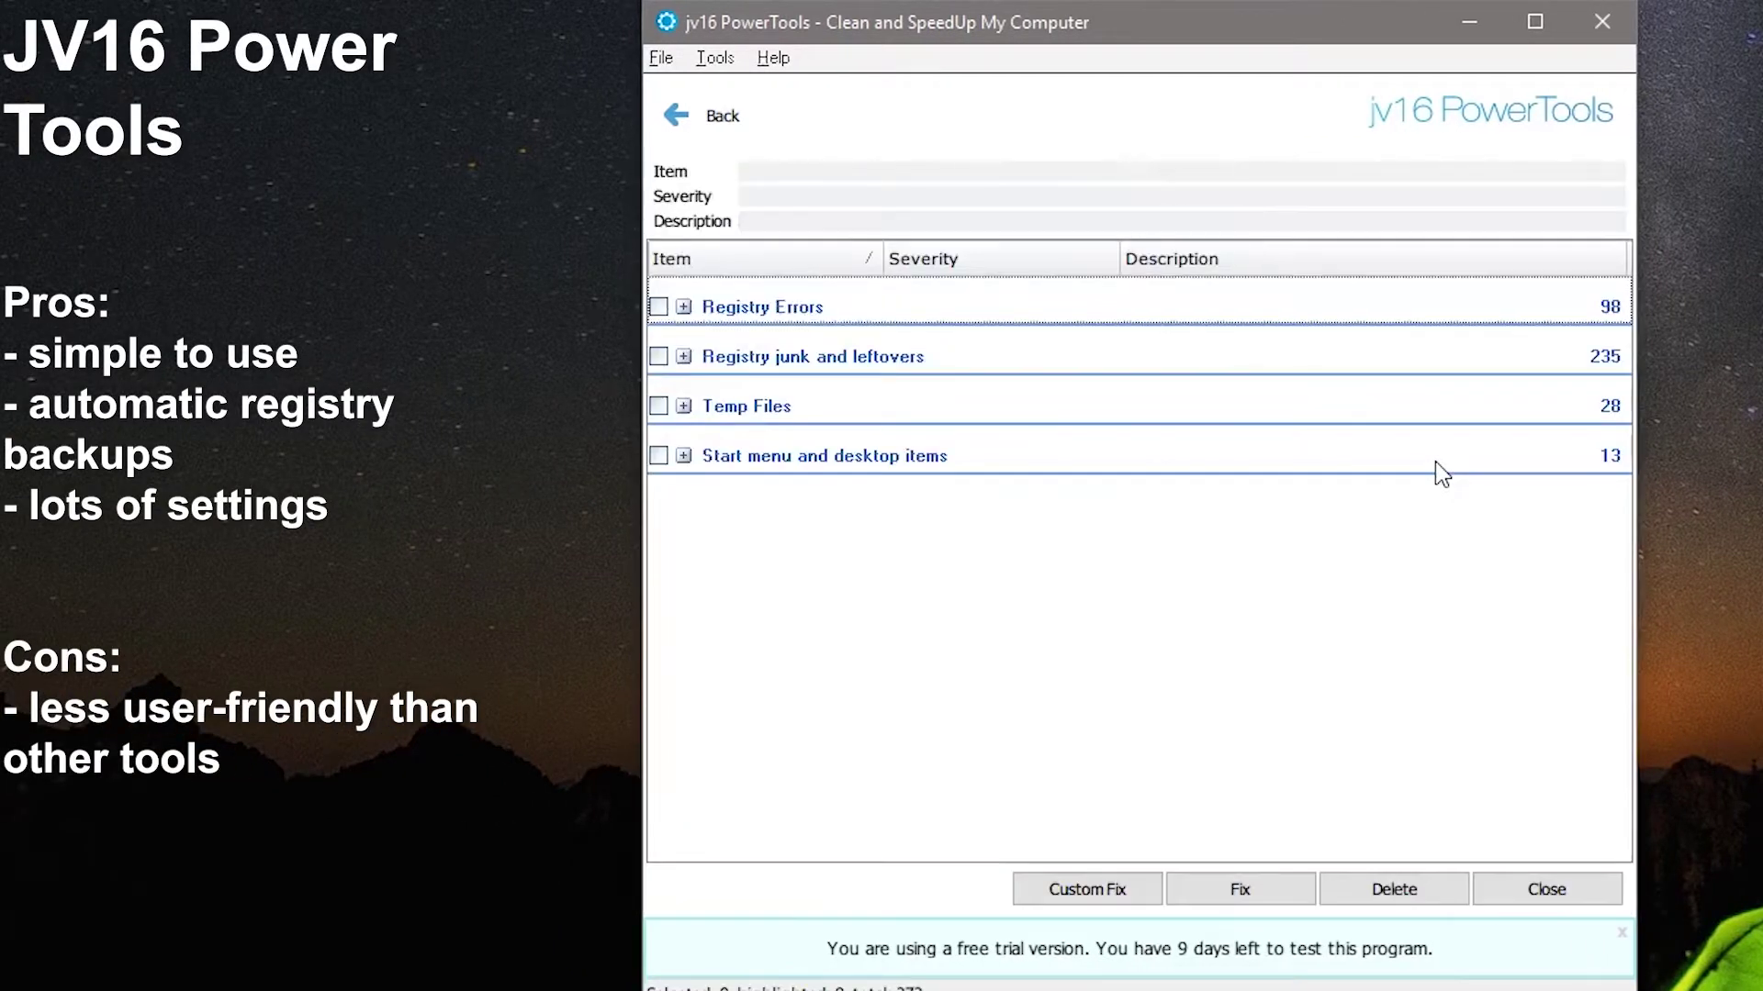
left_click(660, 309)
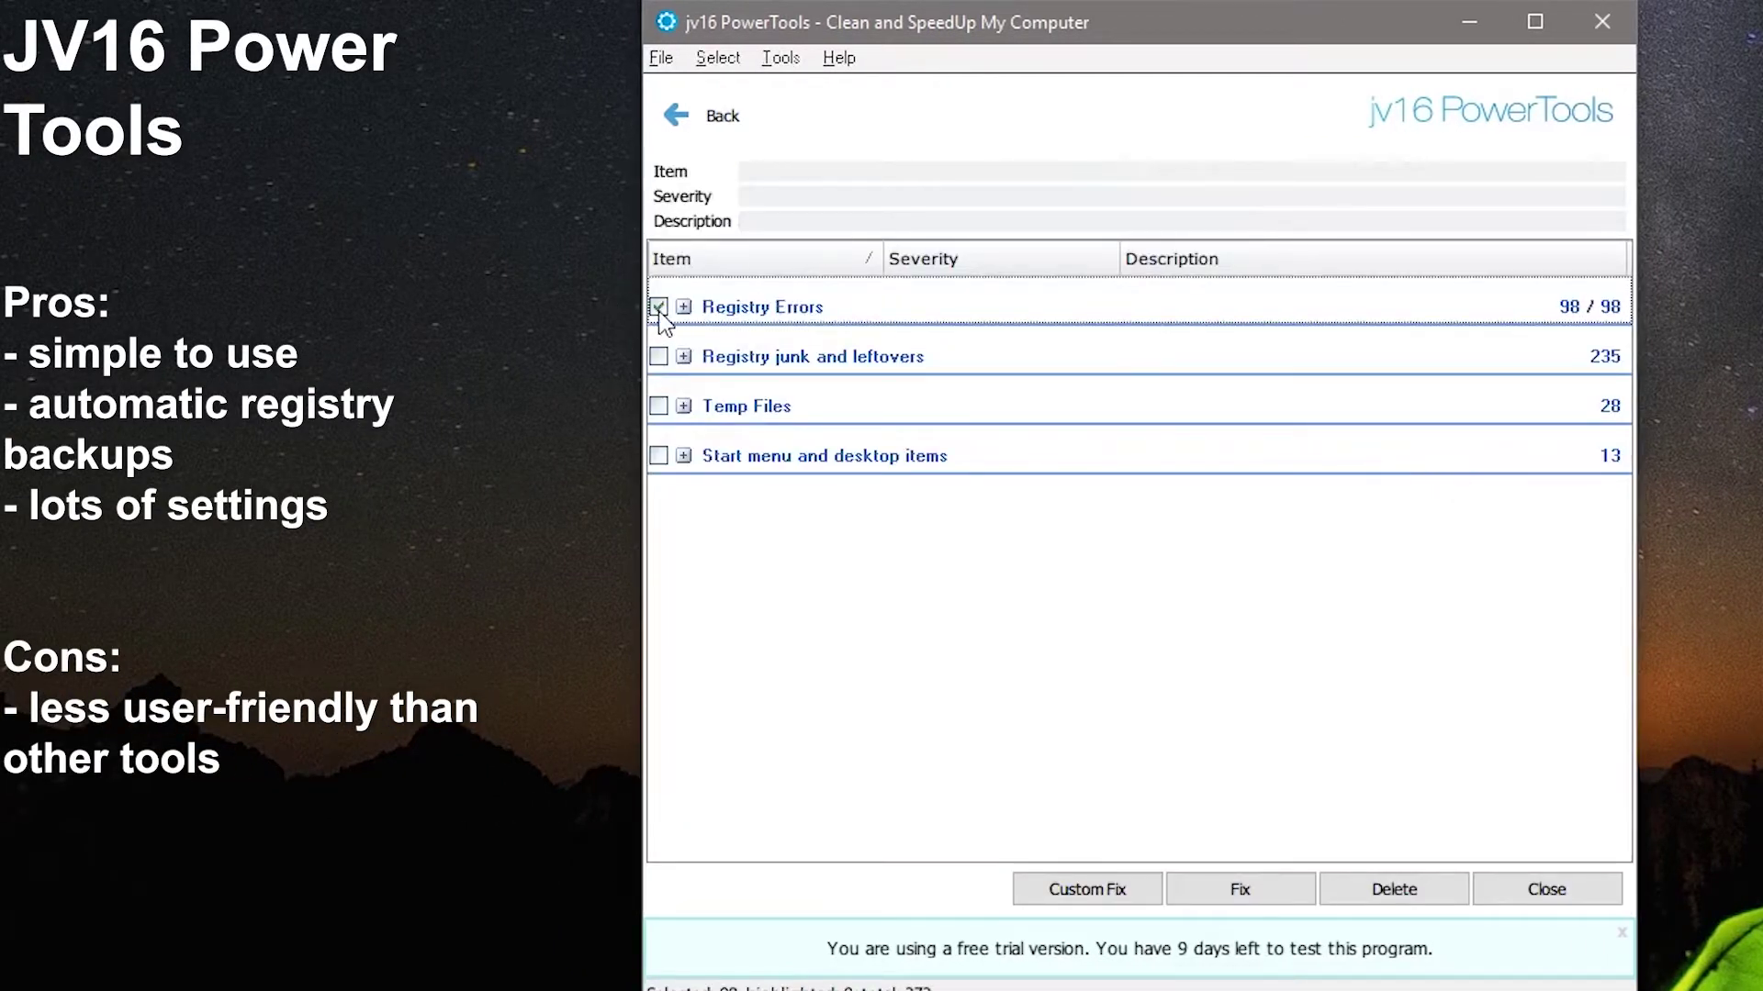
left_click(660, 310)
left_click(659, 357)
left_click(659, 357)
left_click(660, 407)
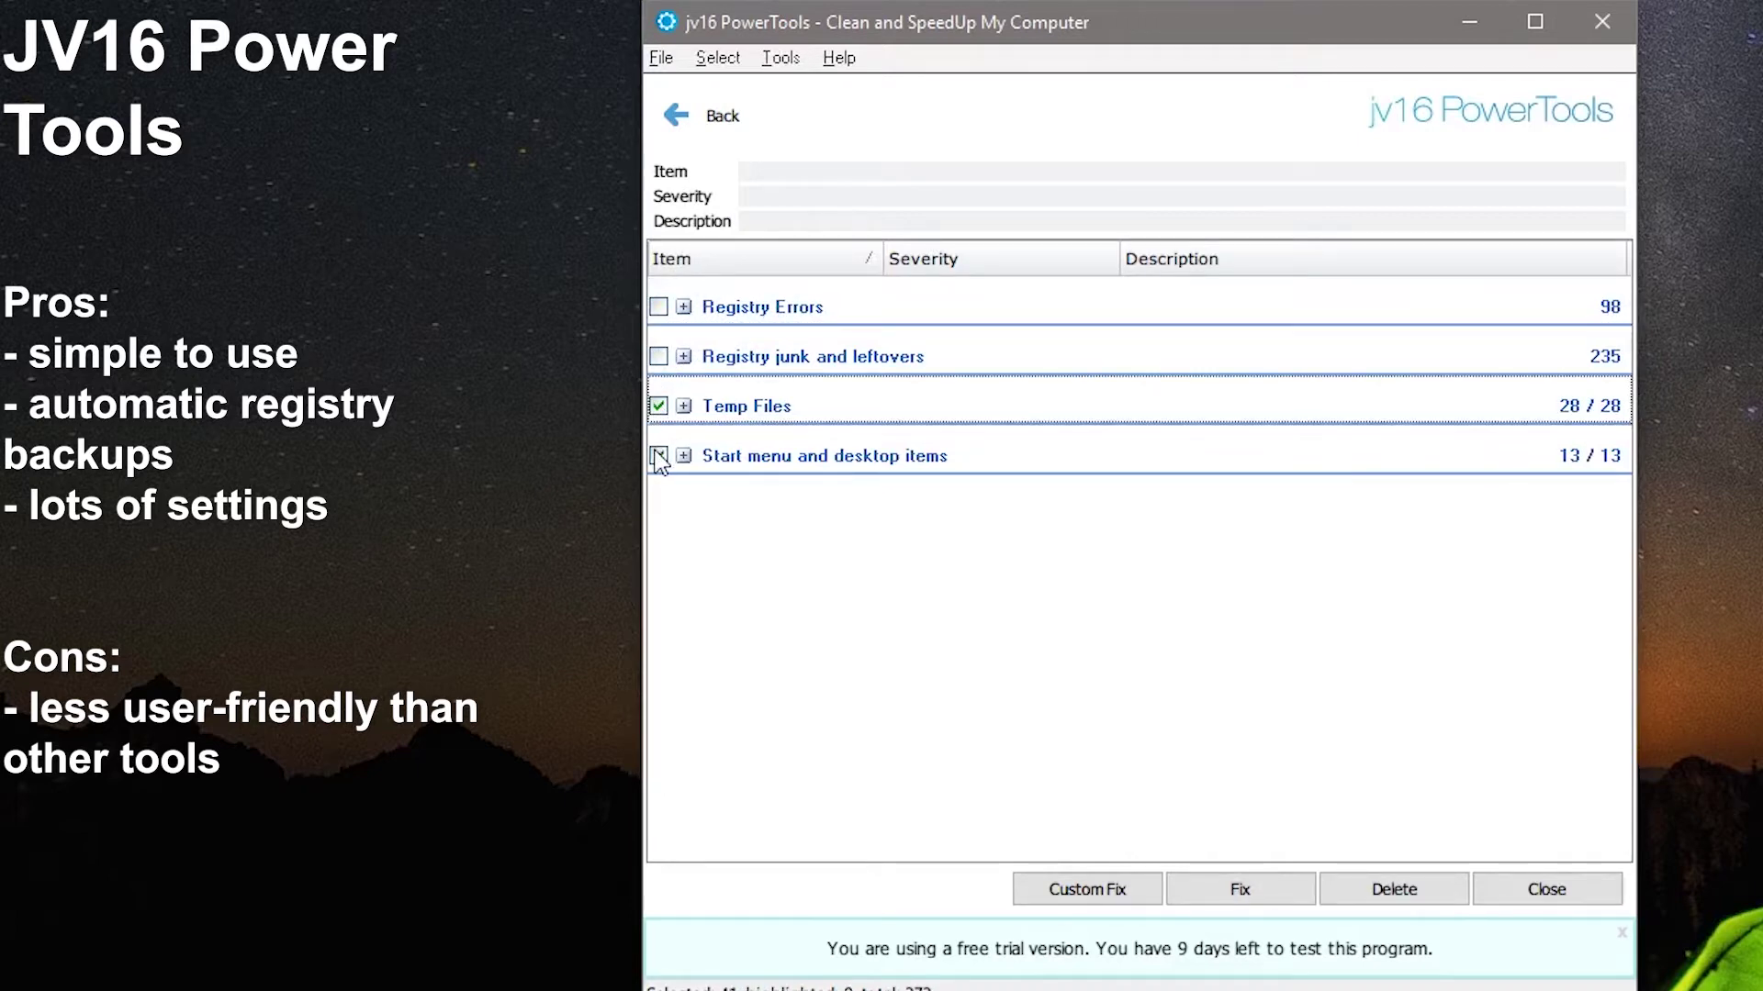
left_click(659, 456)
left_click(659, 406)
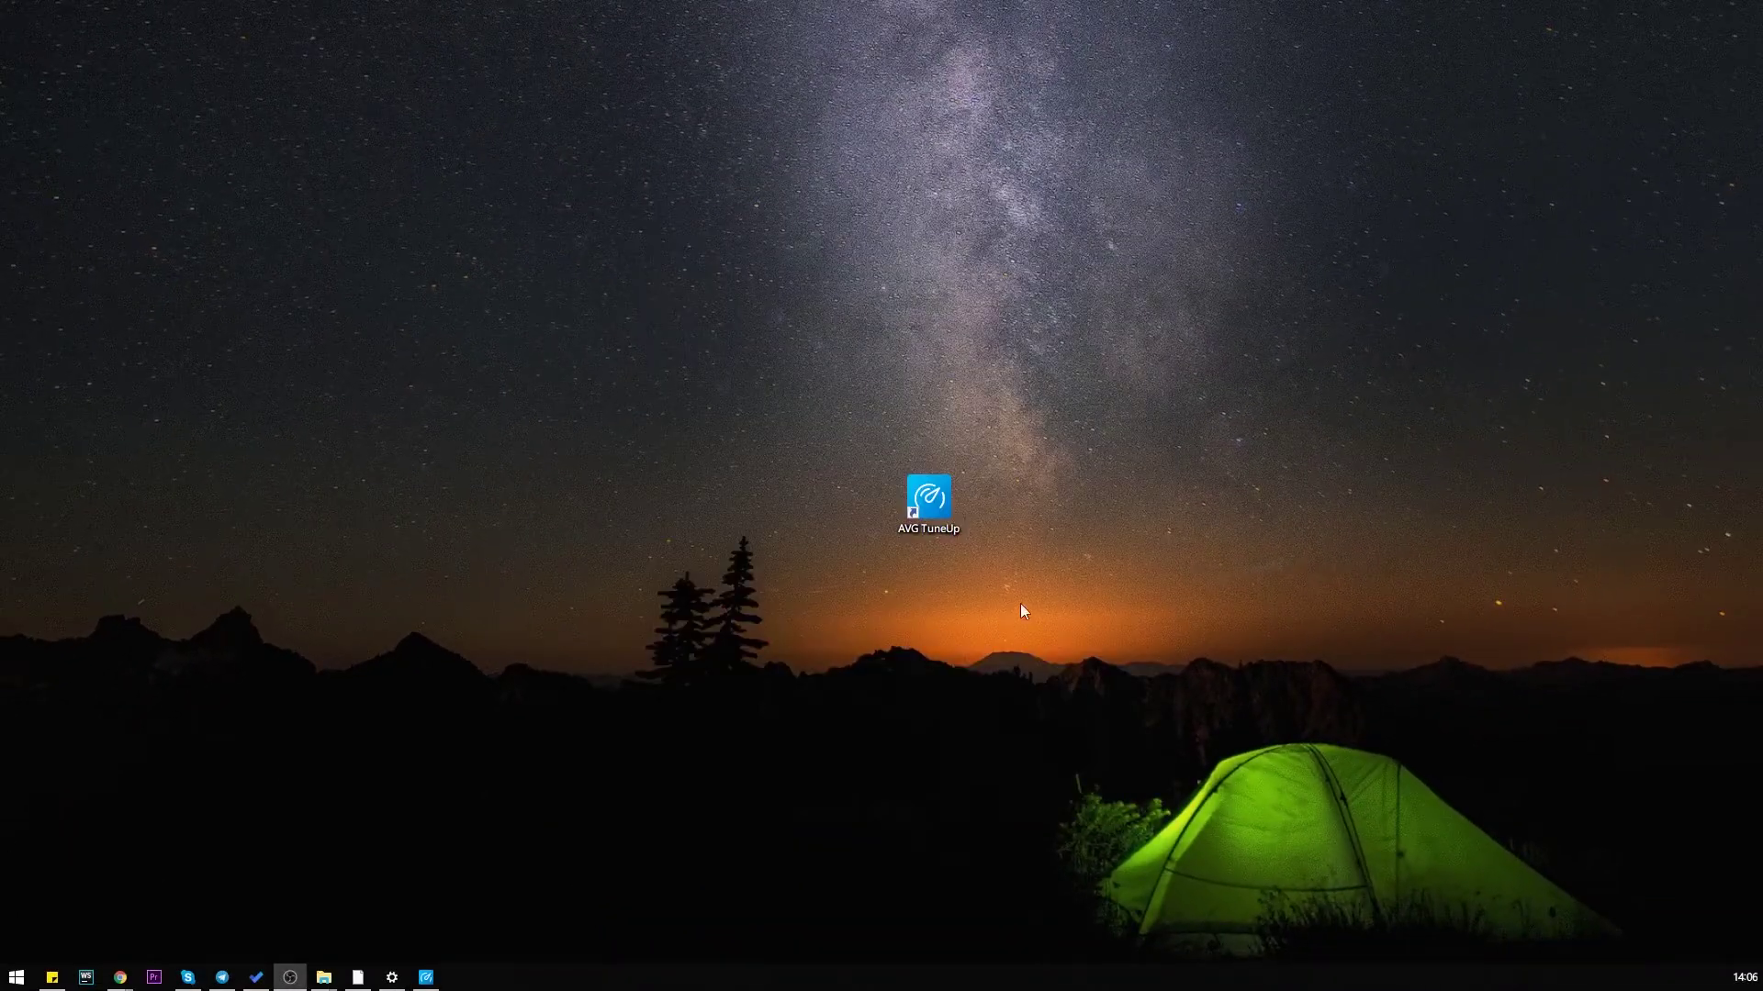
Open AVG TuneUp from the desktop
double_click(936, 522)
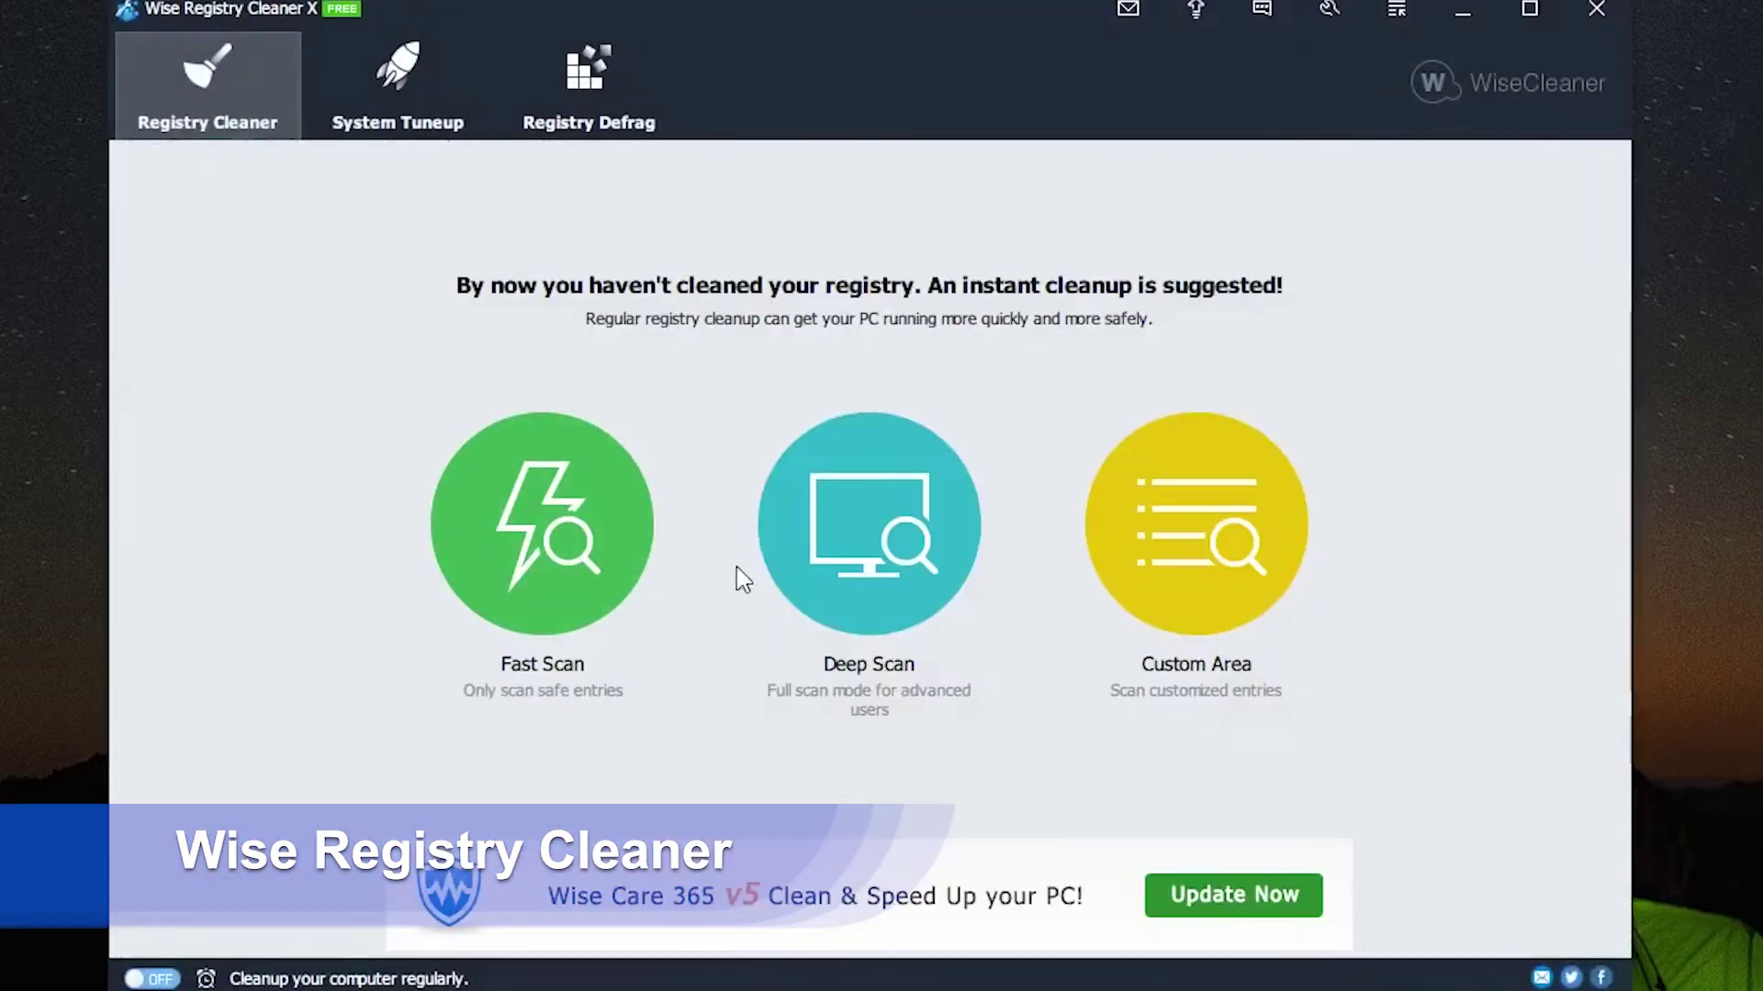
In Wise Registry Cleaner, look at the System Tuneup and Registry Defrag tools, ending back at the registry cleaner
left_click(388, 138)
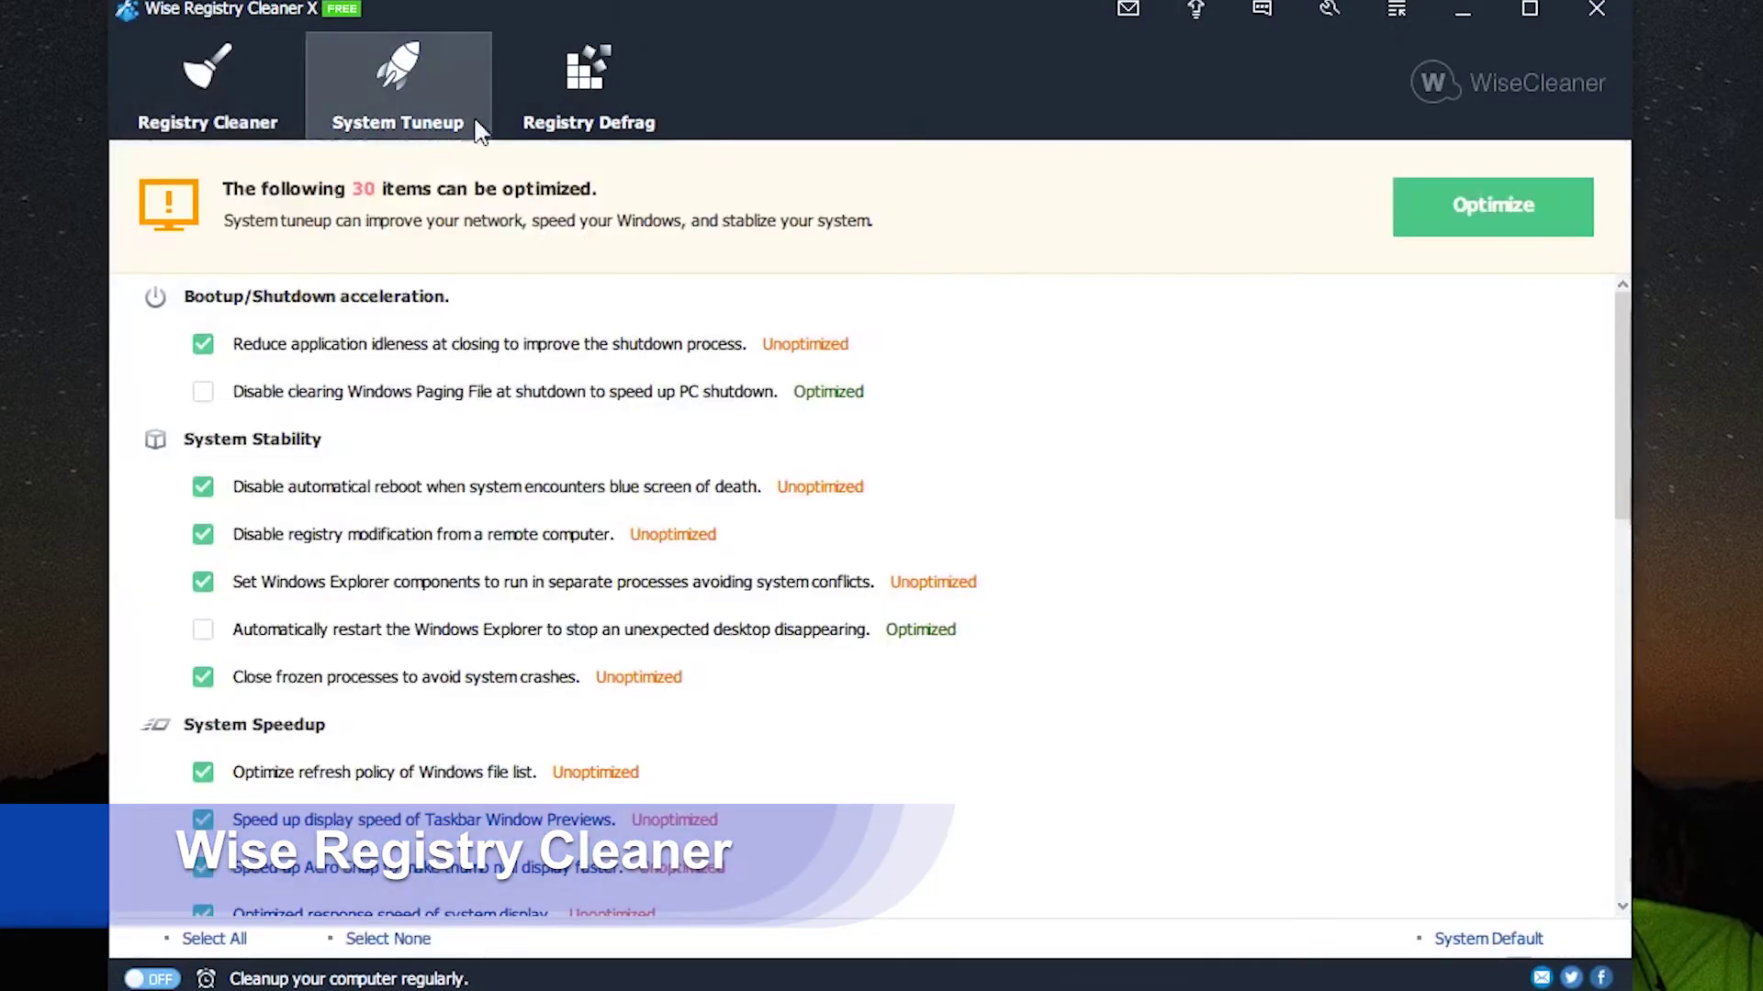
left_click(576, 122)
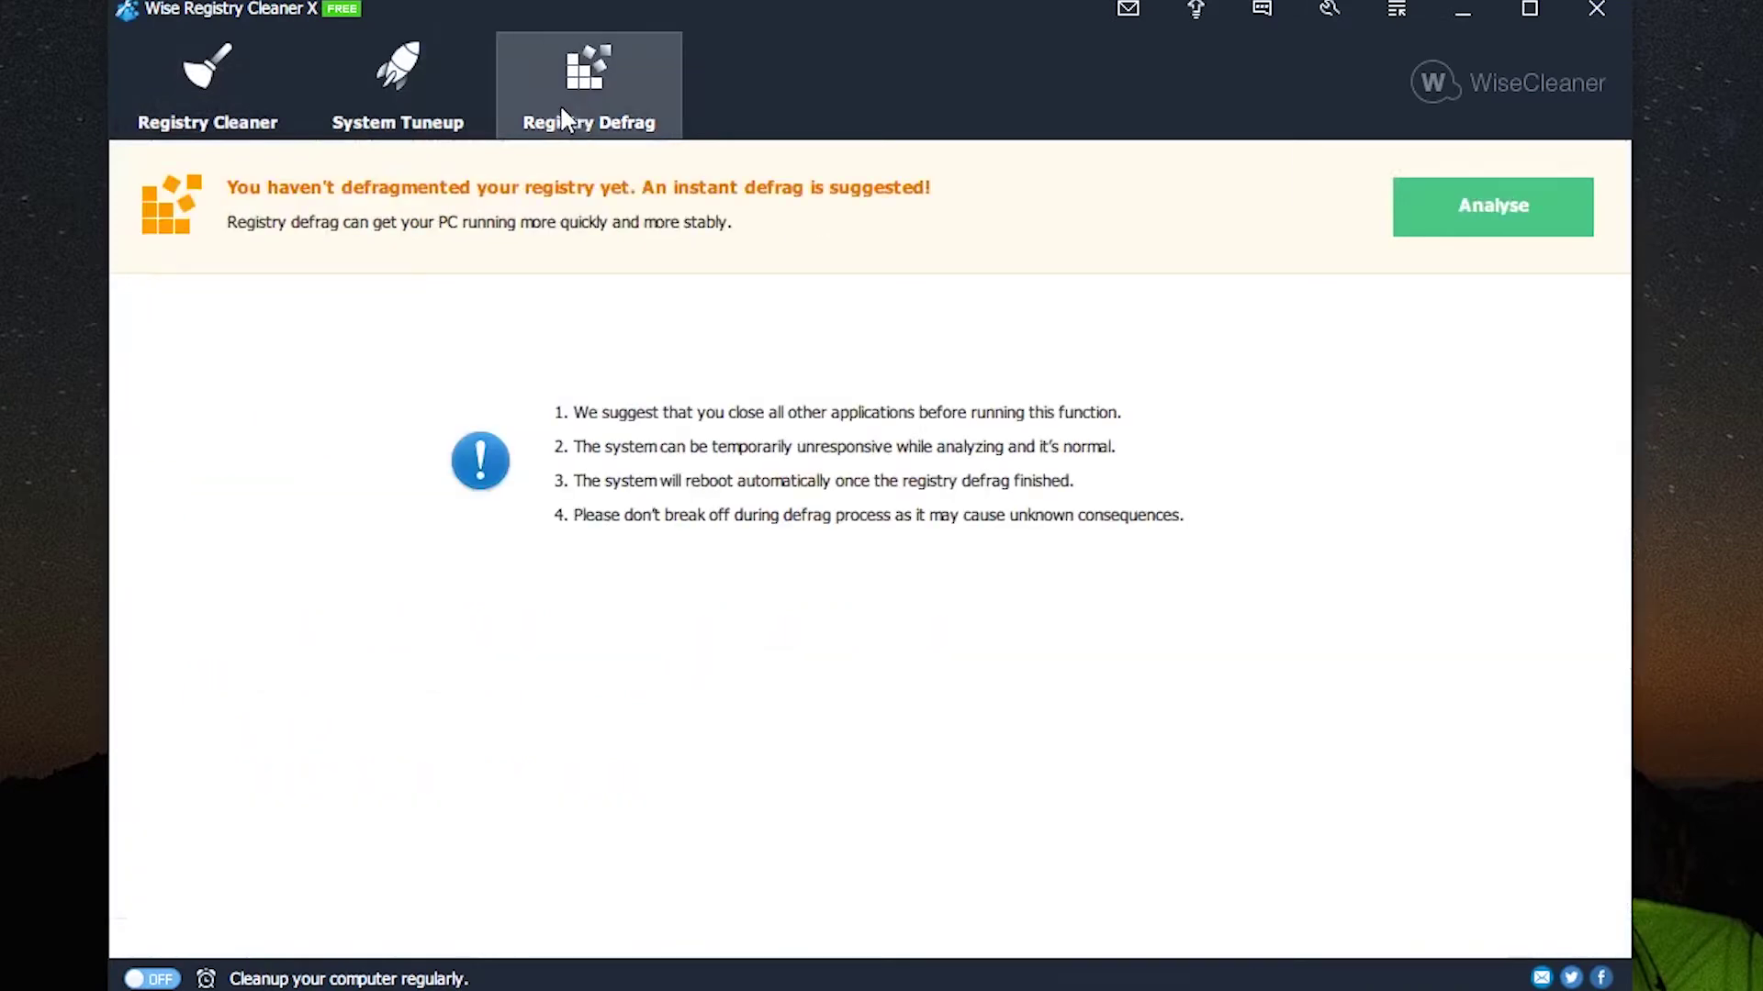
left_click(228, 117)
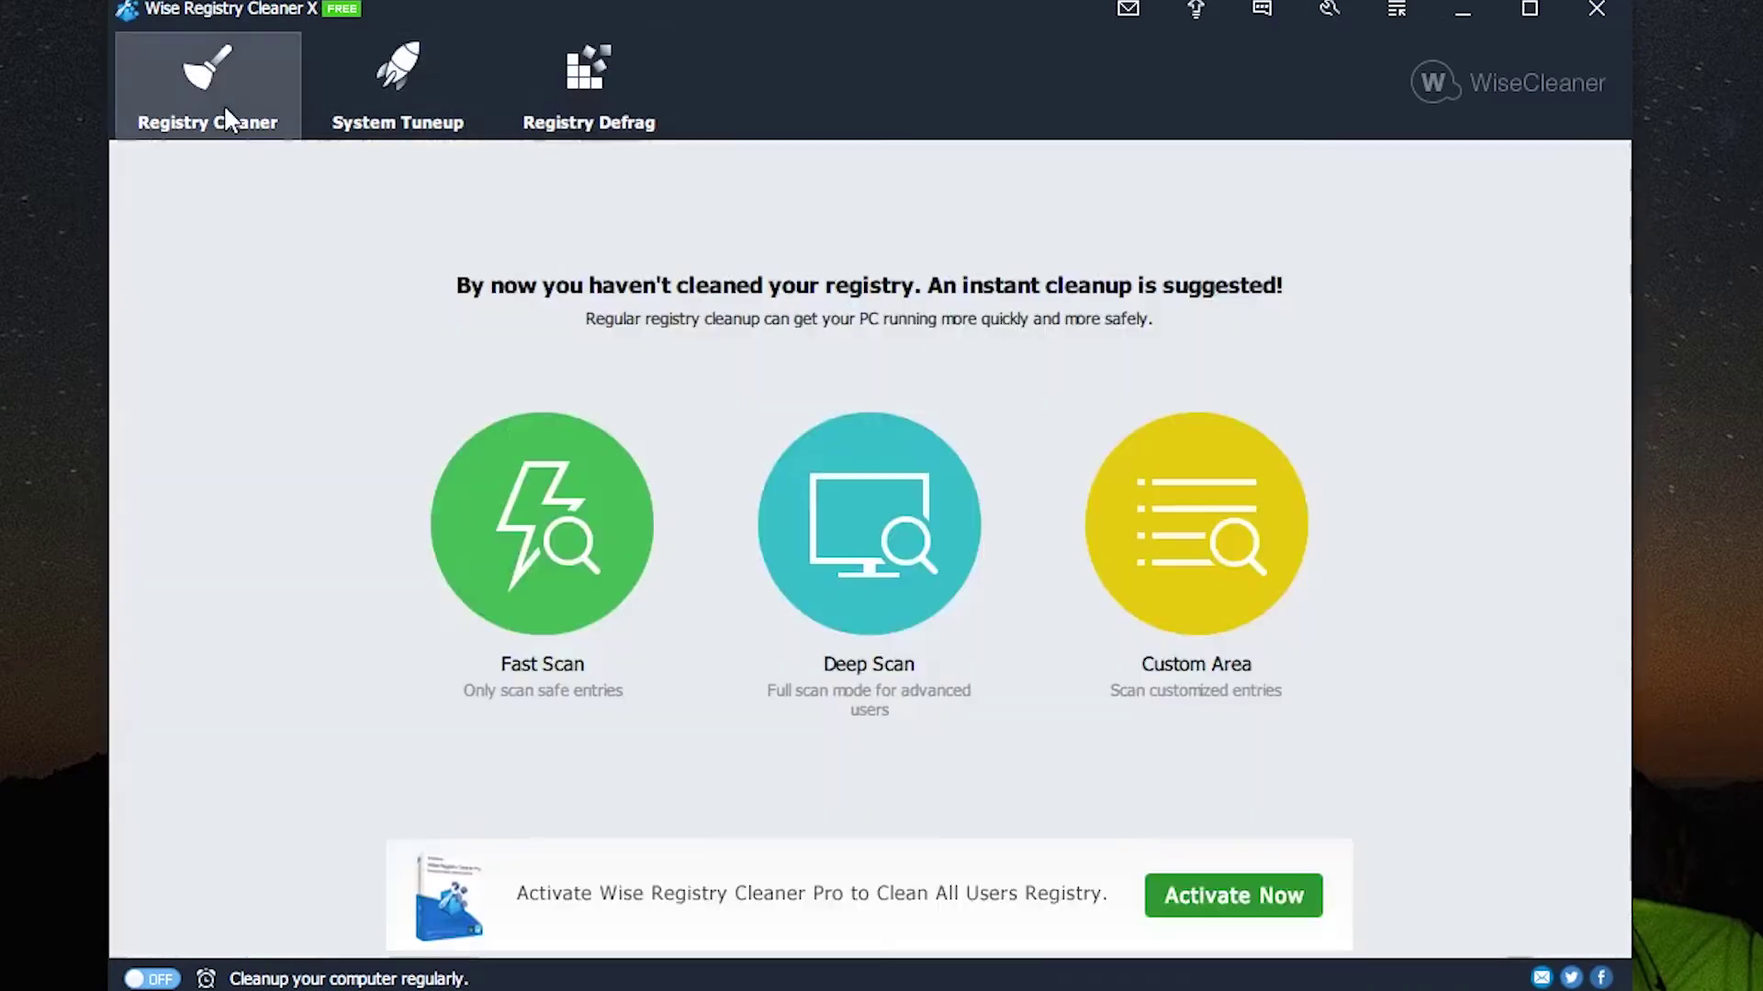
Run a Fast Scan of the registry and revisit the System Tuneup and Registry Defrag tools while it runs
left_click(523, 516)
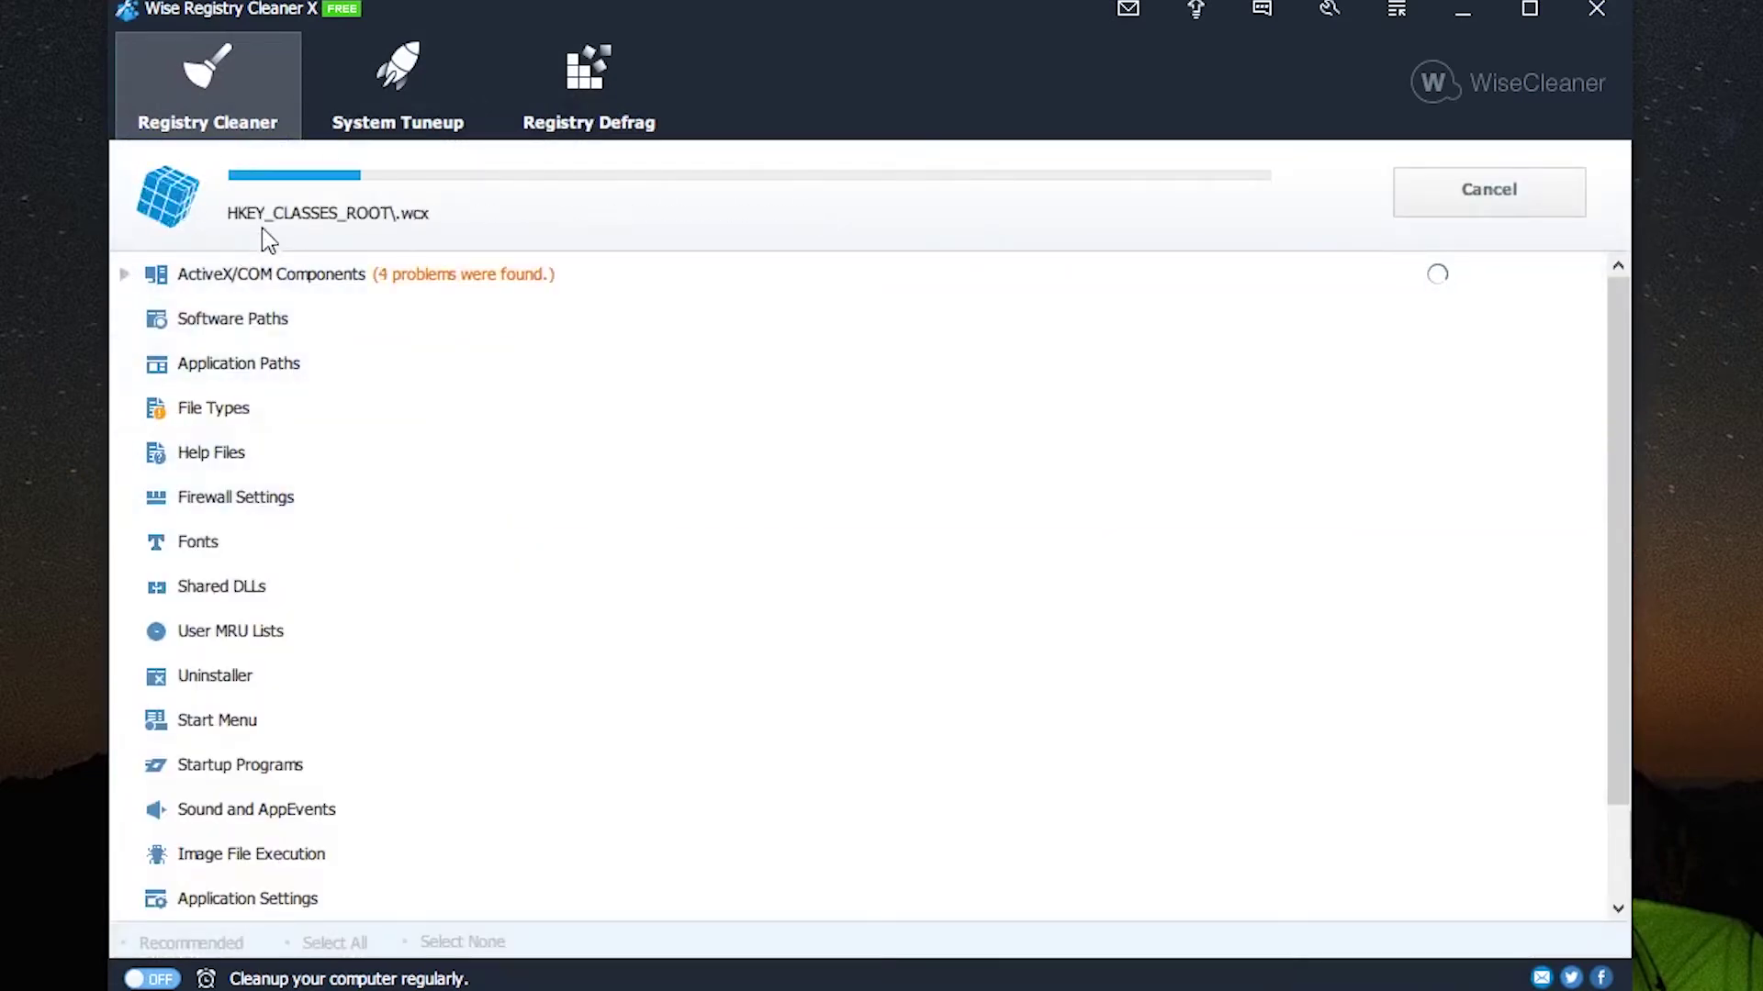
left_click(408, 117)
left_click(571, 120)
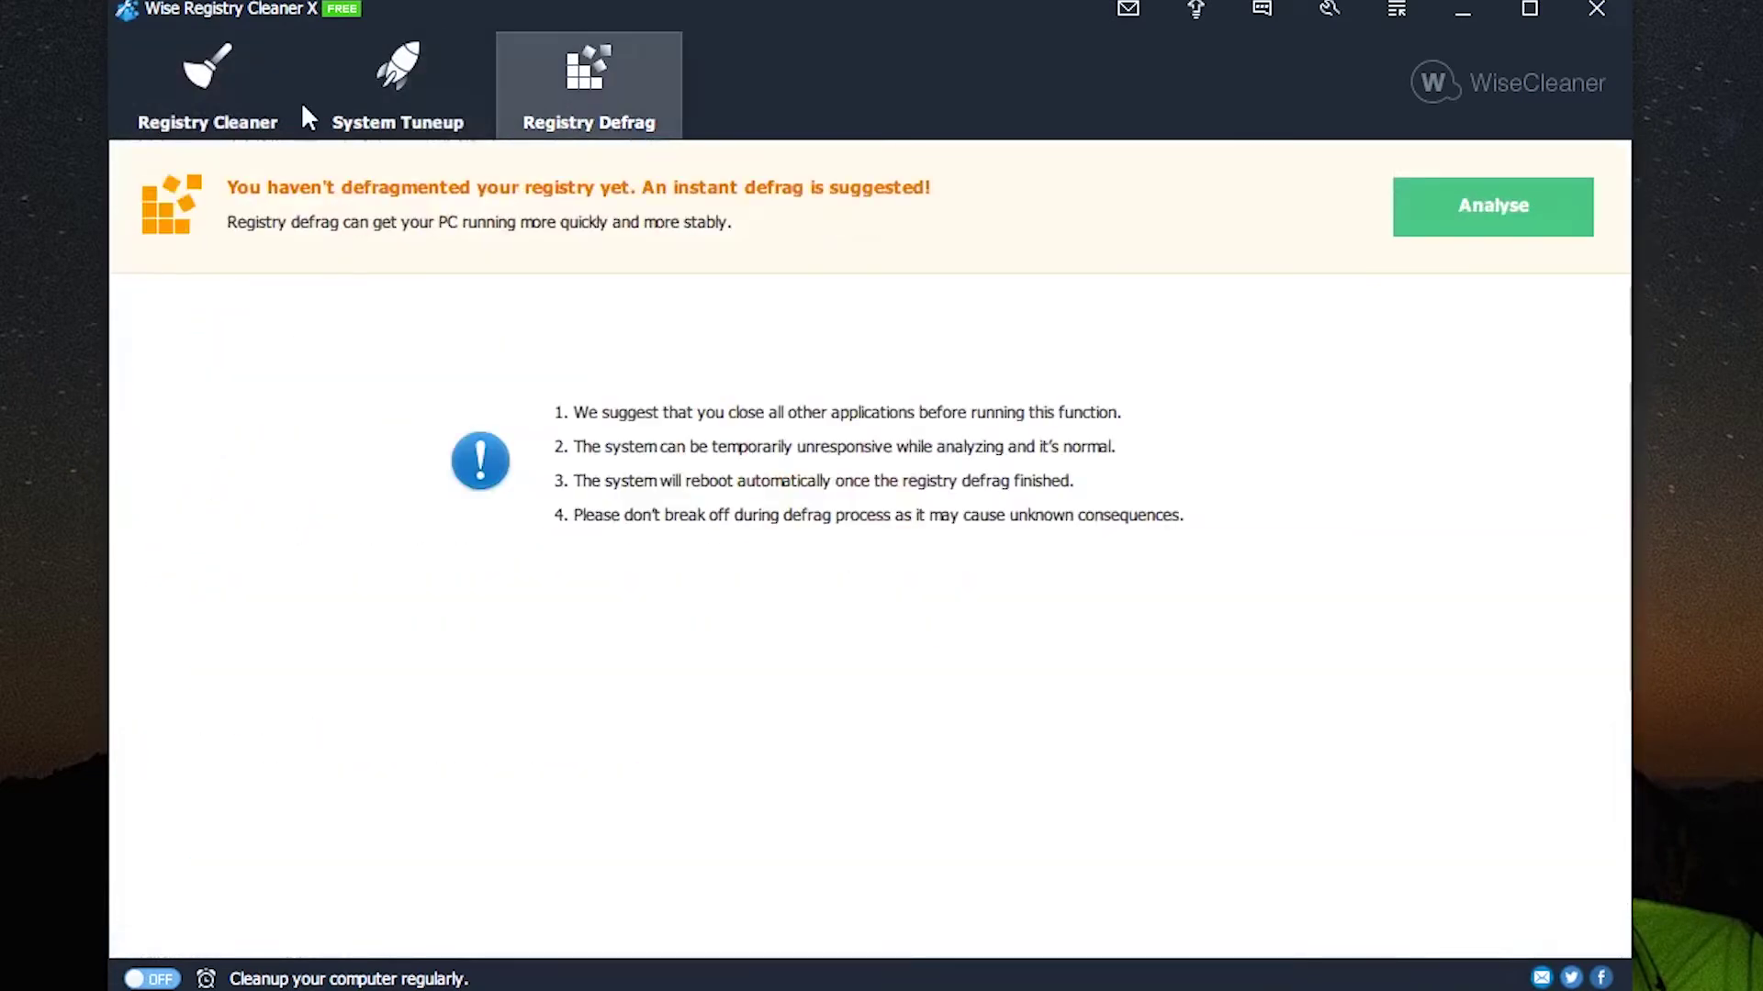
left_click(295, 103)
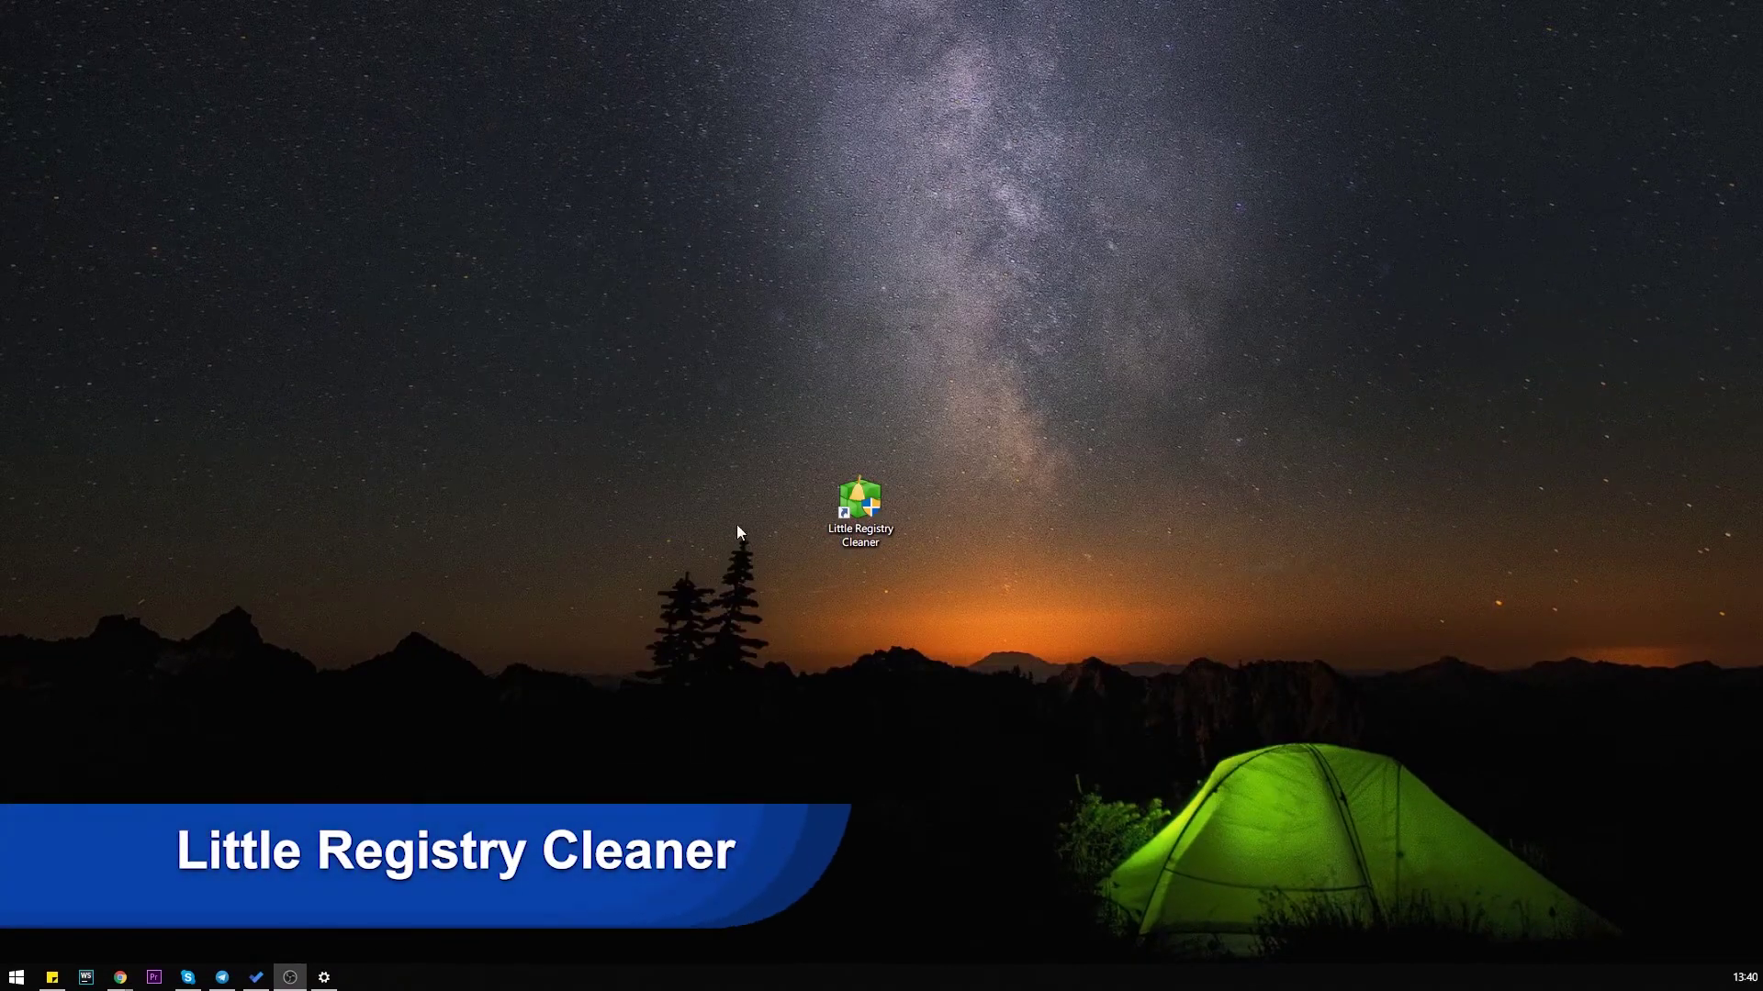
Open Little Registry Cleaner and scan the registry with all sections included
double_click(858, 500)
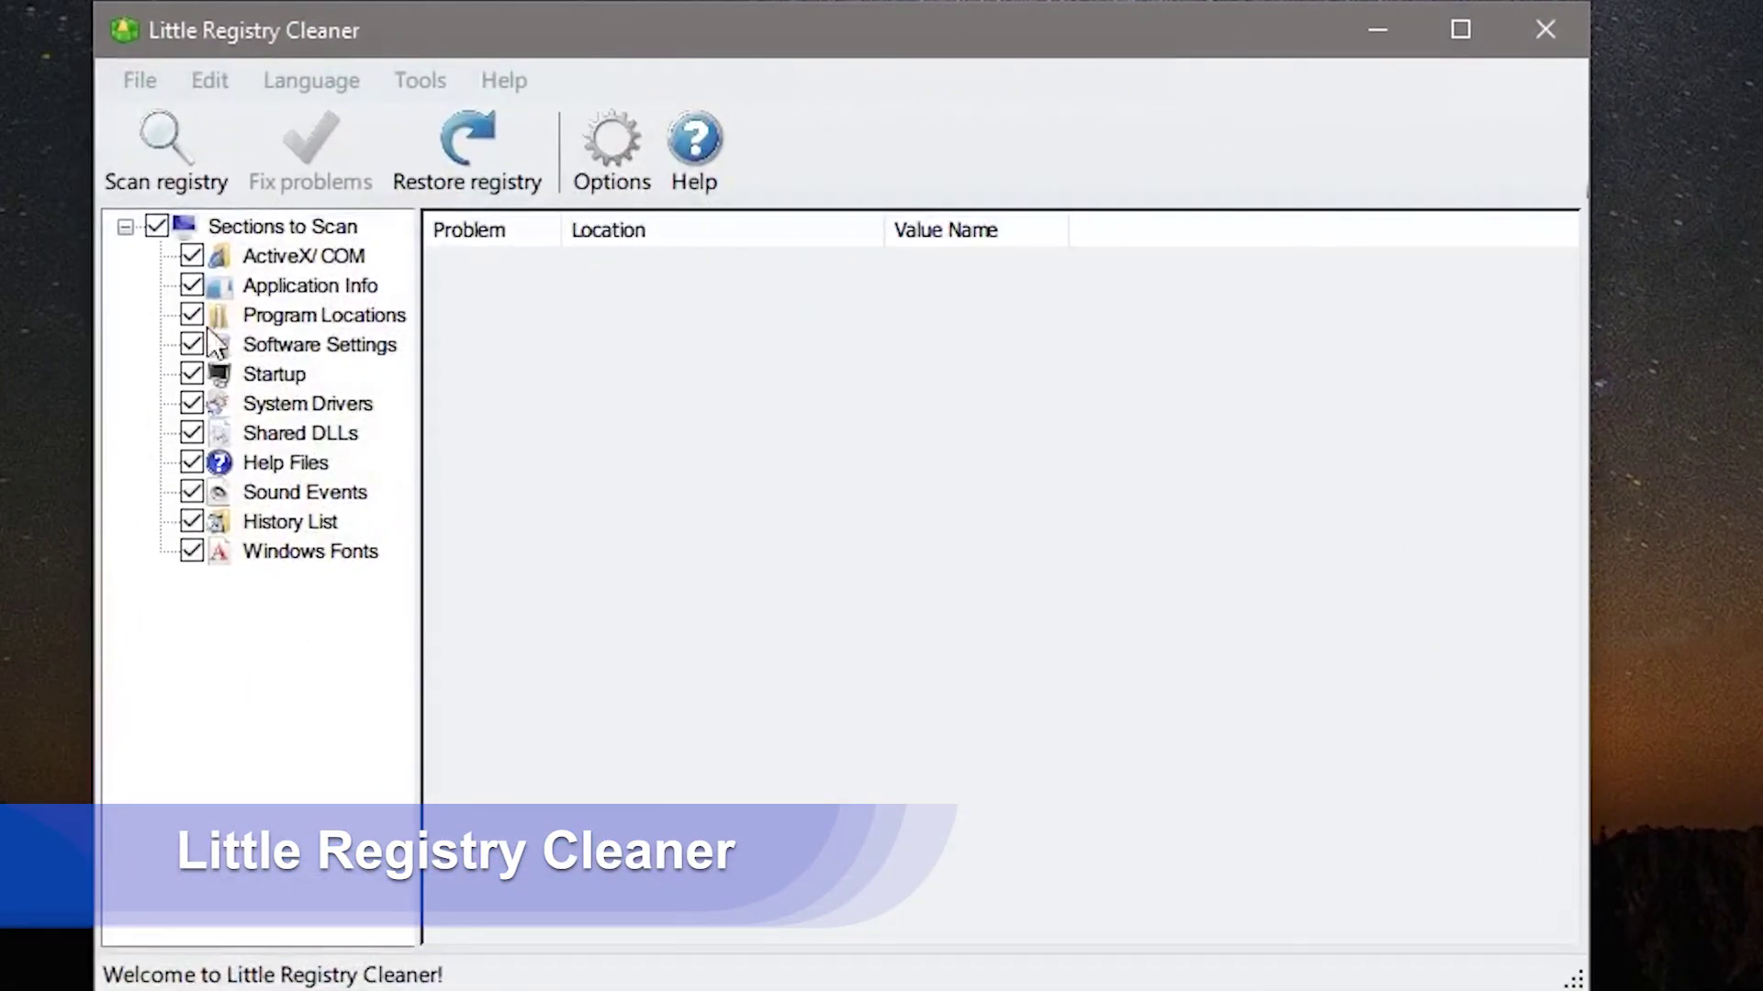
left_click(206, 168)
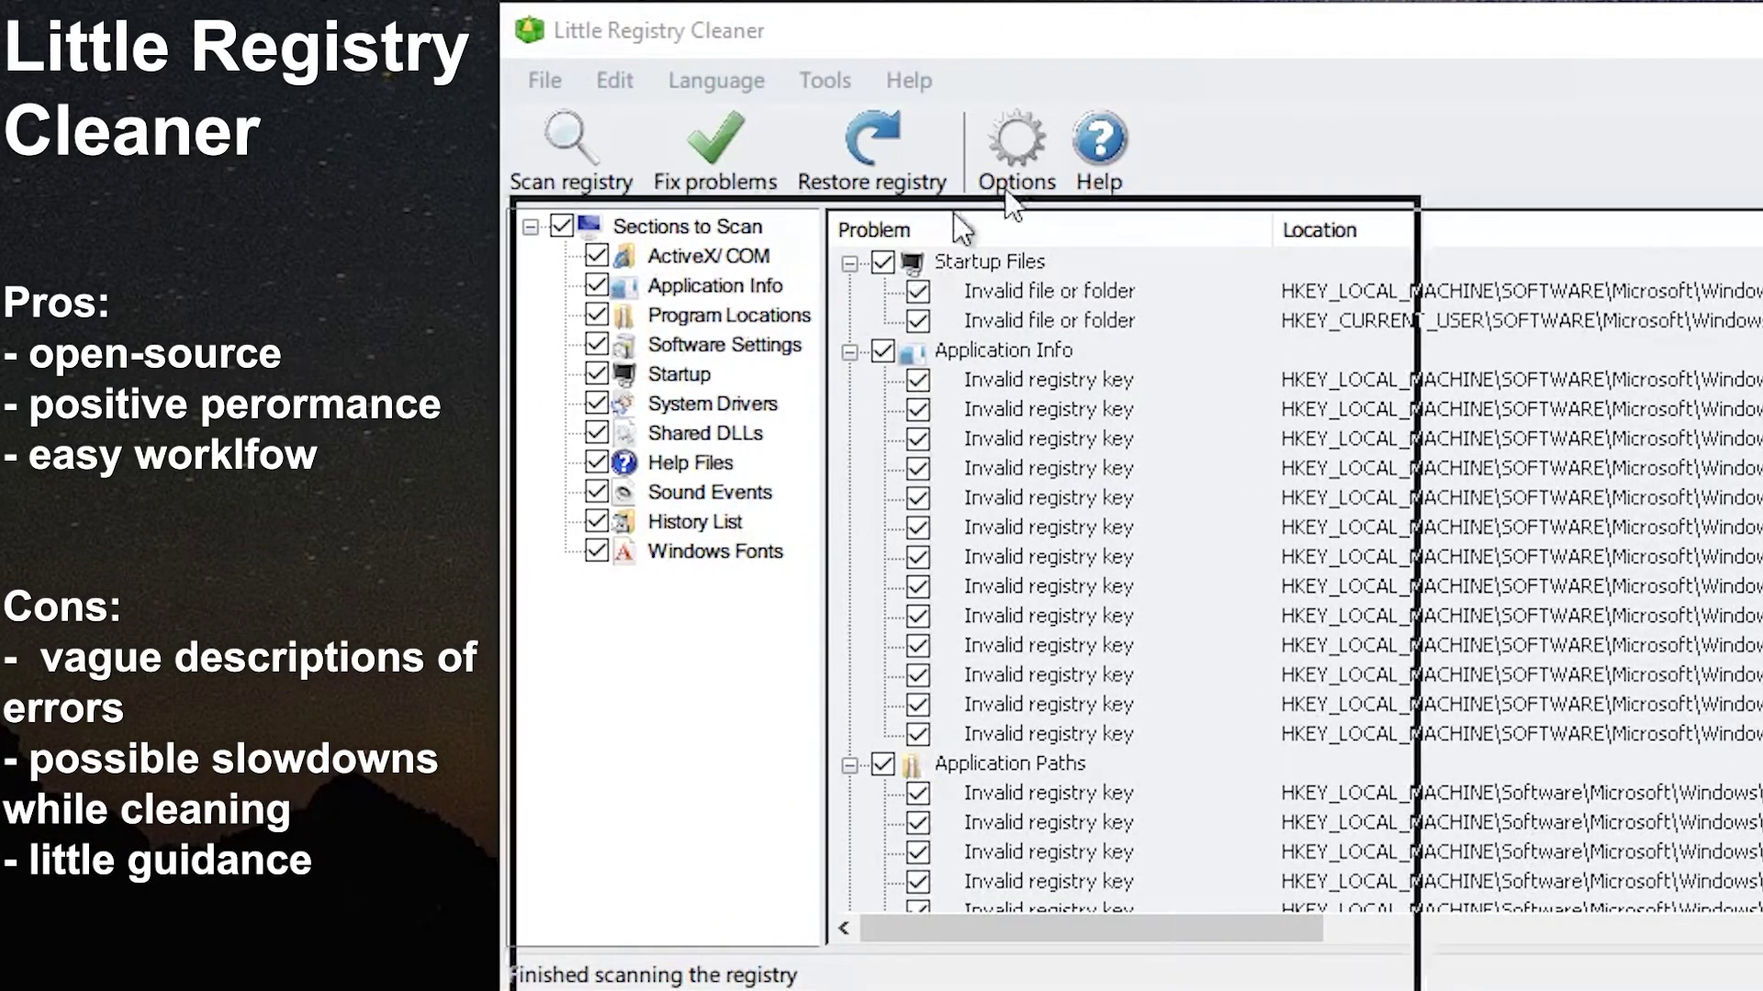
Read through the scan log in Notepad, close it, and examine the full list of registry problems
scroll(1377, 335, "down", 12)
scroll(1377, 340, "down", 15)
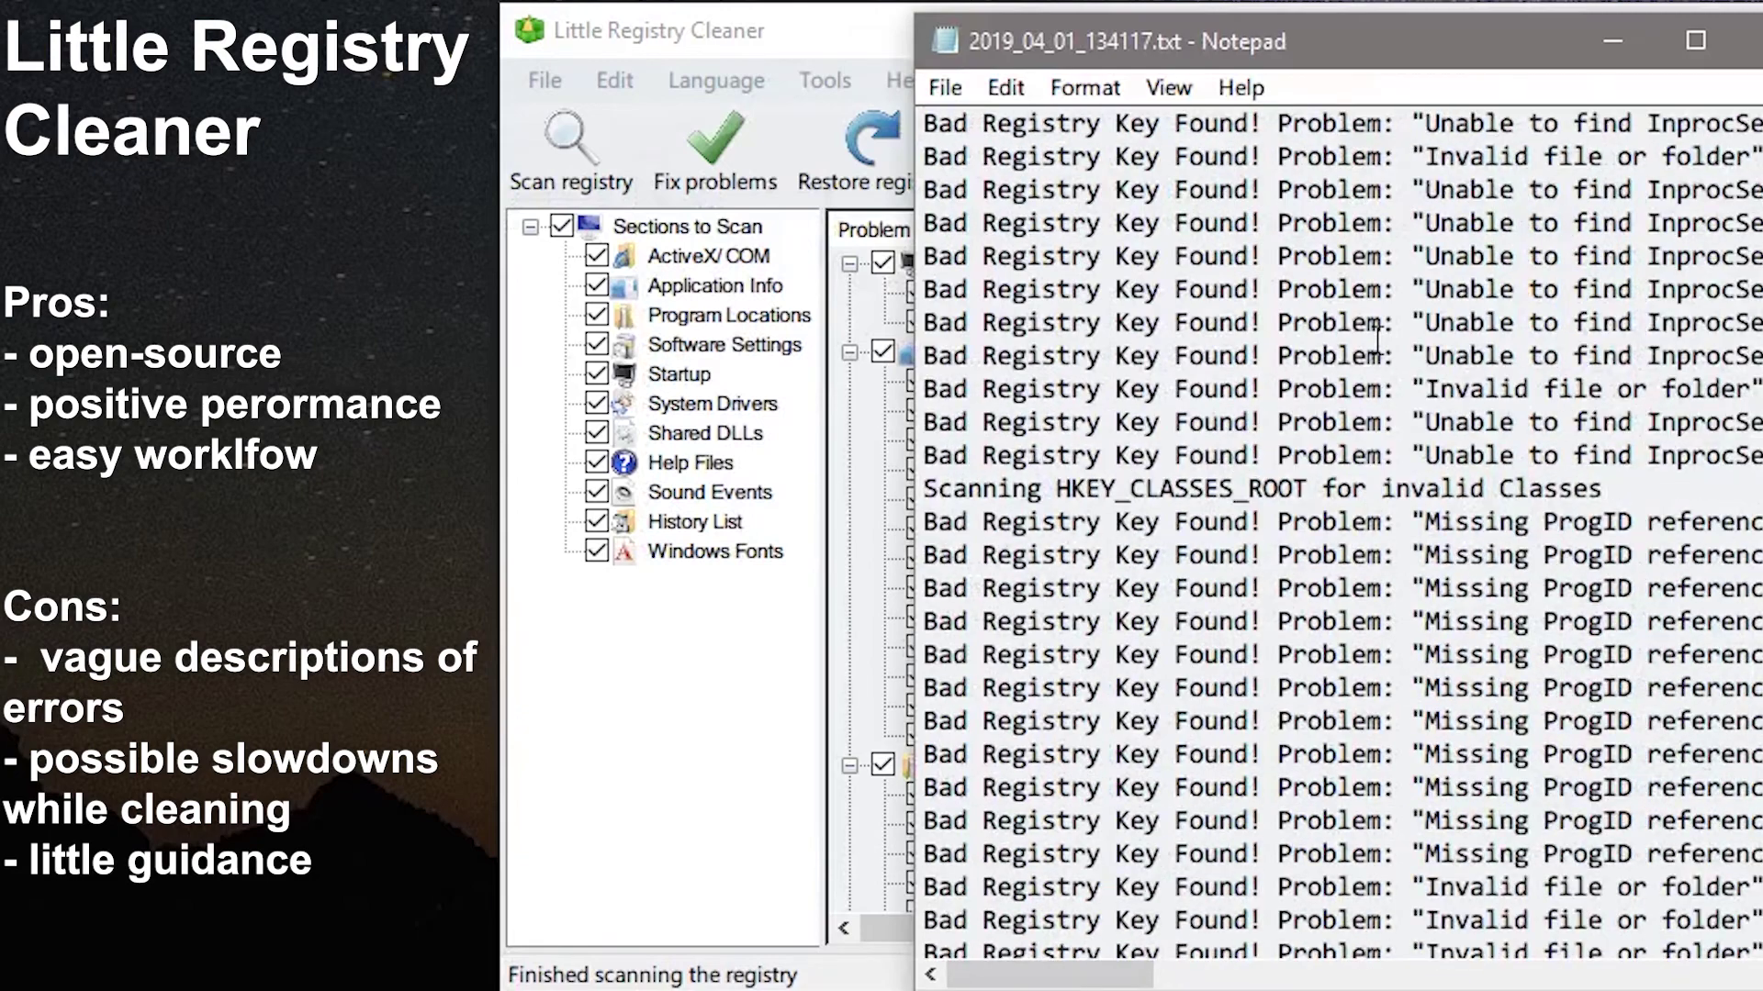
left_click(1752, 40)
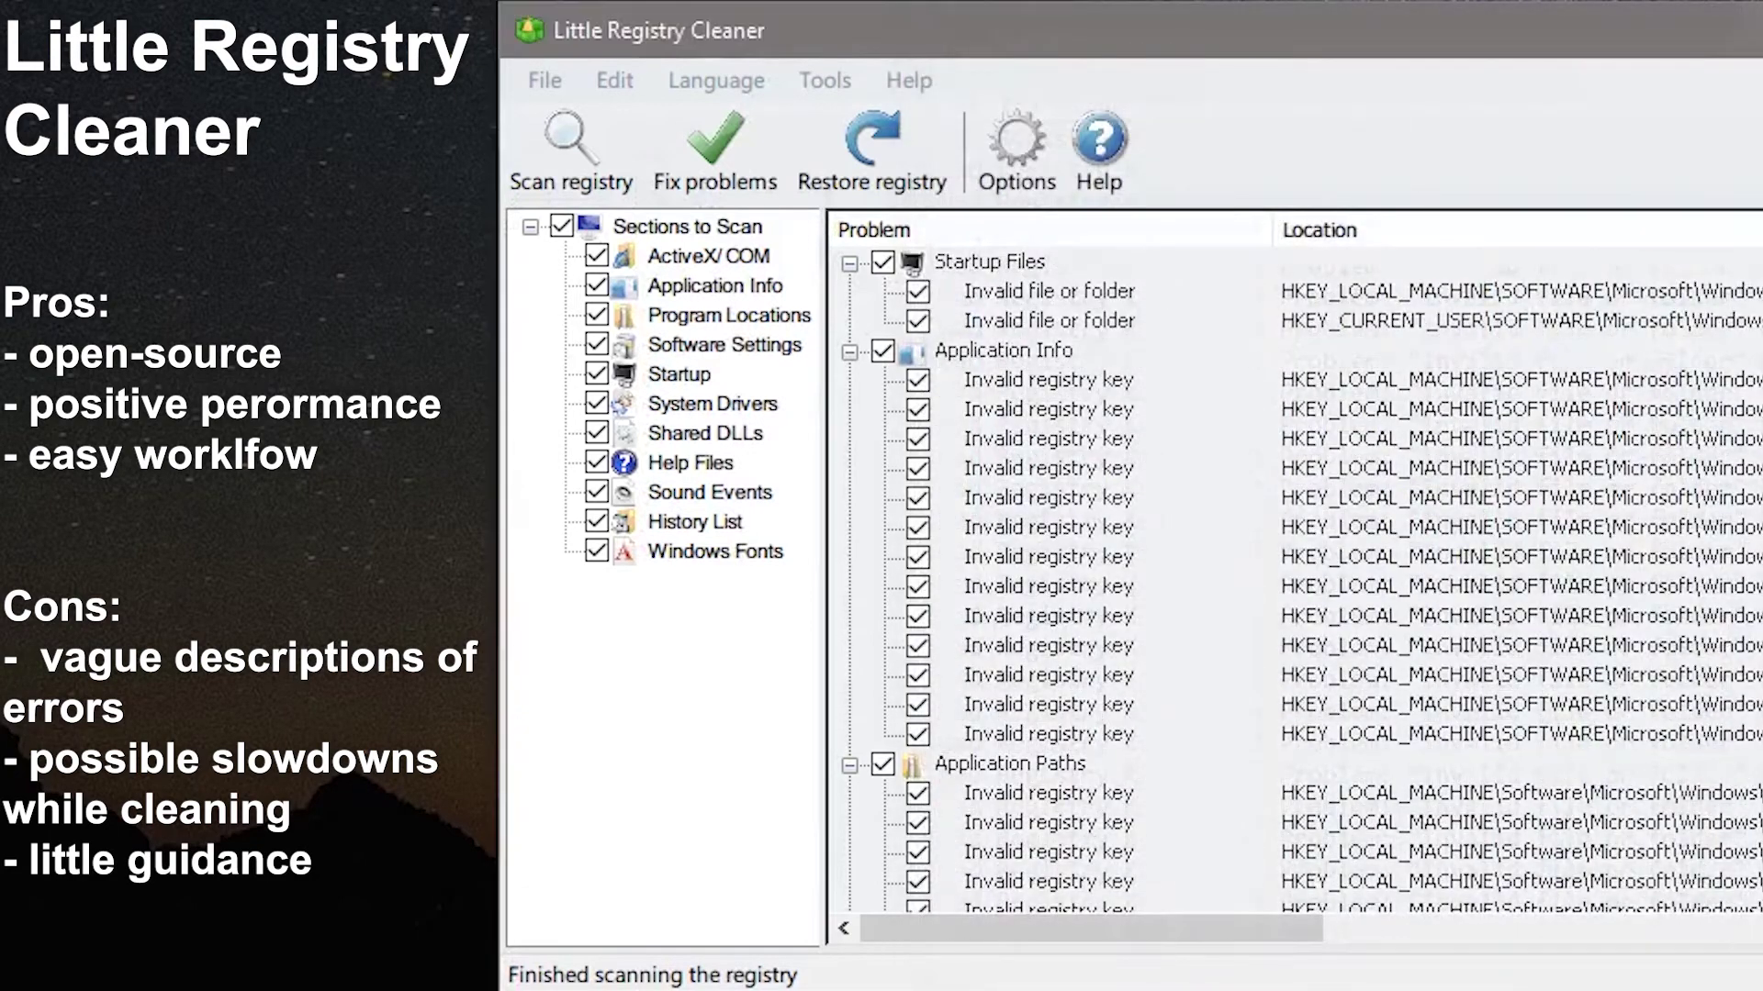
scroll(1294, 569, "down", 20)
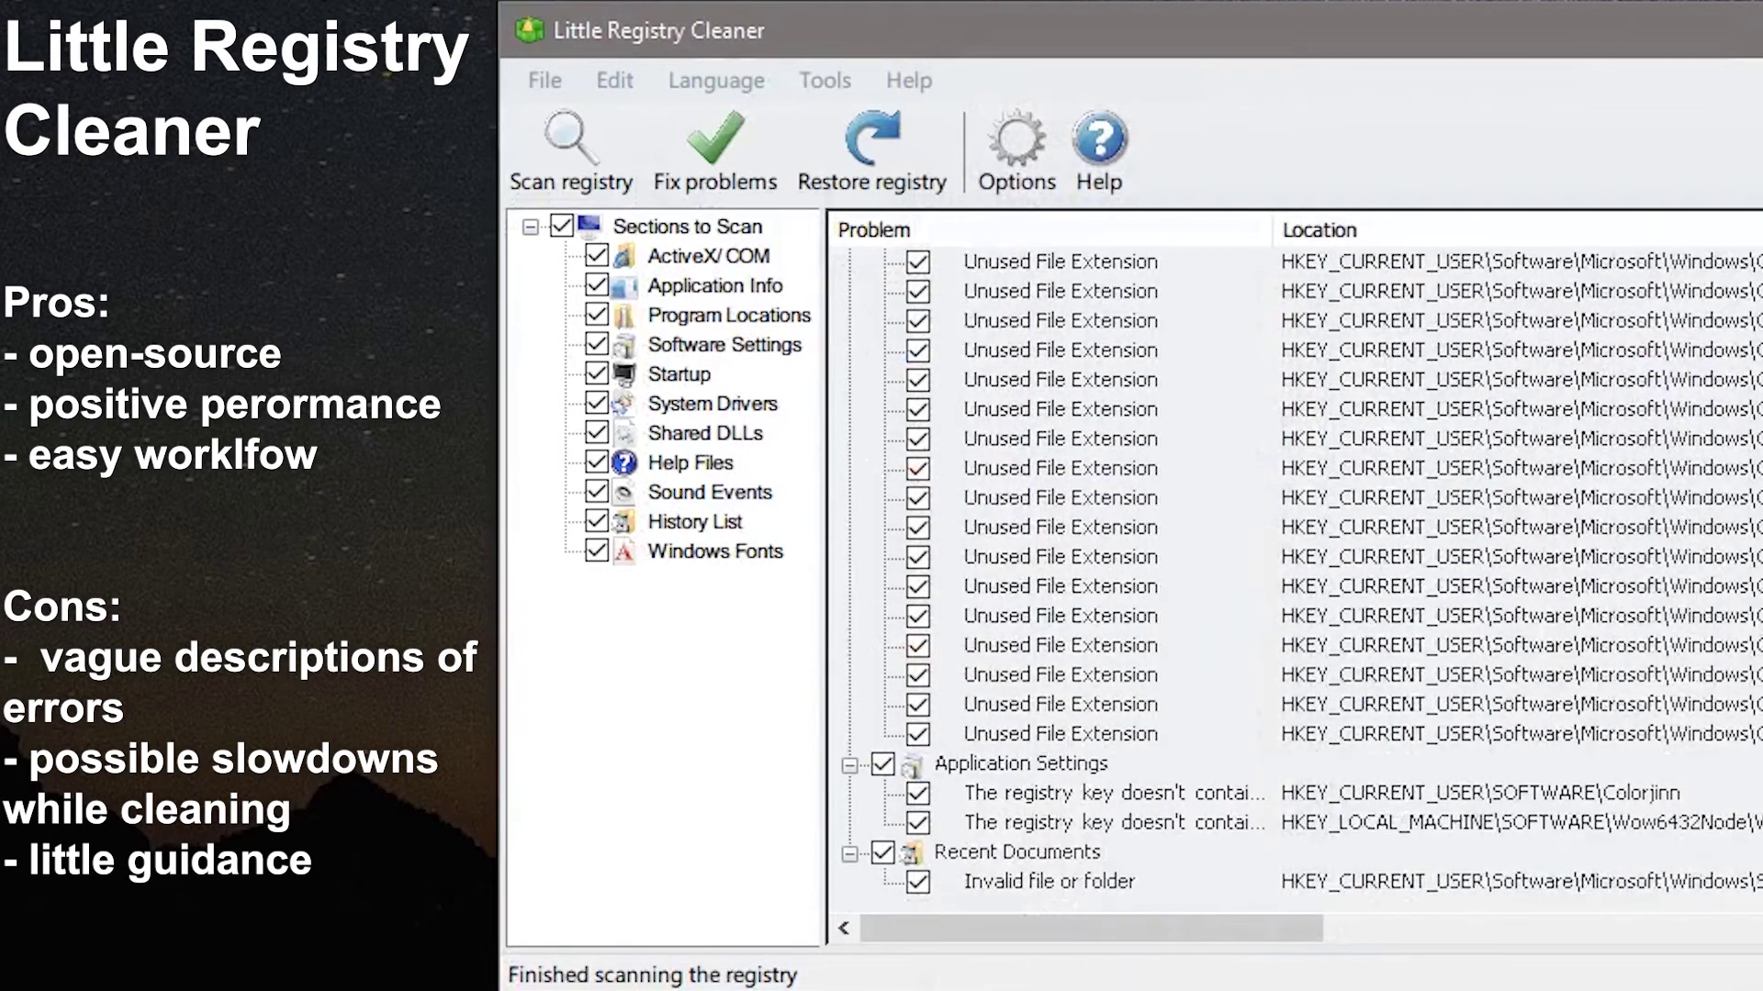
scroll(1294, 569, "up", 20)
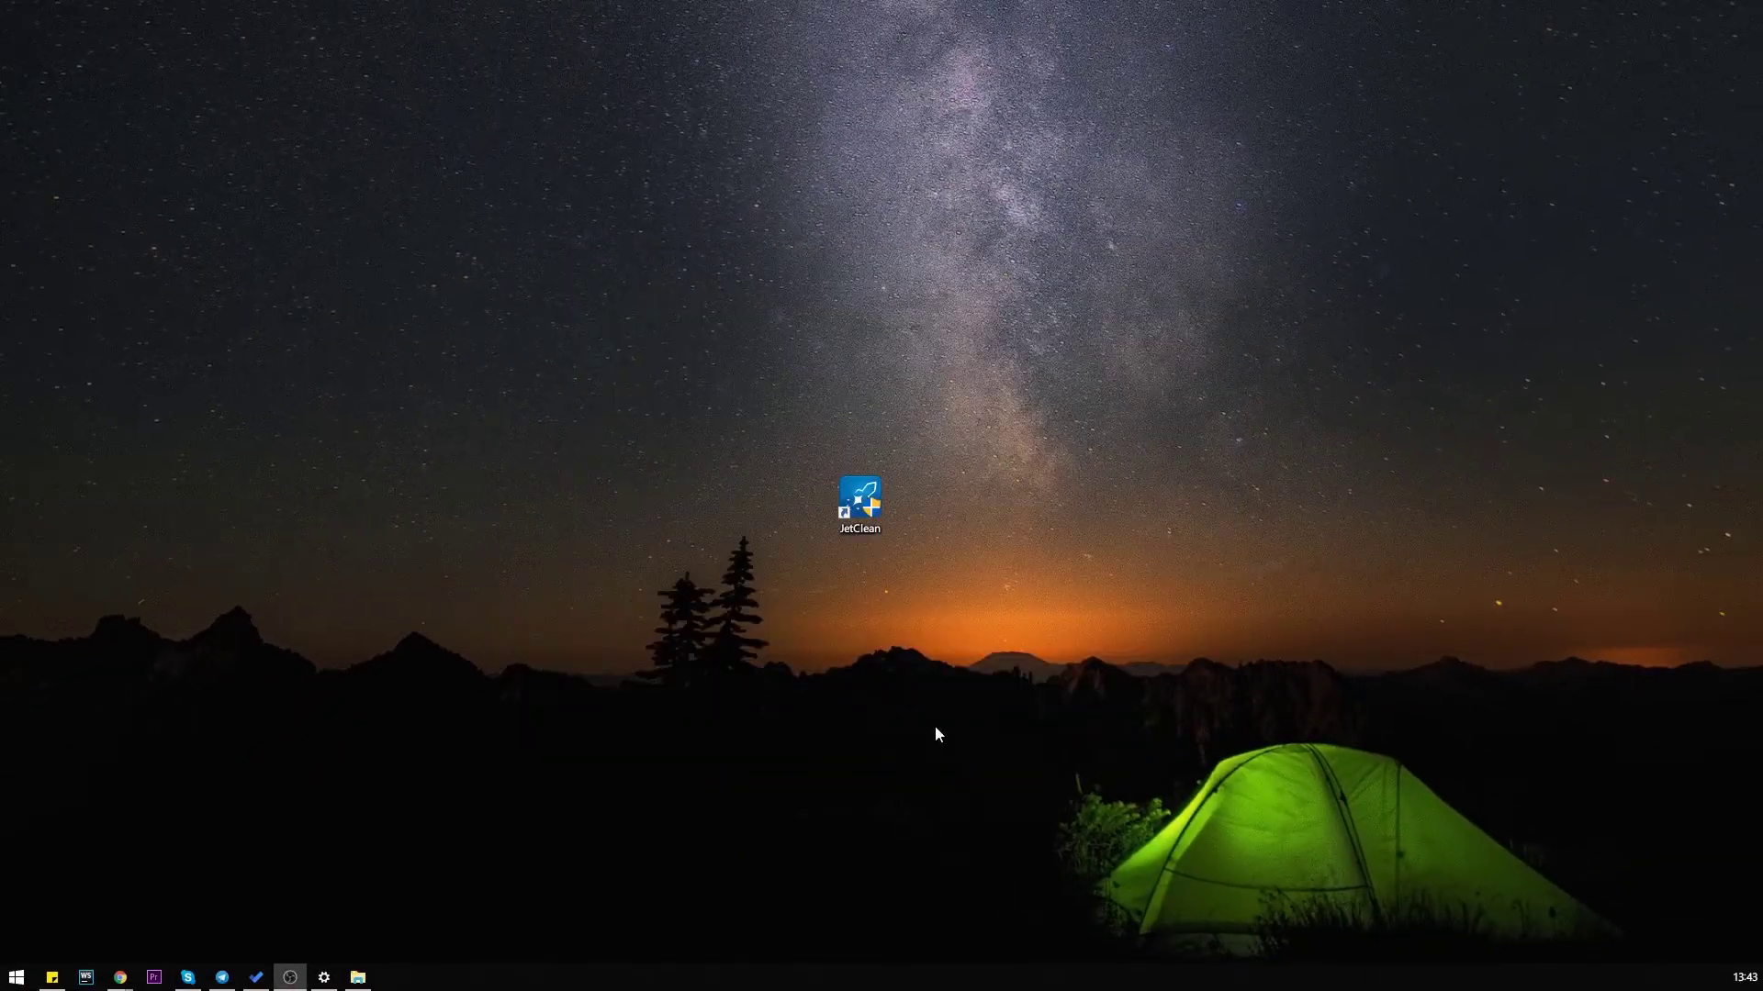
Open JetClean and look through the Registry Clean scan categories
double_click(860, 501)
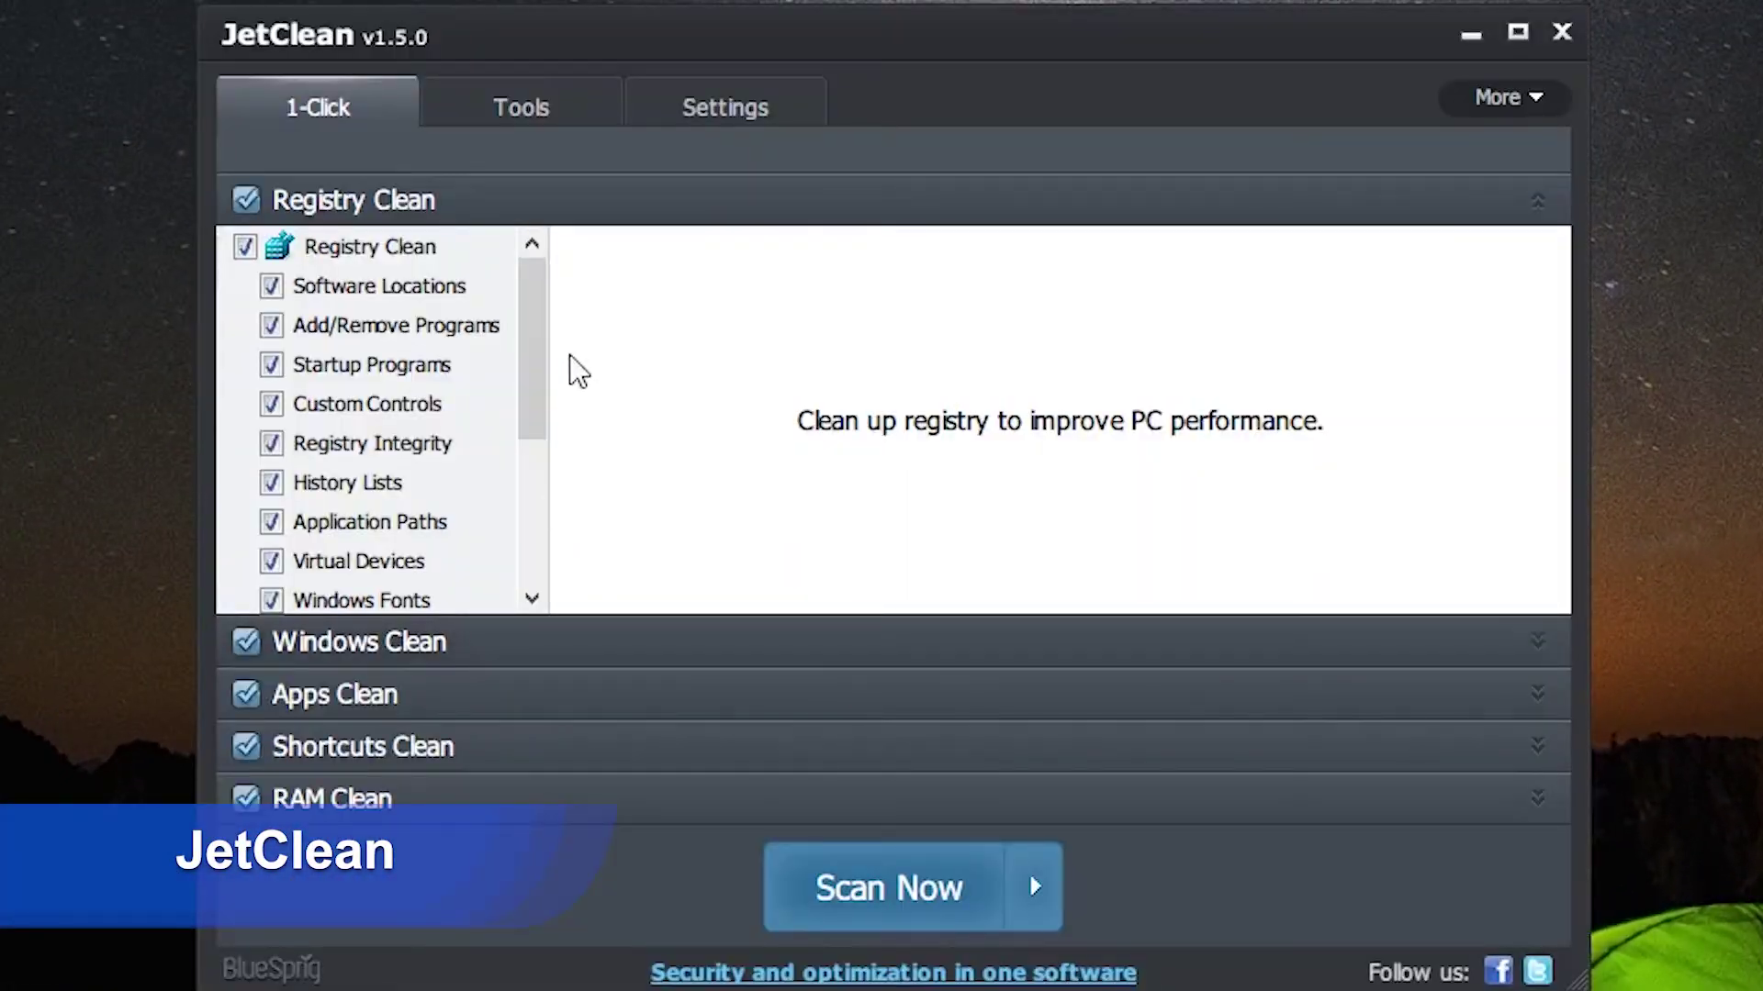
scroll(539, 365, "down", 2)
scroll(531, 365, "up", 2)
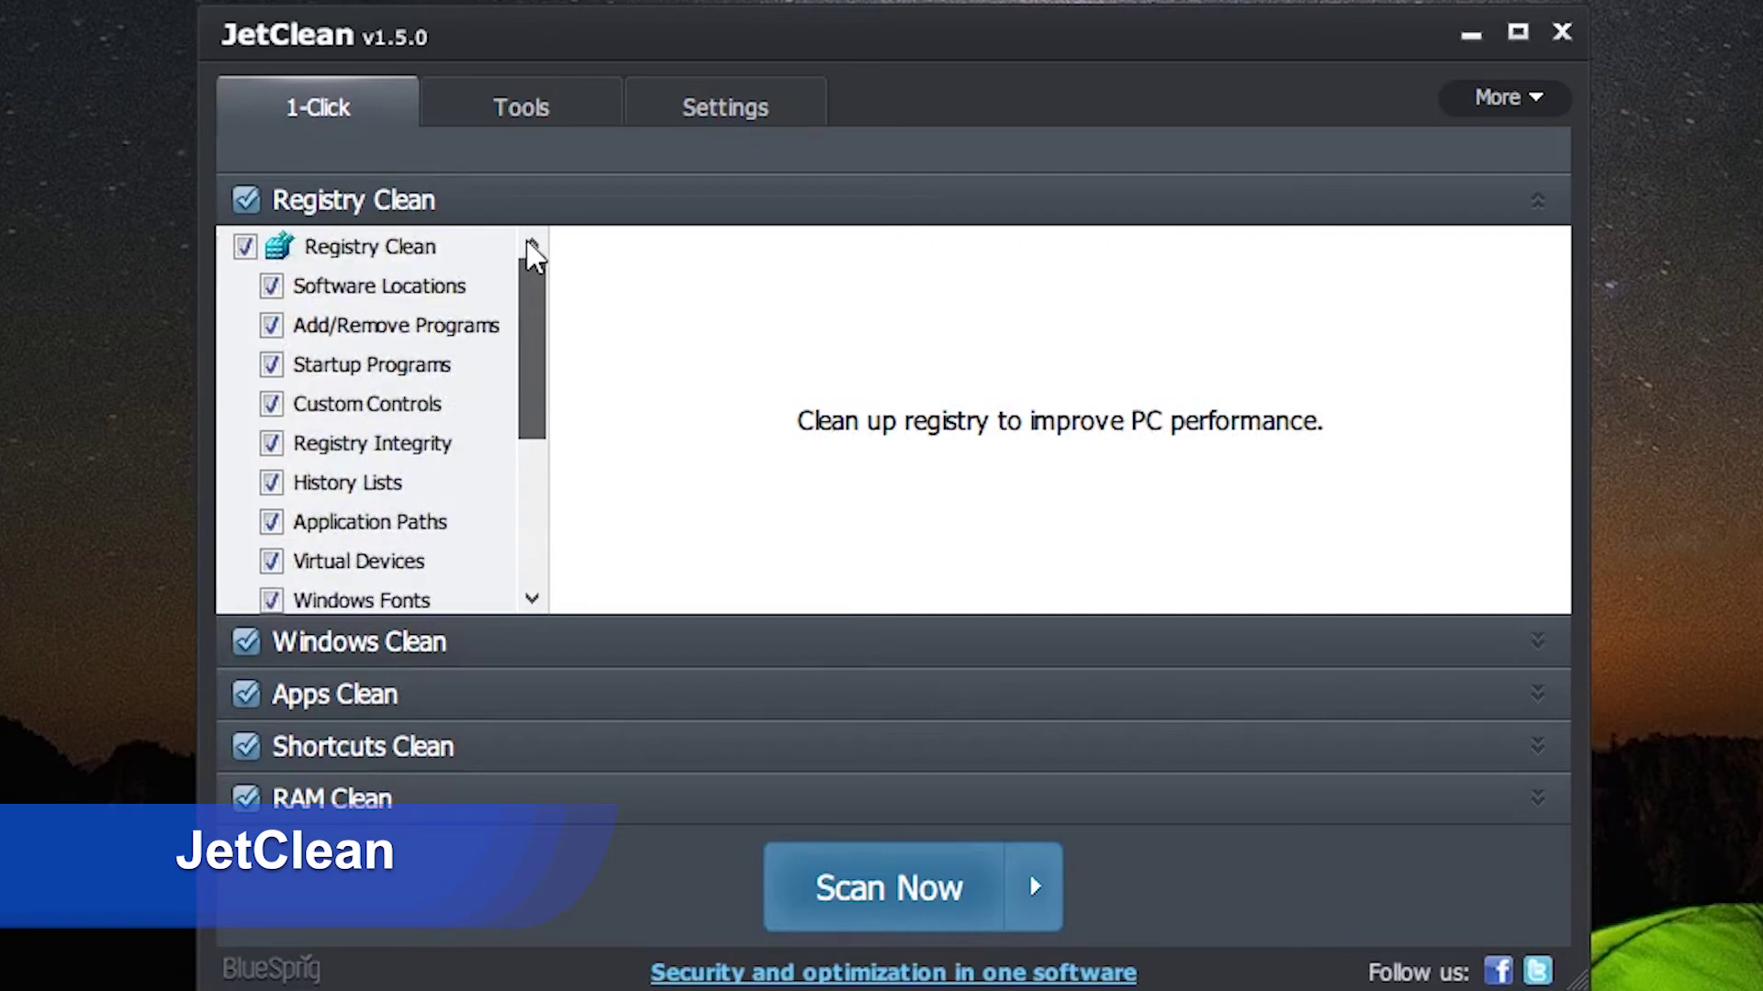
Look through the System Information, Uninstaller, Startup Optimization, Registry Defrag, Internet Booster, Performance Booster and Portable tools
left_click(487, 117)
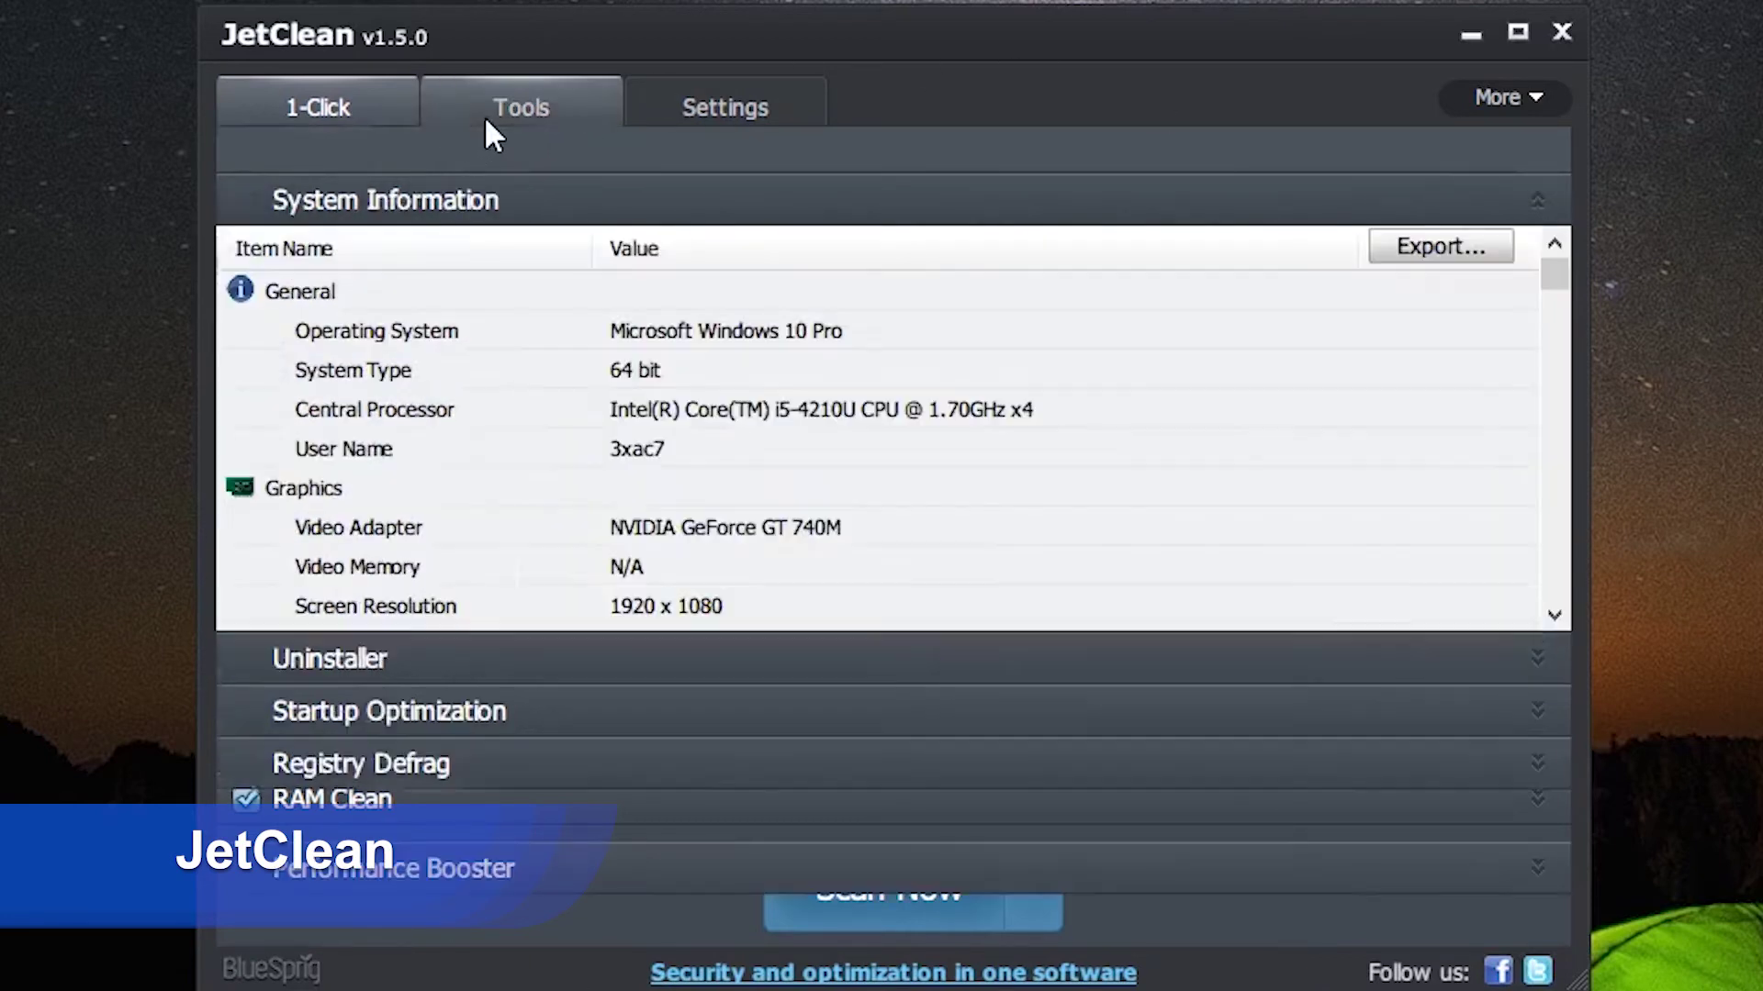
left_click(529, 657)
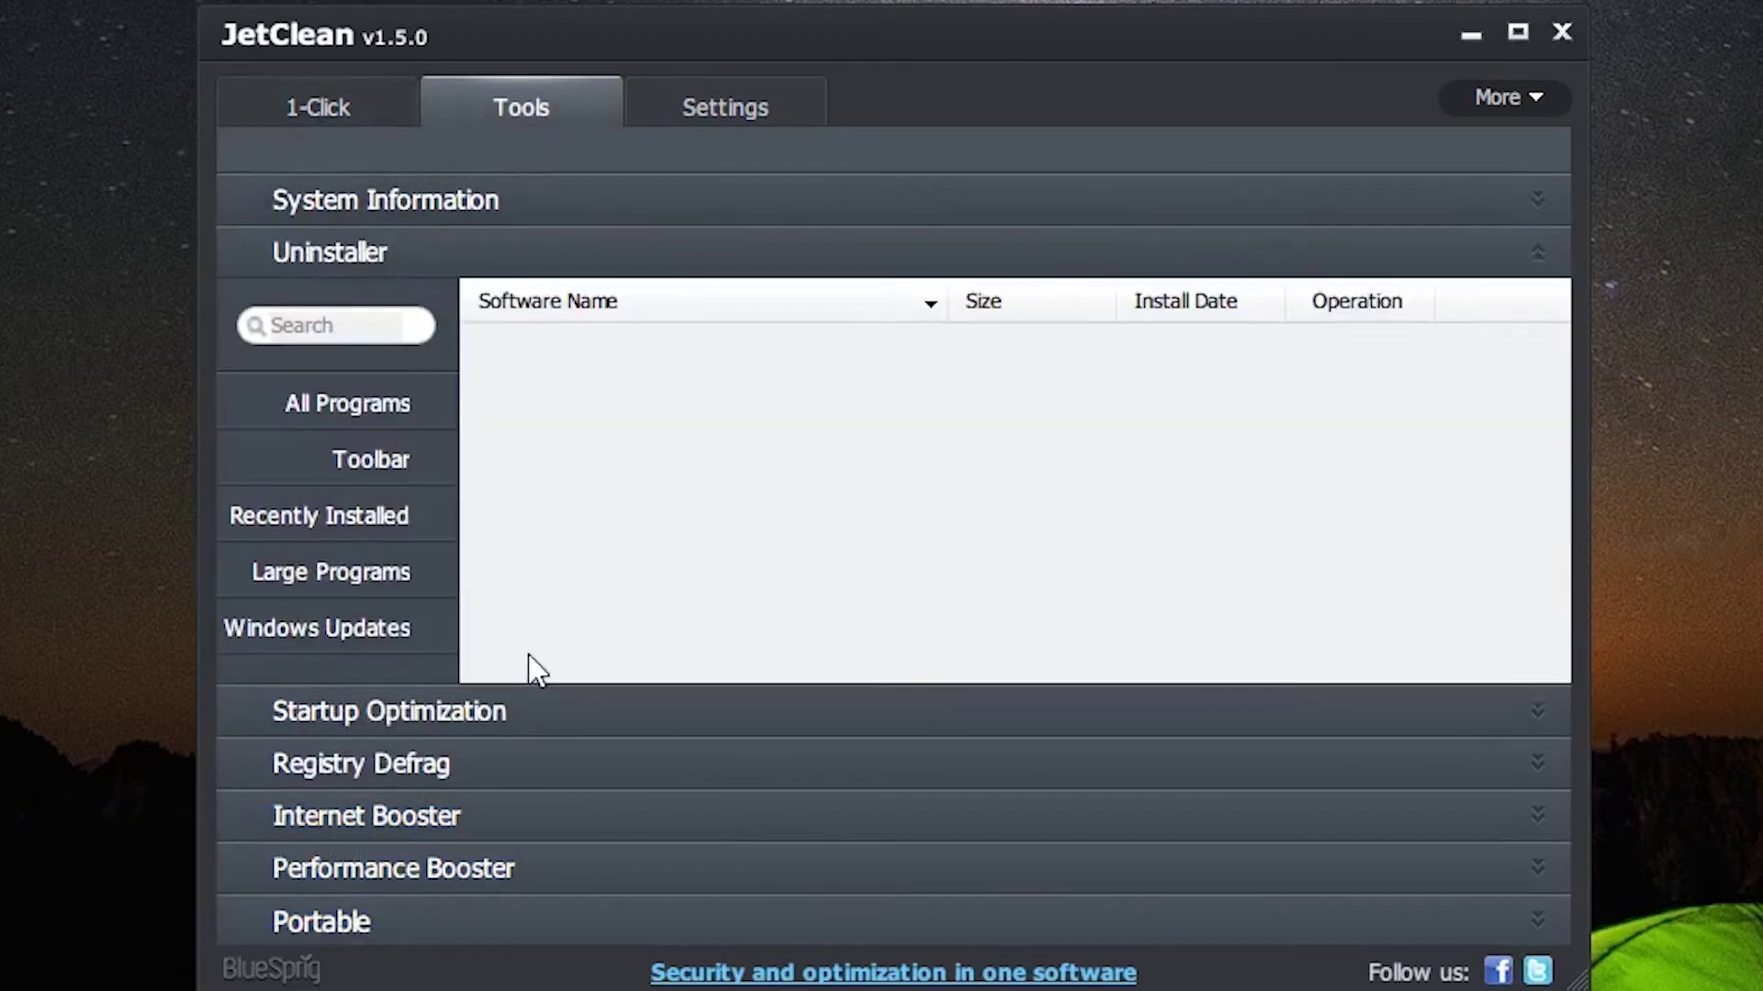
left_click(491, 722)
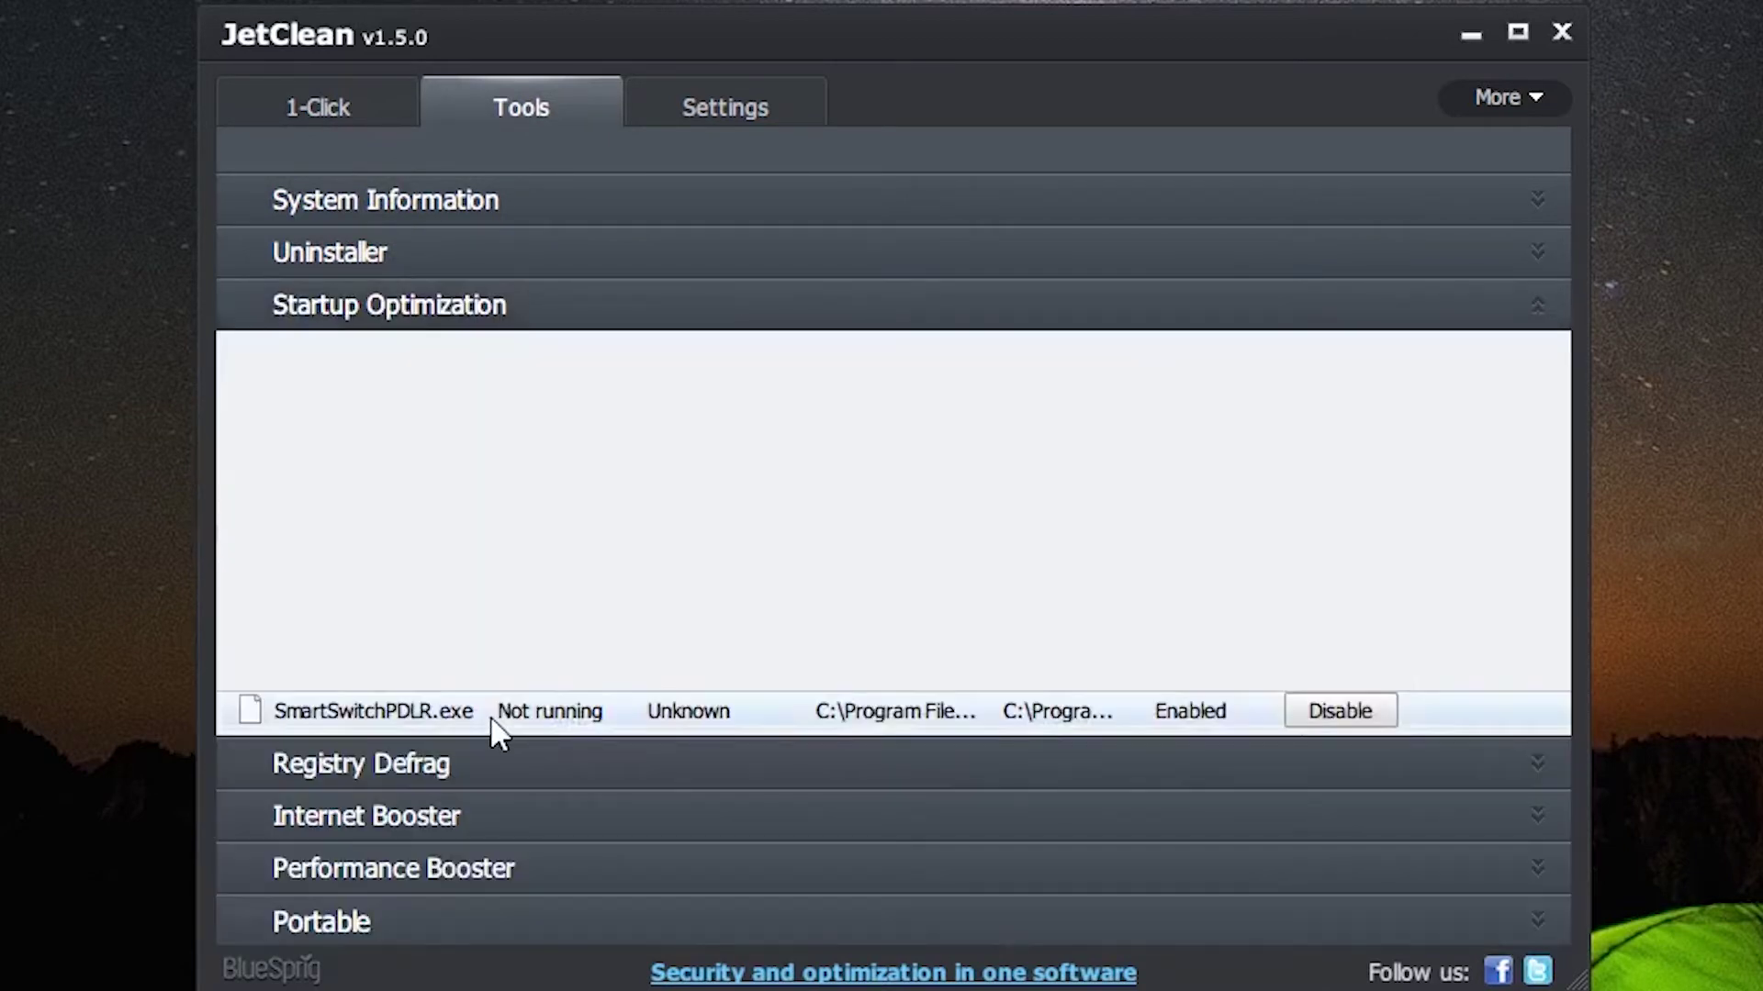
left_click(481, 764)
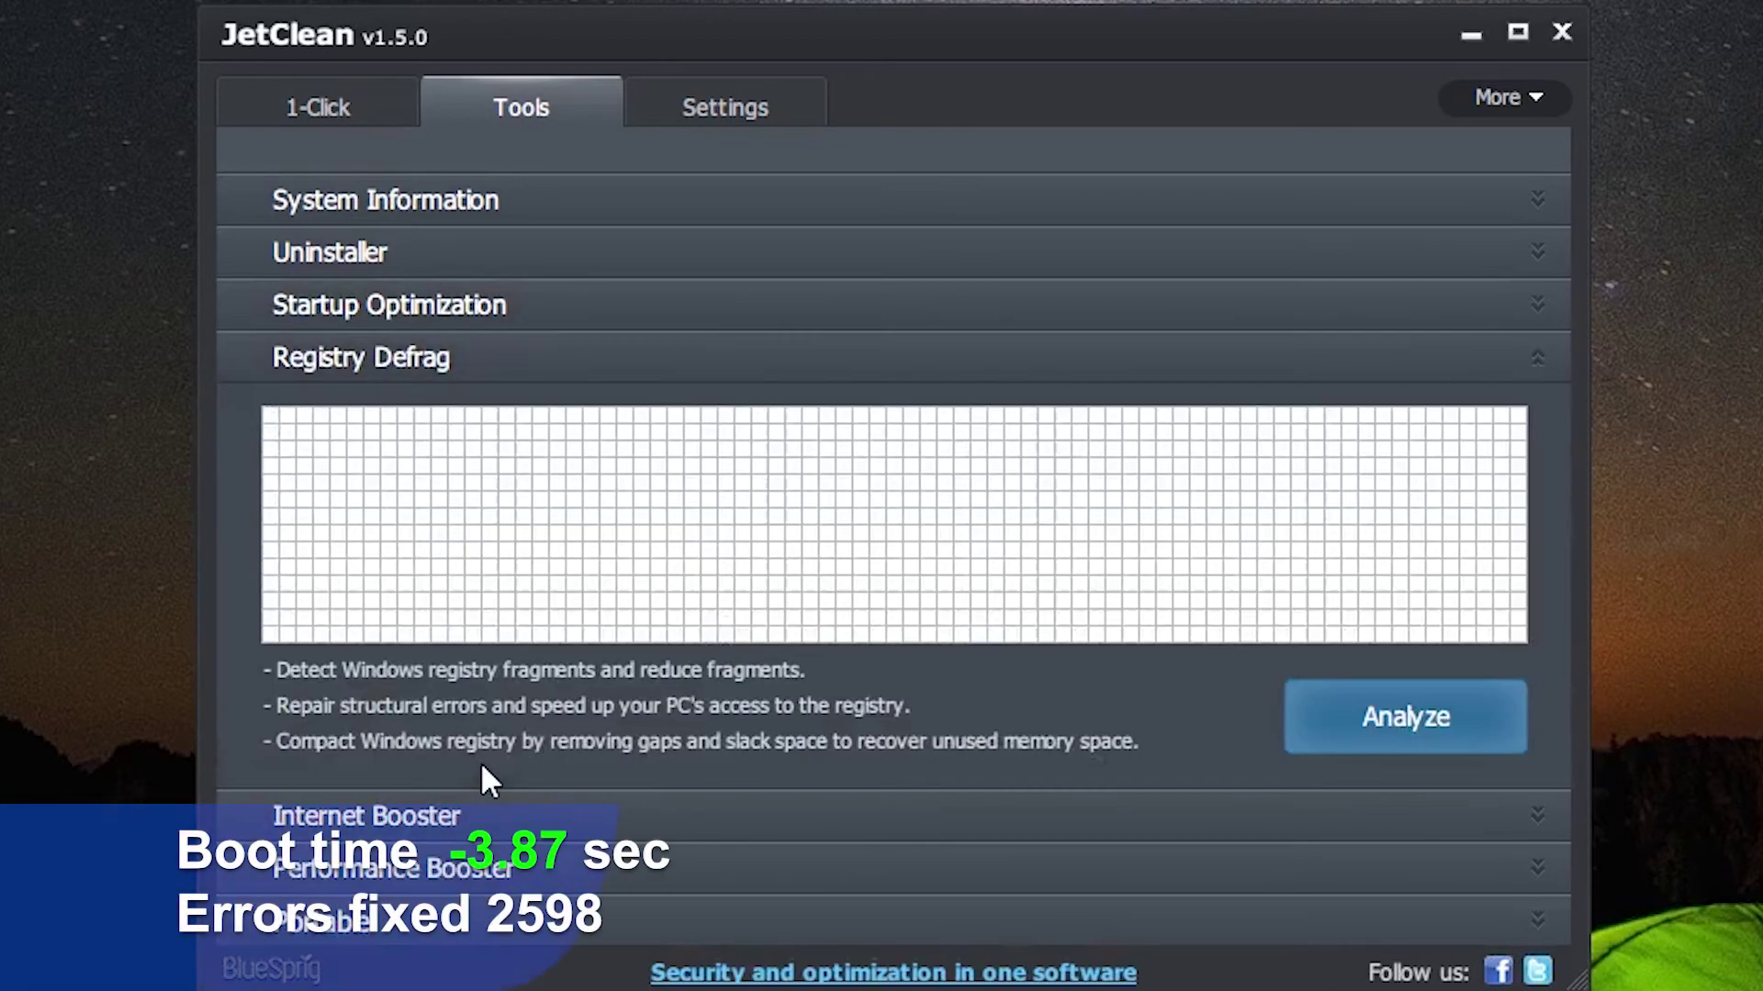
left_click(484, 827)
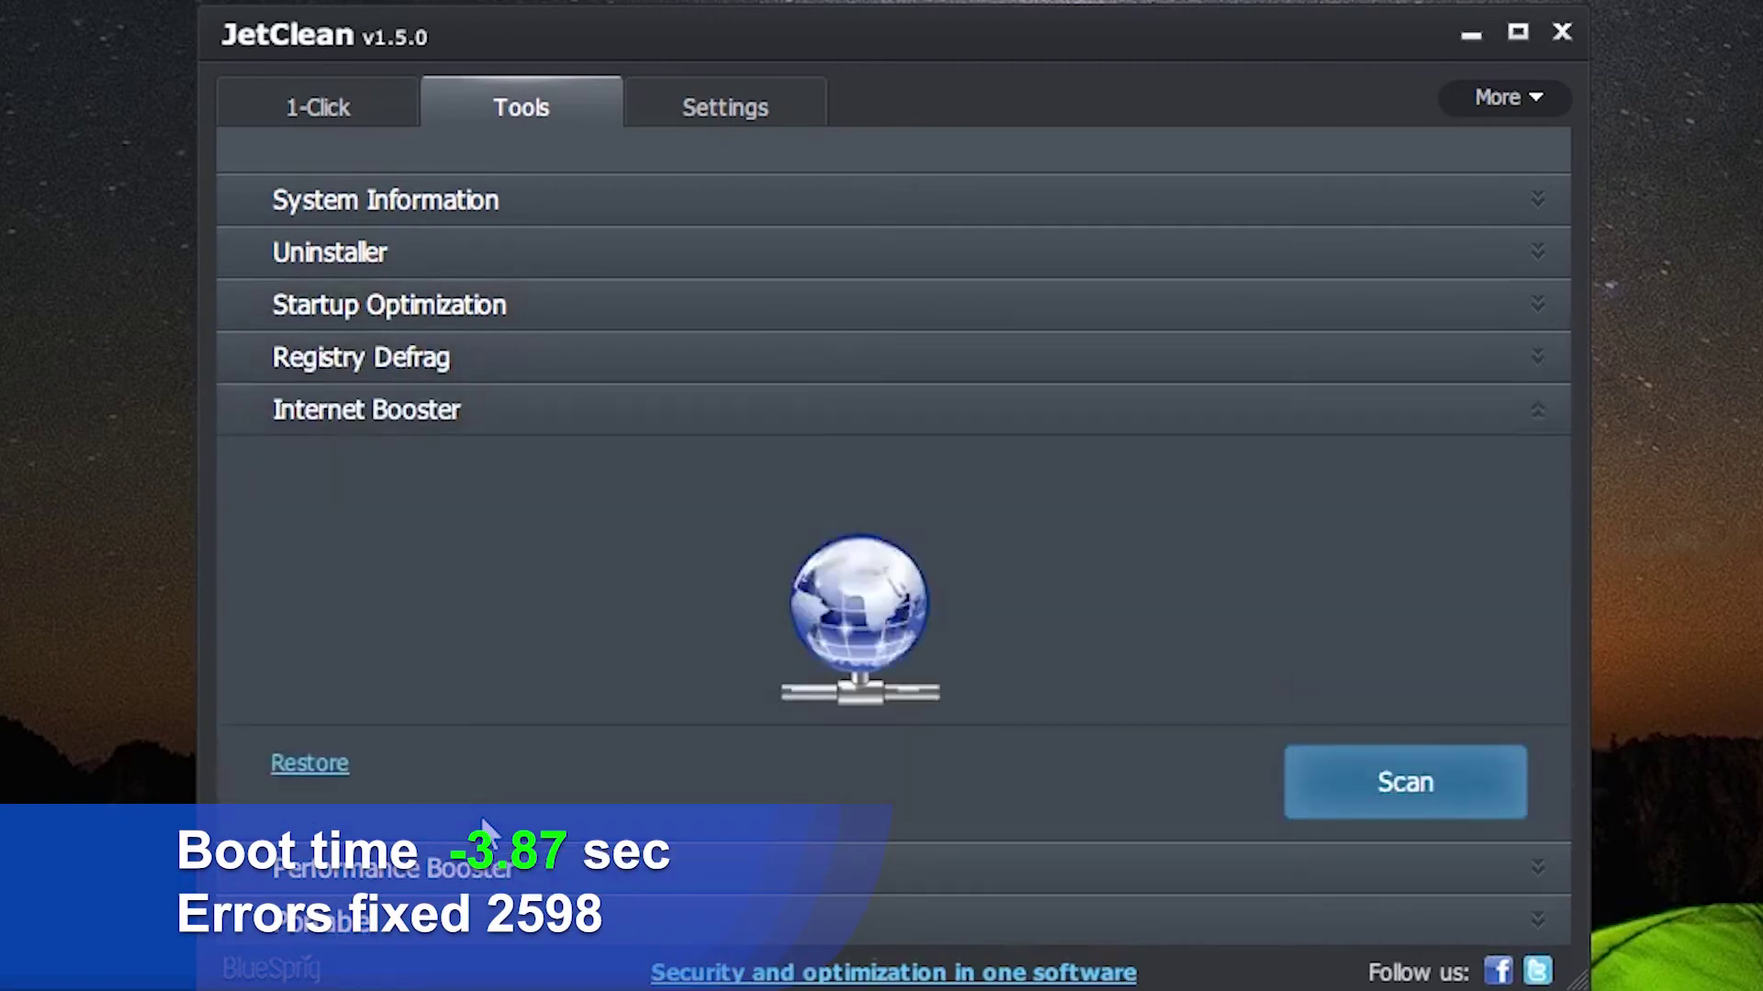
left_click(484, 870)
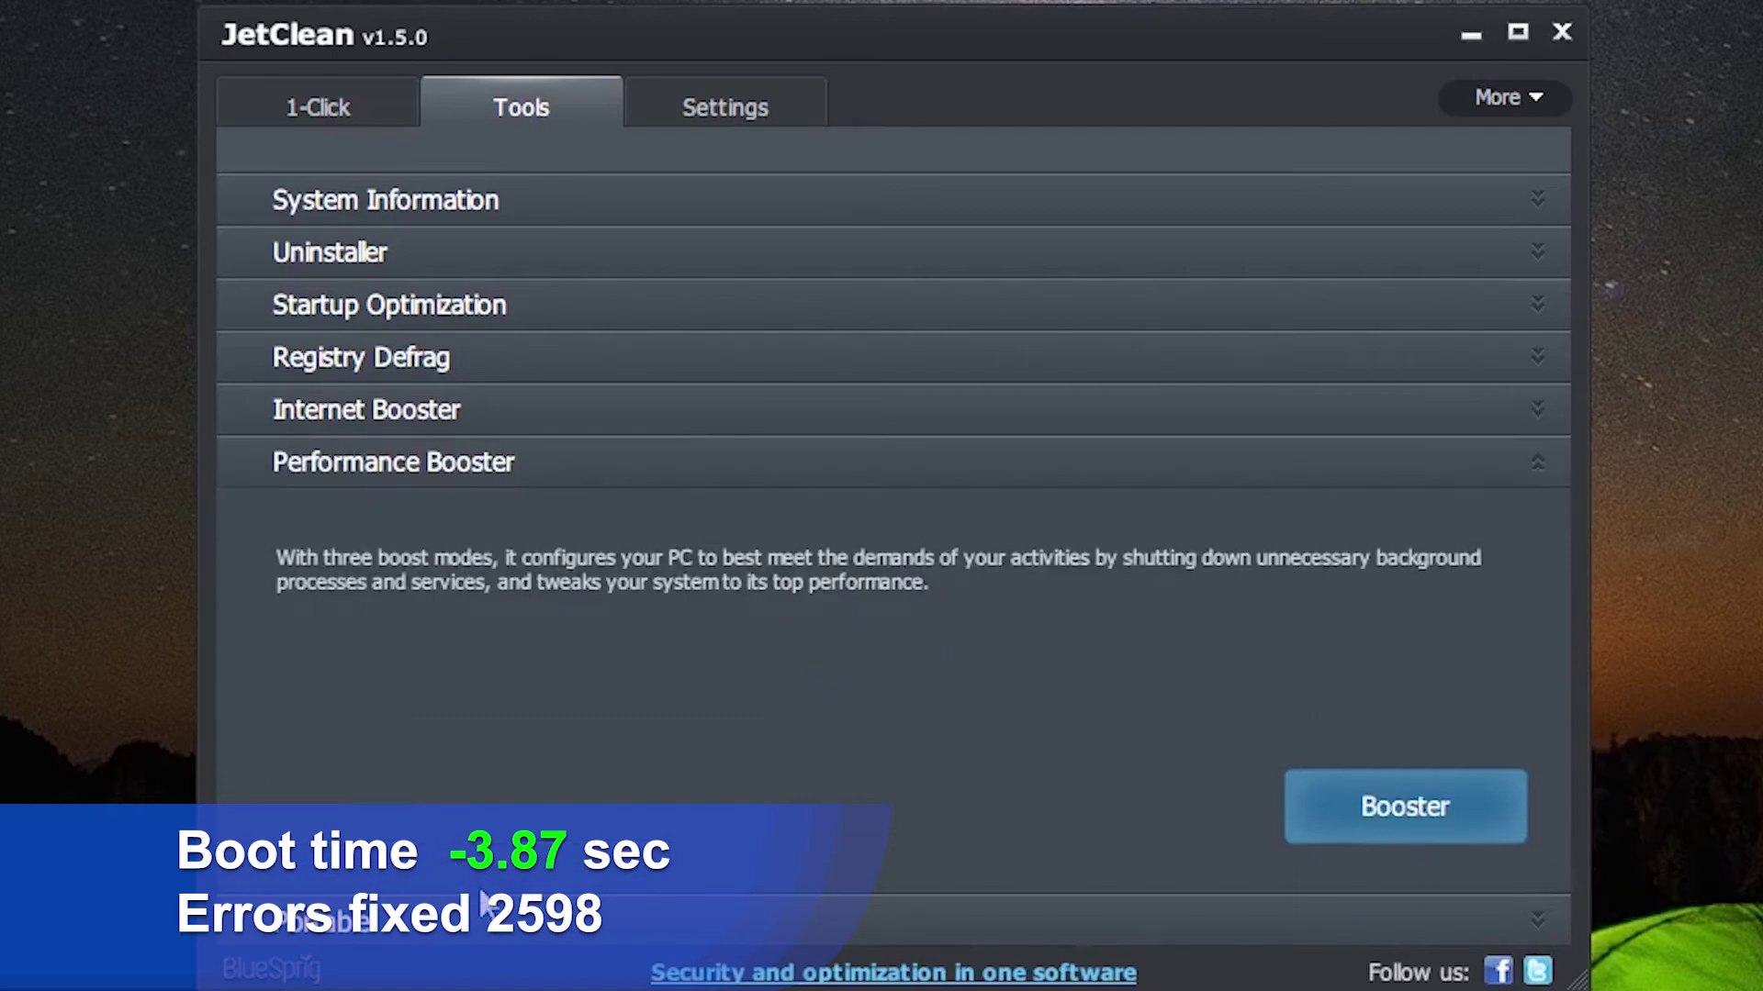
left_click(483, 918)
Run the 1-Click scan with all cleaning categories included and dismiss the request to close Google Chrome
left_click(334, 107)
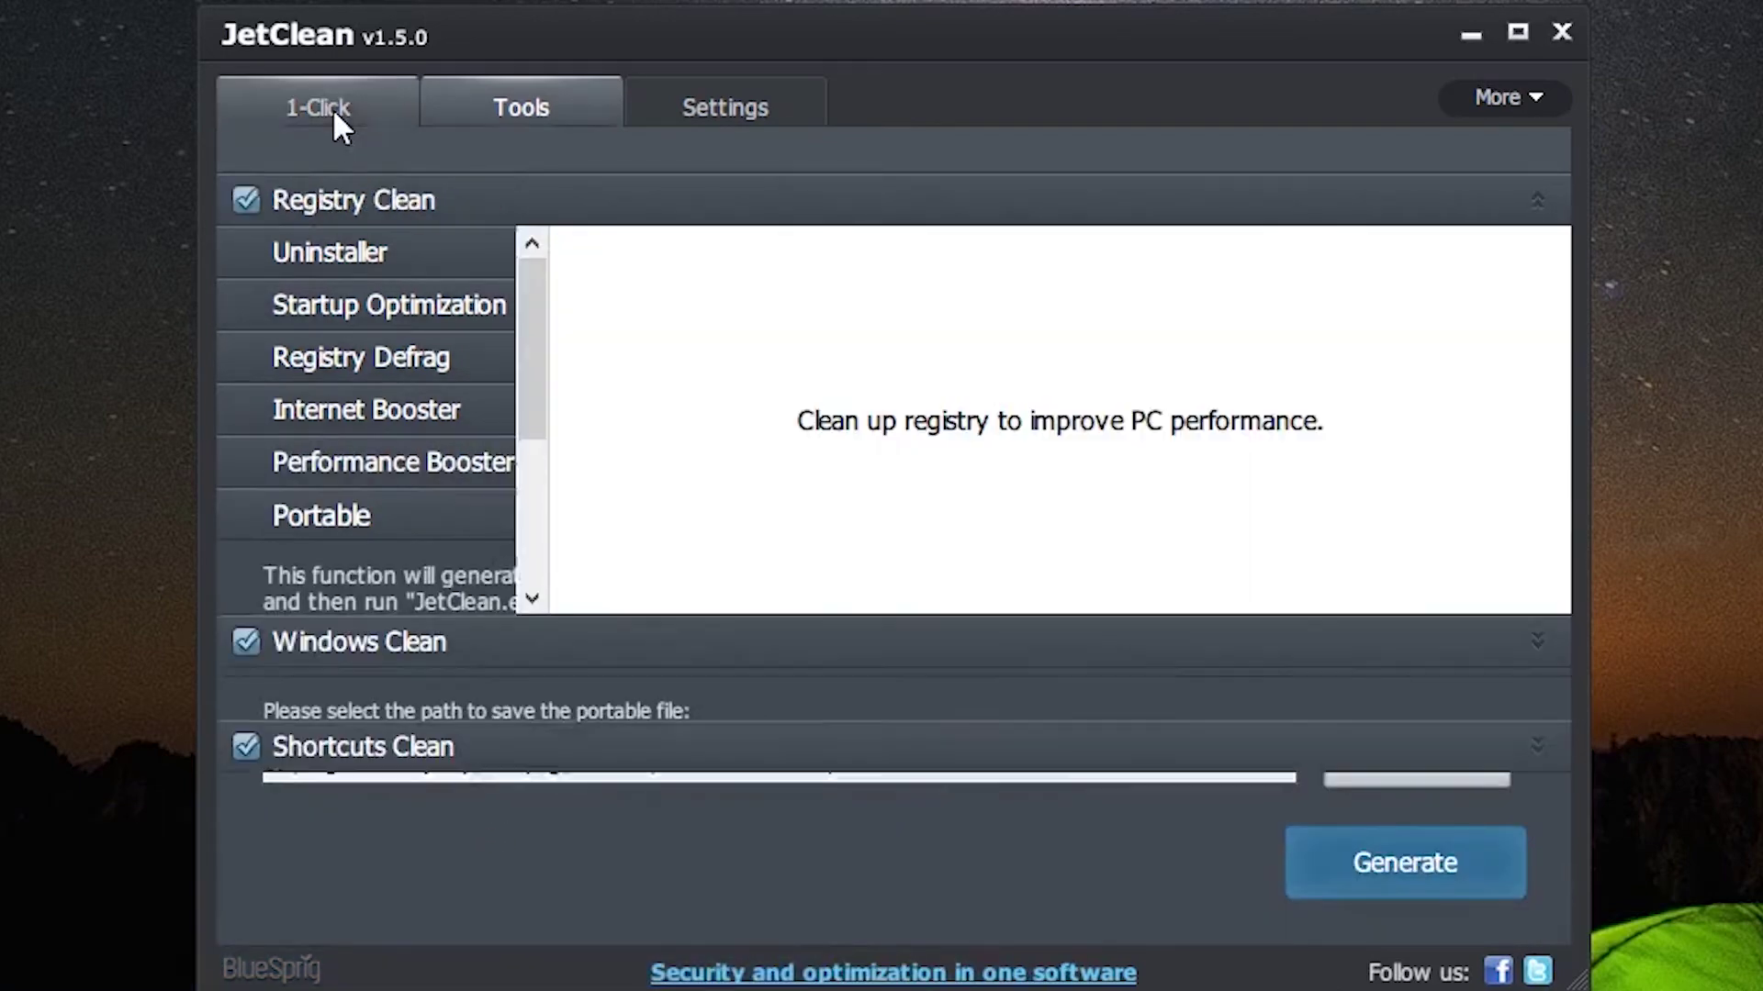
left_click(904, 867)
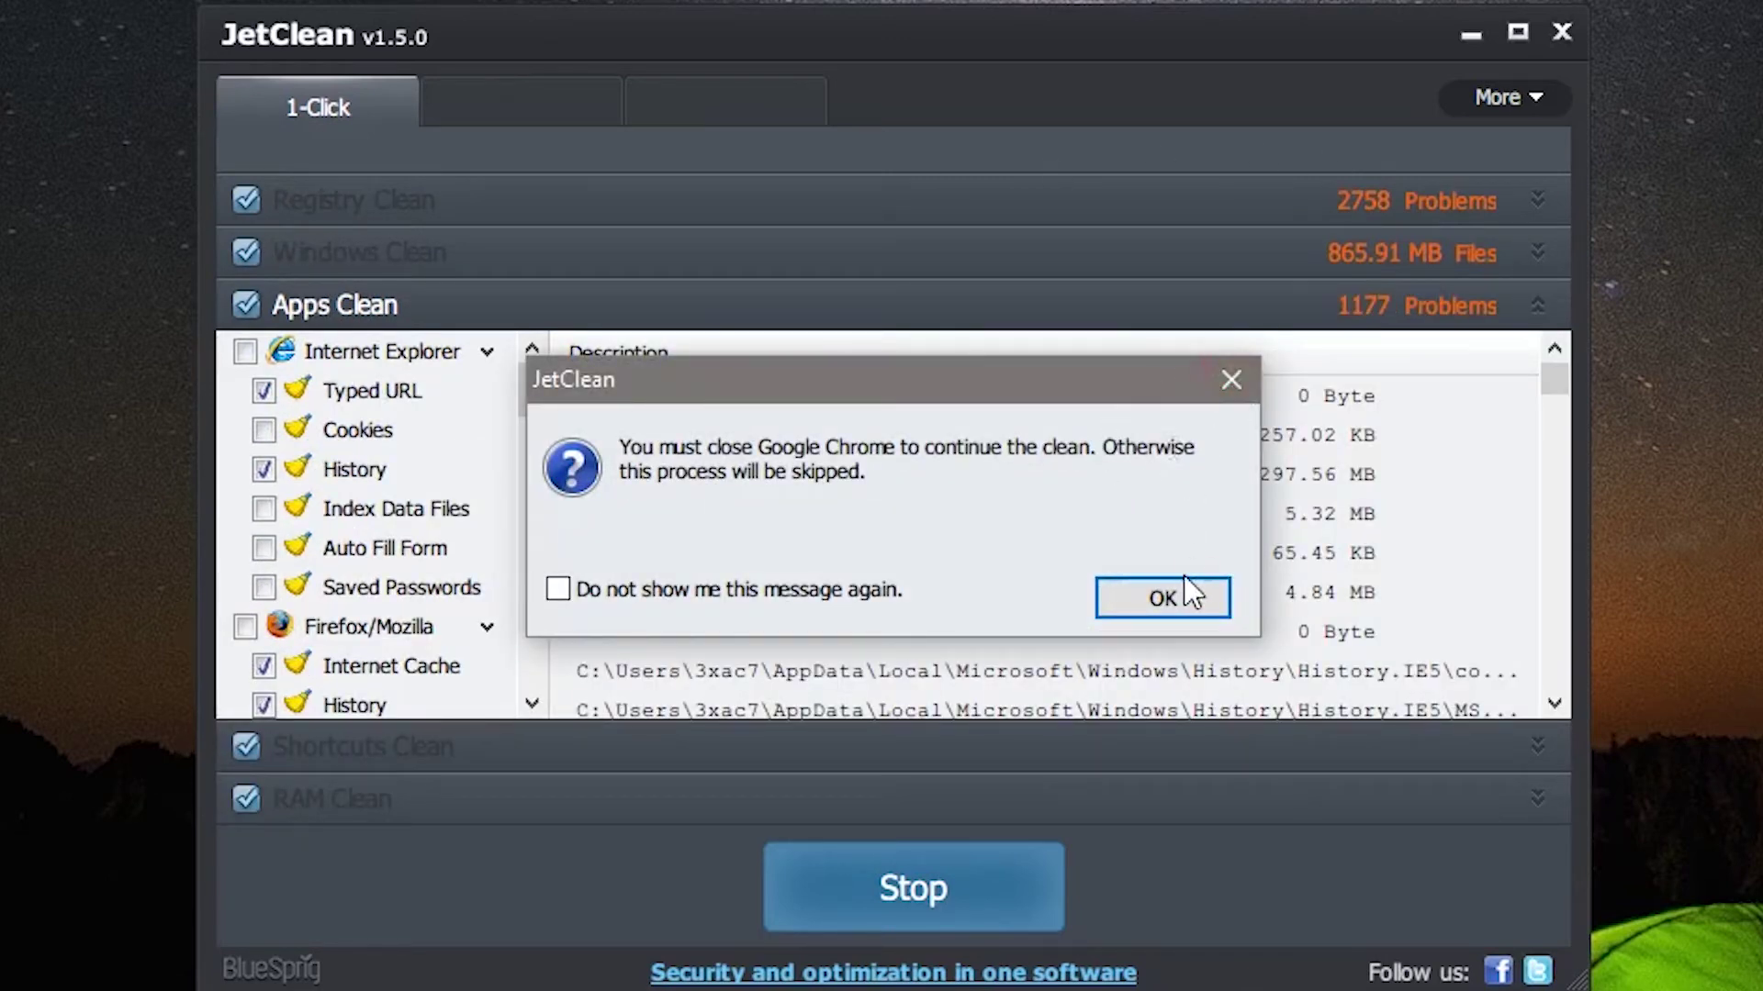
left_click(1232, 380)
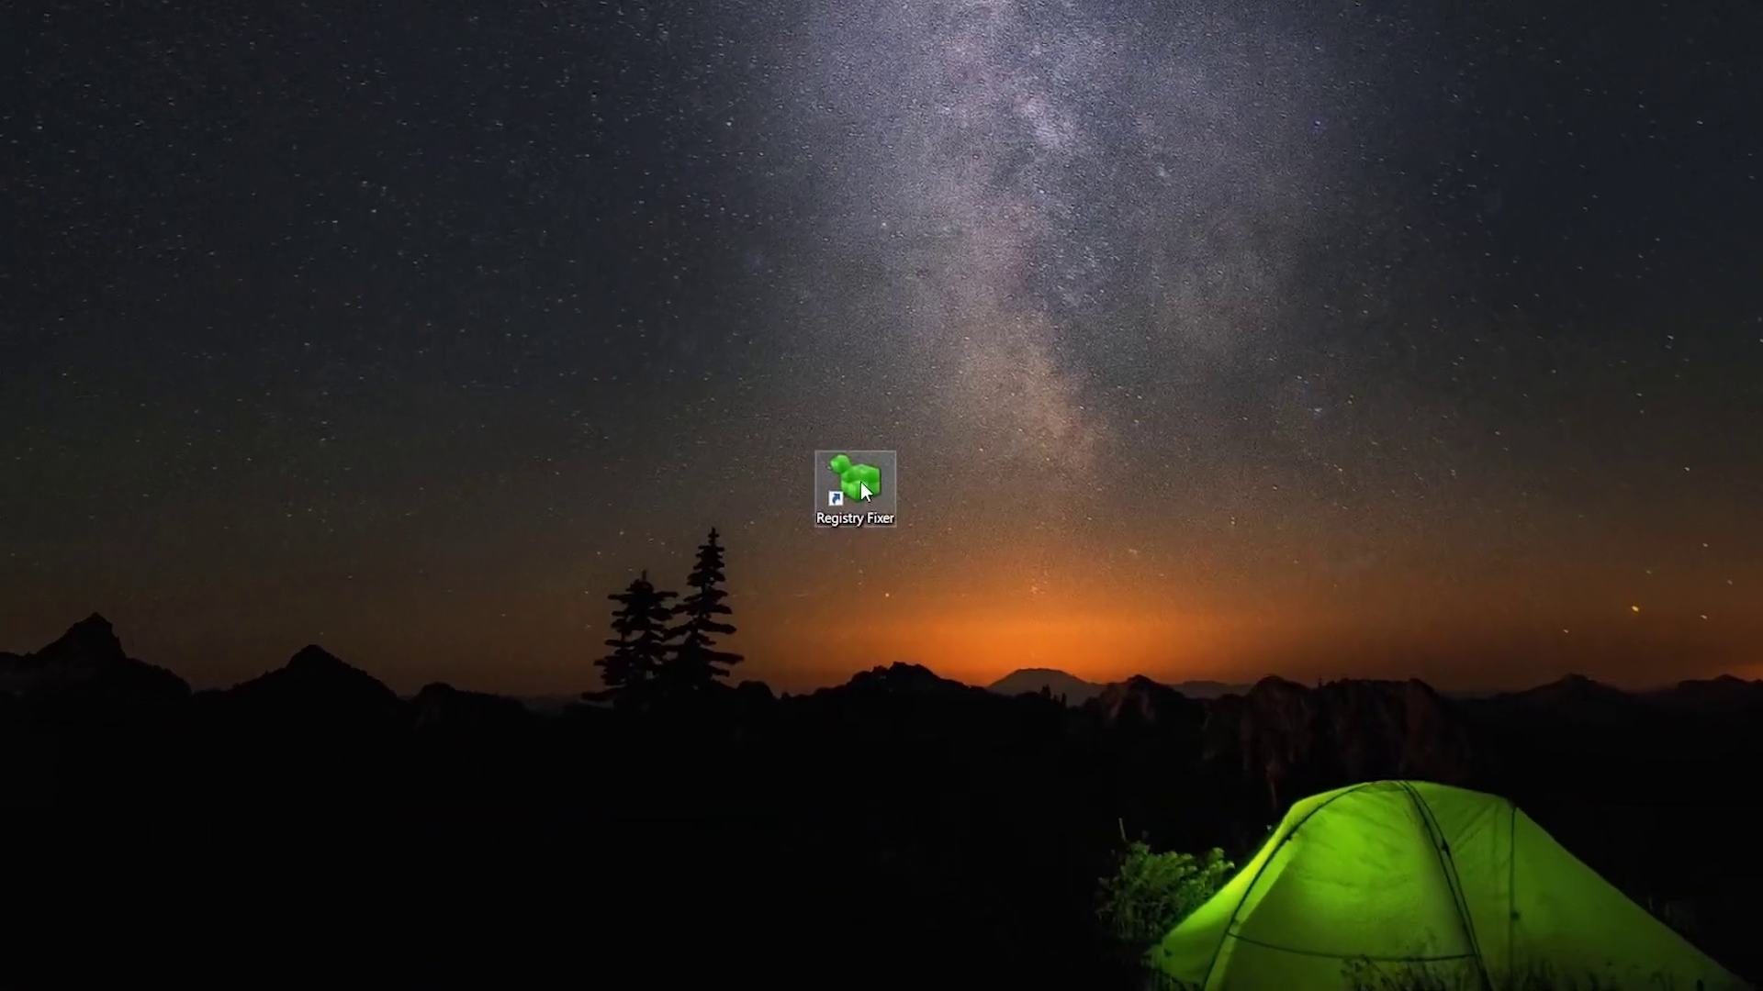
Open Registry Fixer, analyse all registry and file sections, and look through the list of found problems
double_click(857, 468)
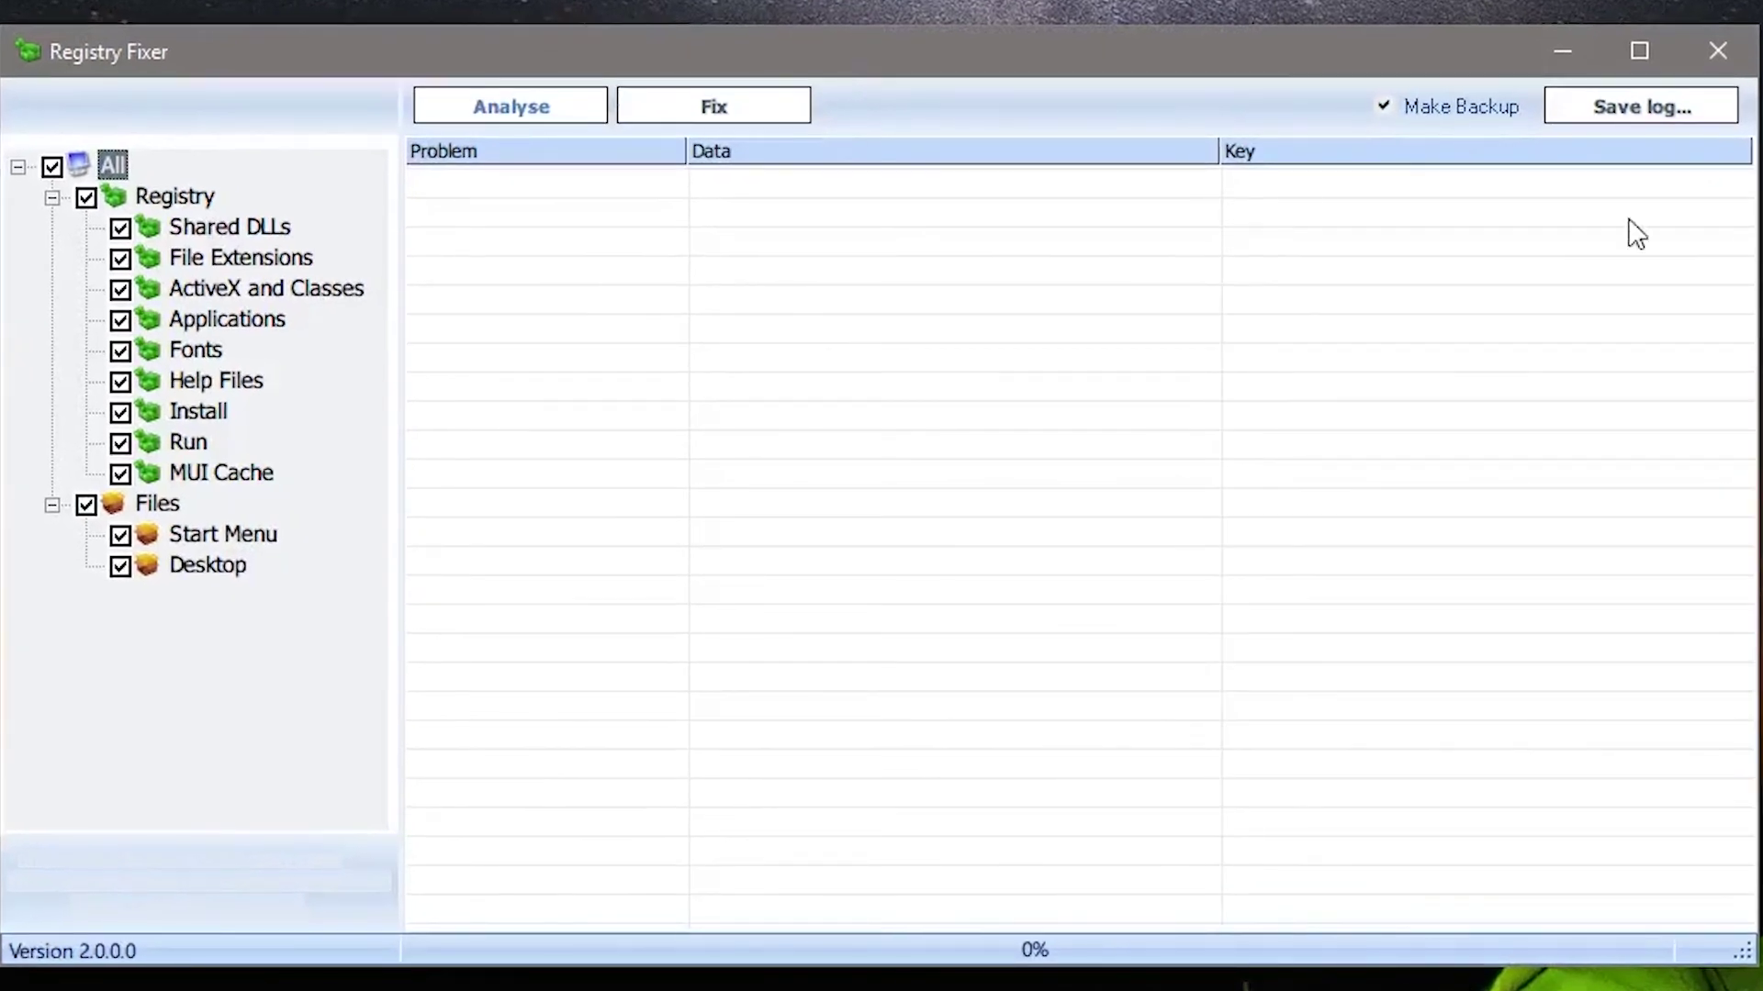
left_click(514, 106)
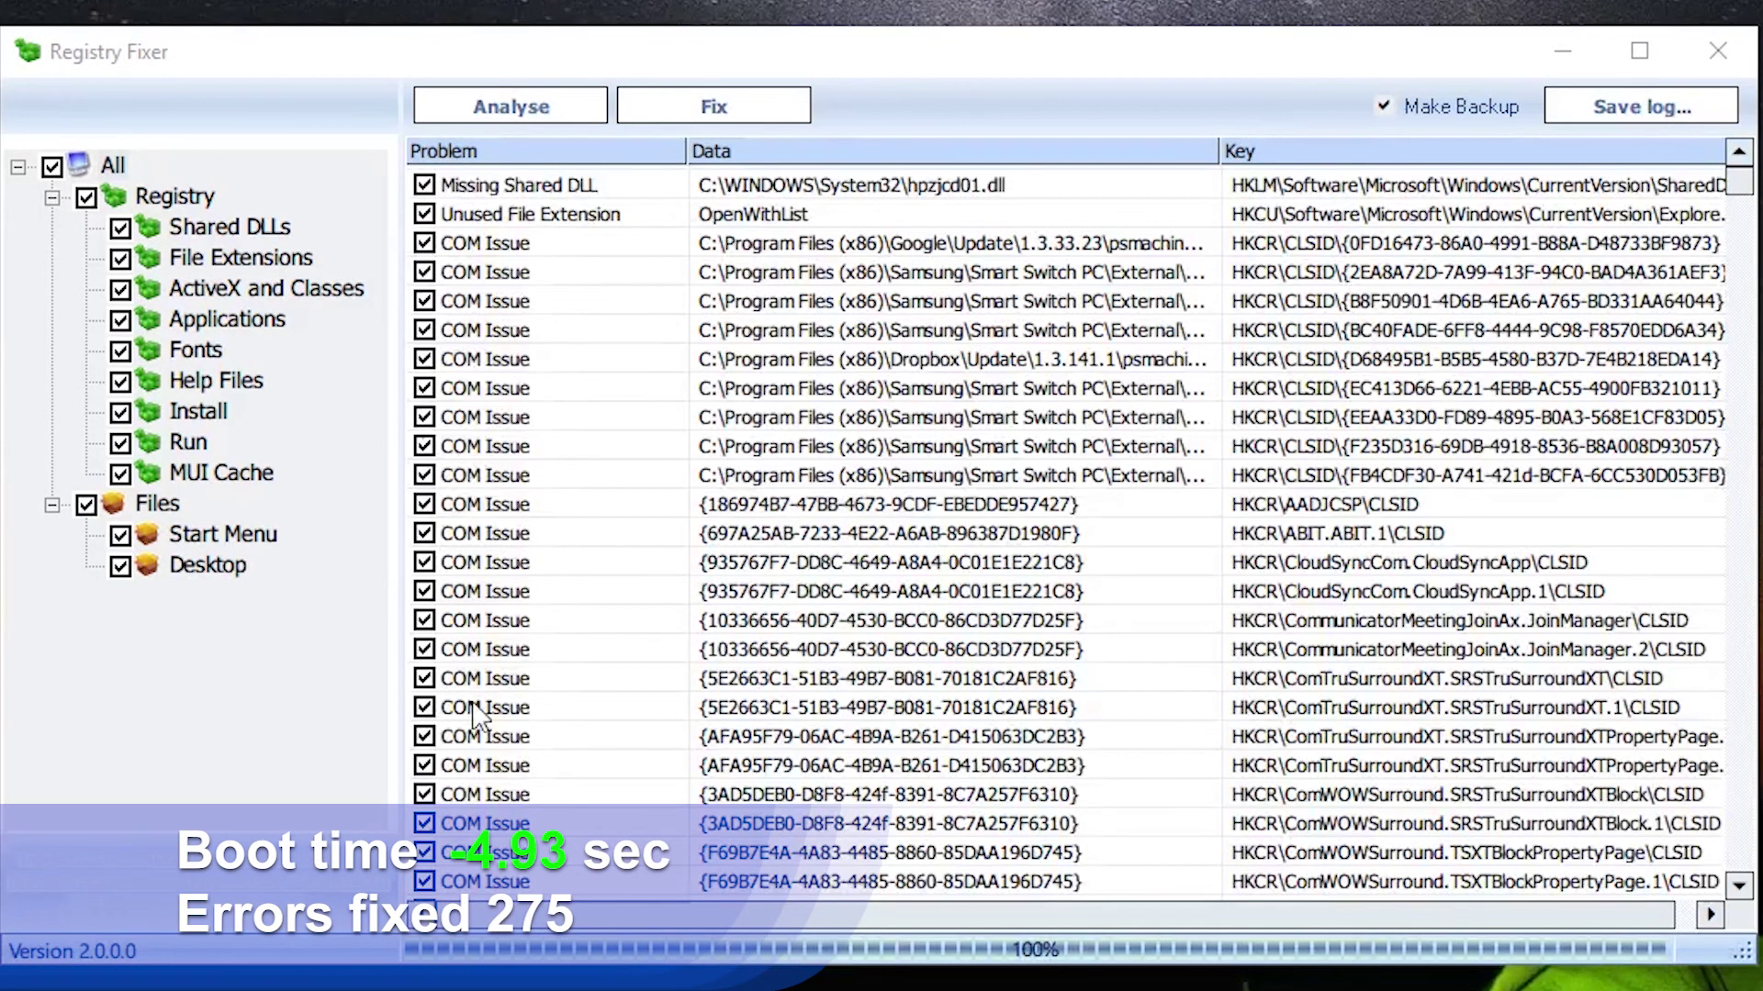
scroll(936, 523, "down", 20)
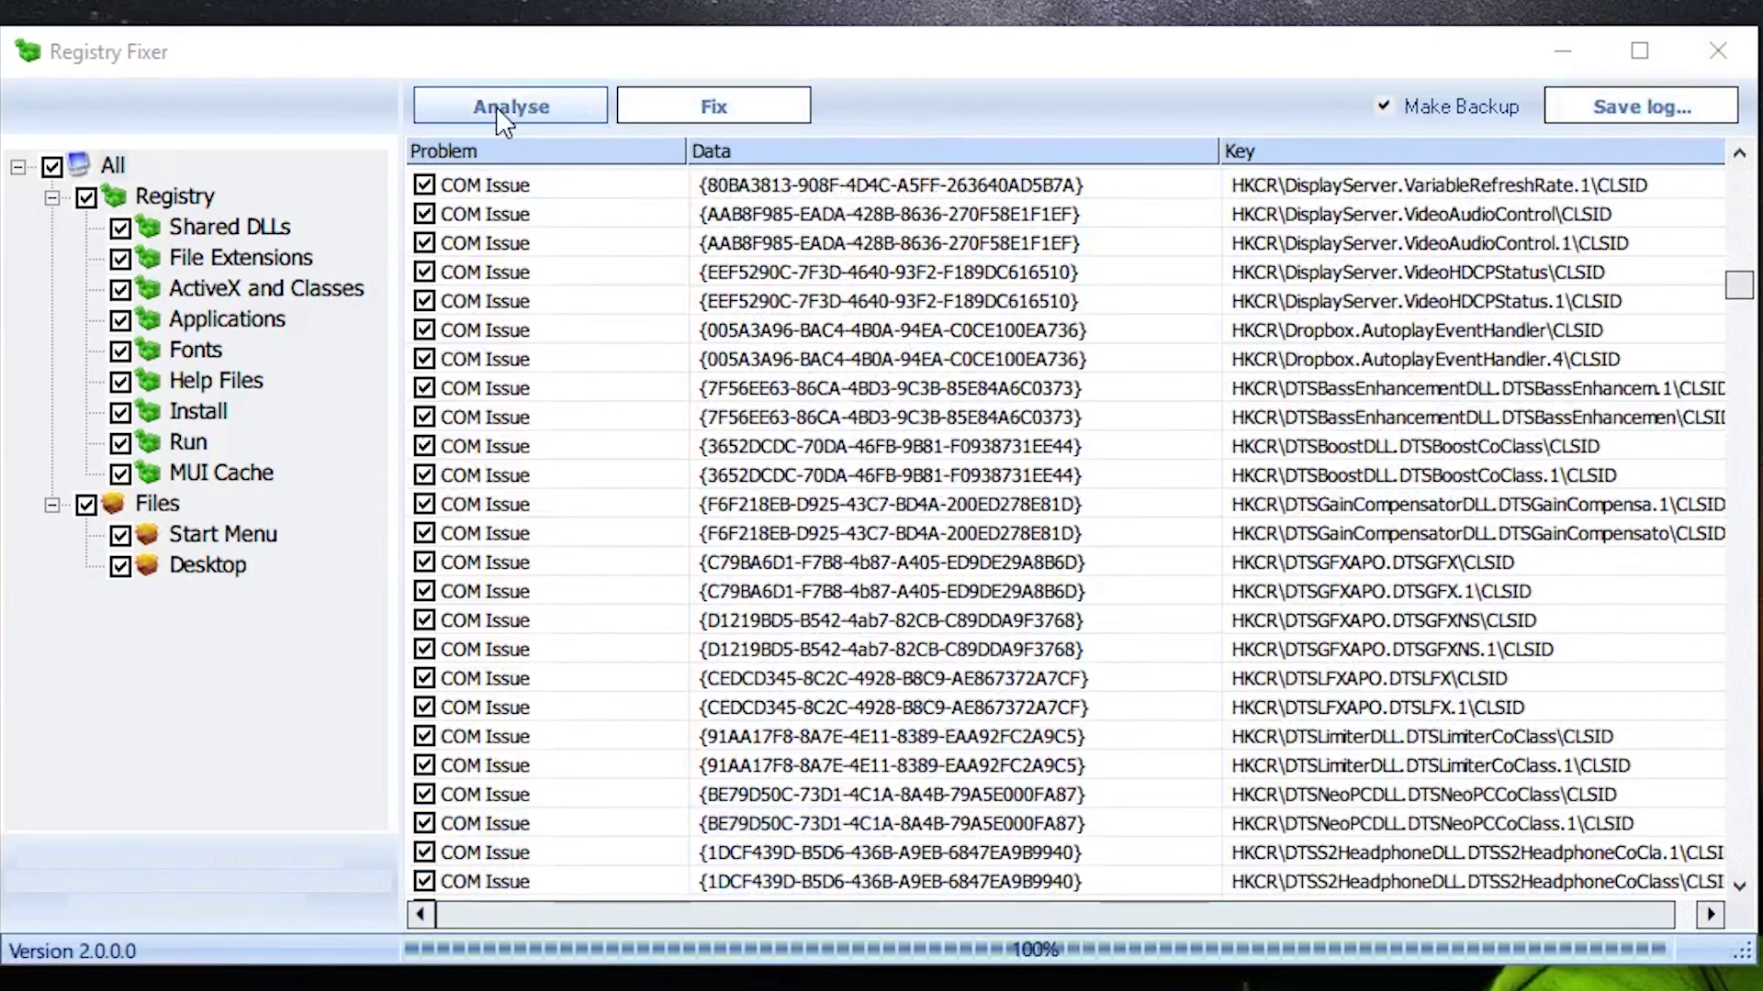
Examine the COM issues and their registry keys in the Registry Fixer analysis results
scroll(514, 500, "down", 3)
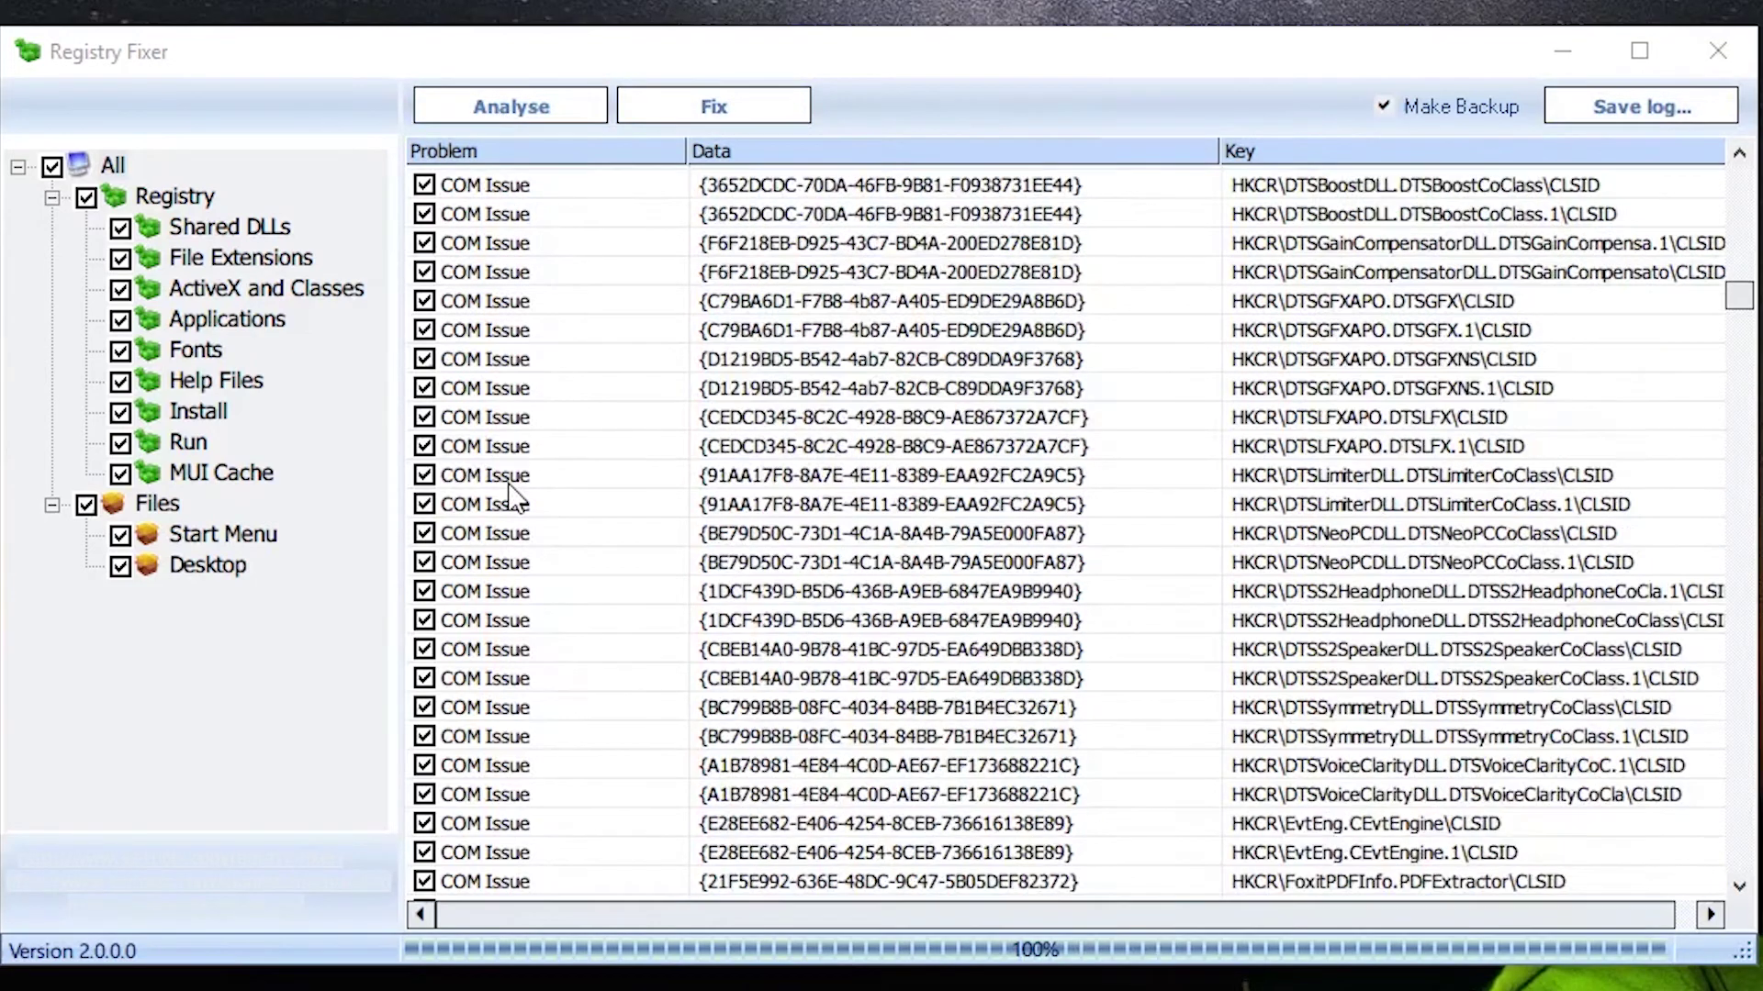
scroll(514, 500, "down", 15)
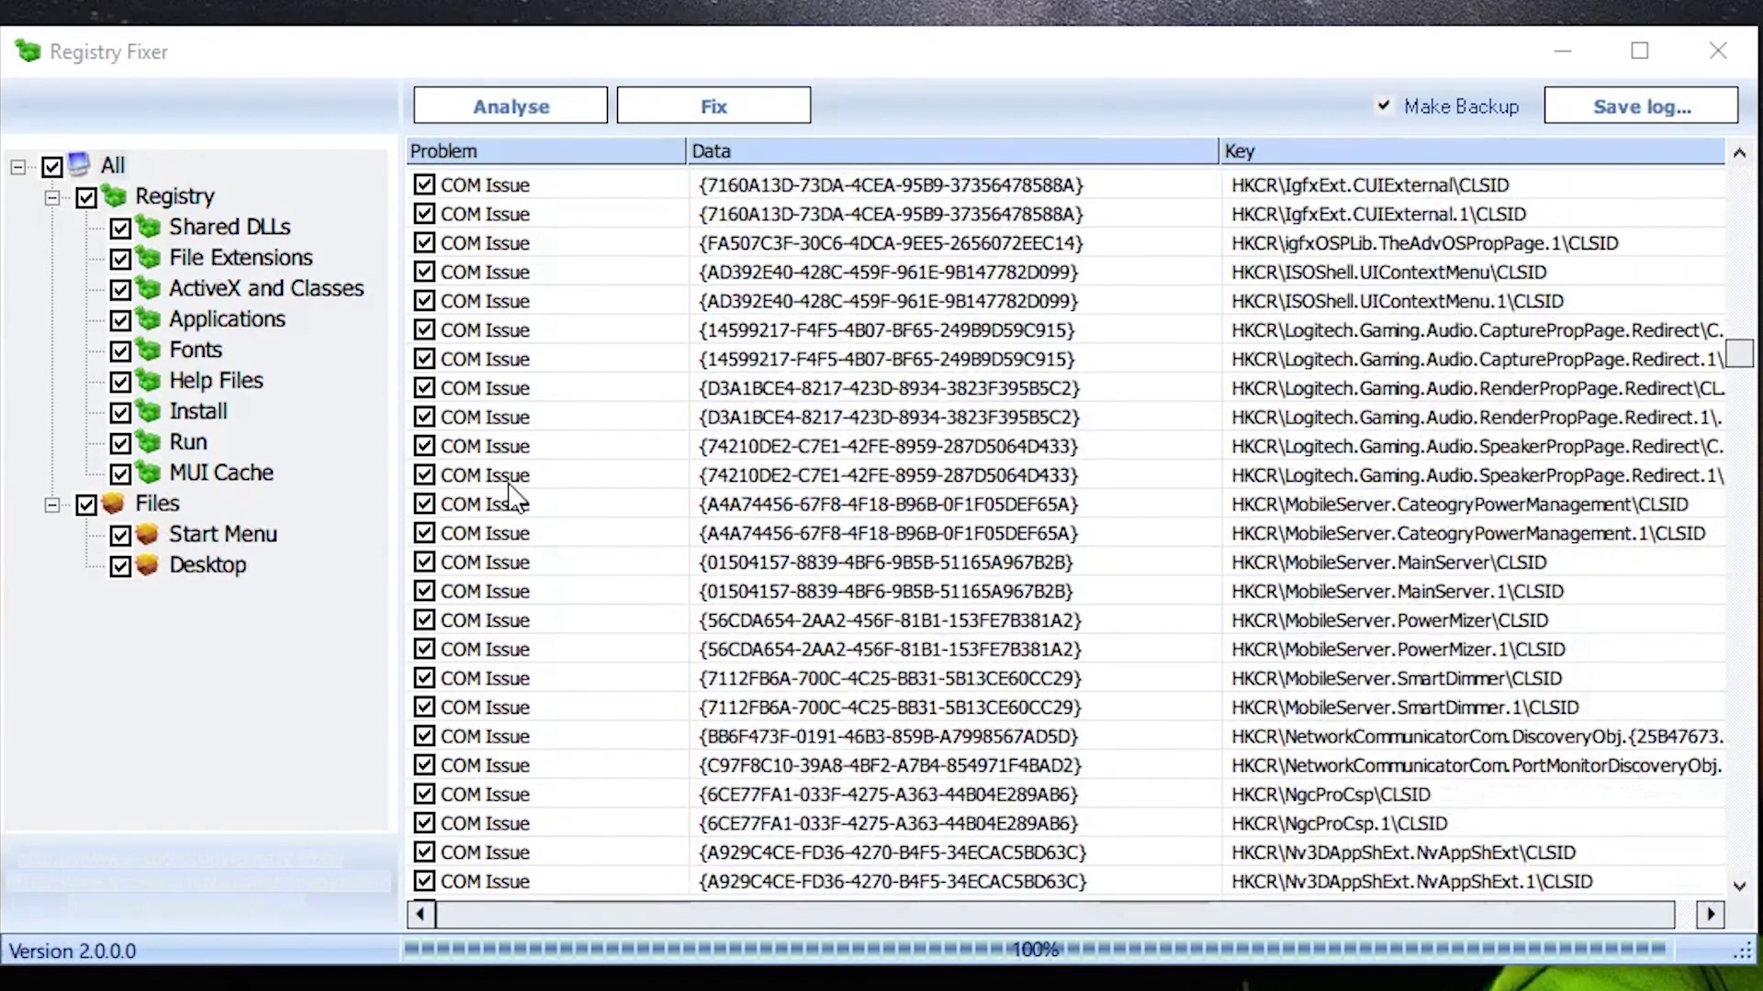
scroll(514, 501, "up", 8)
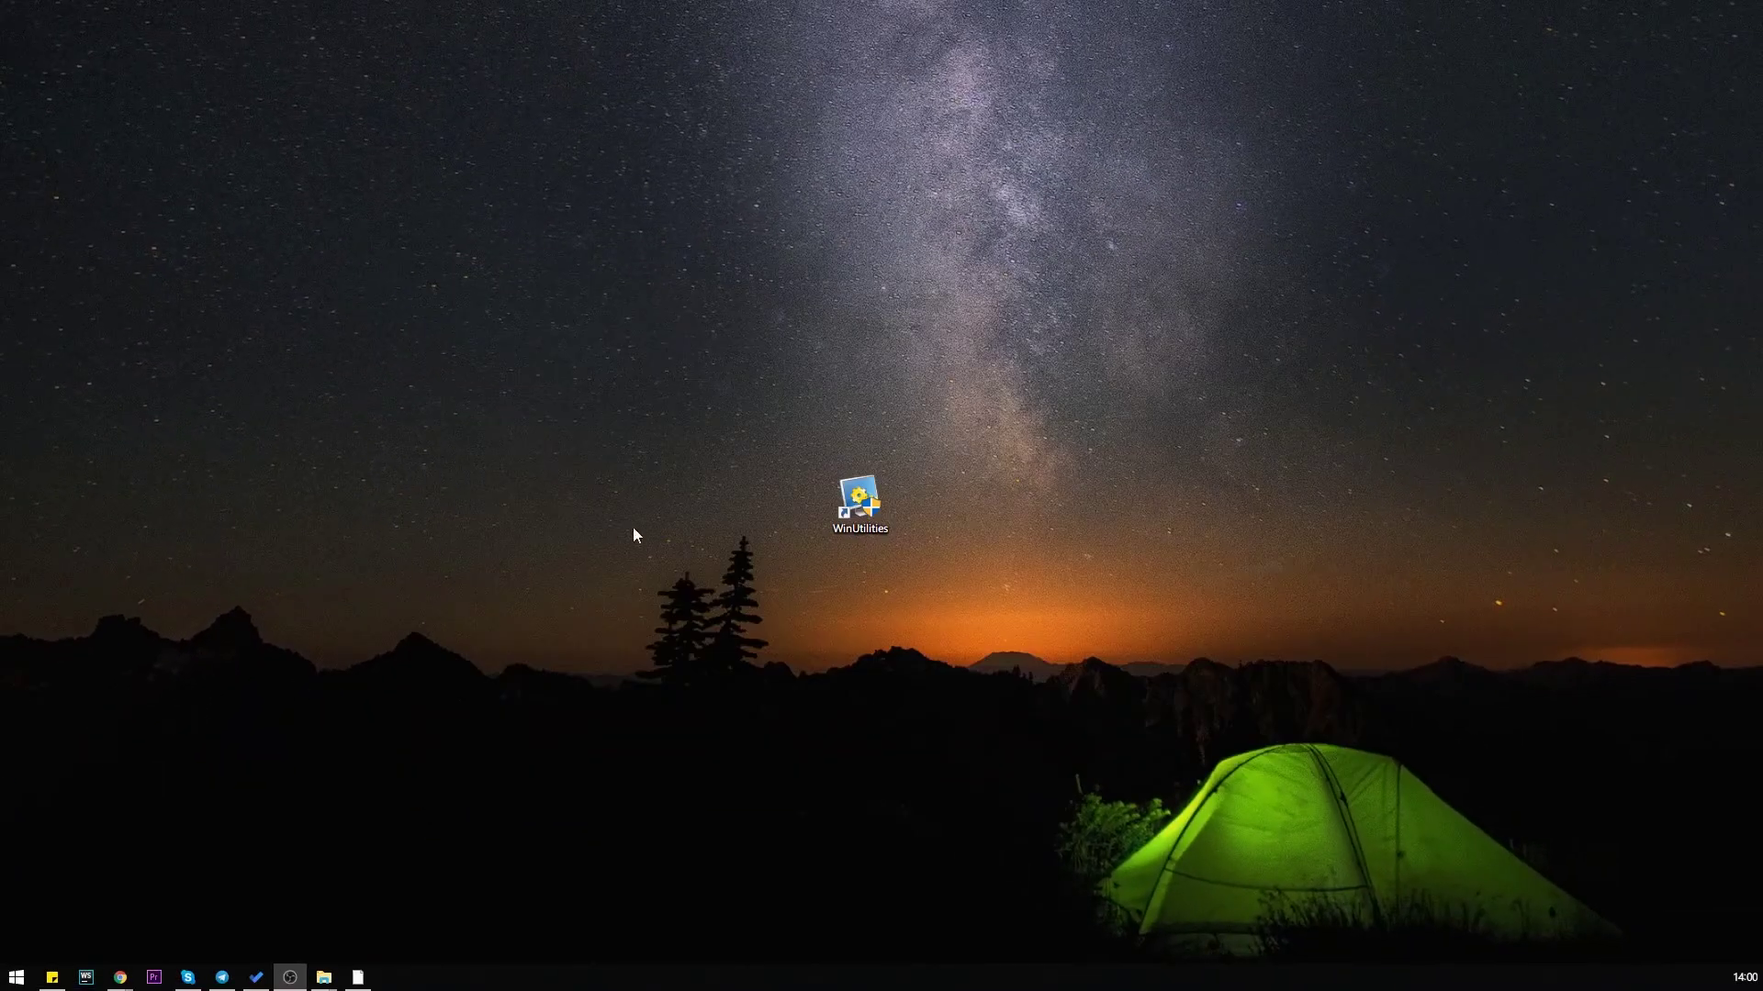
Open WinUtilities and look through its module categories, from Optimize & Improve to Registry Tools and back to Clean Up & Repair
double_click(859, 501)
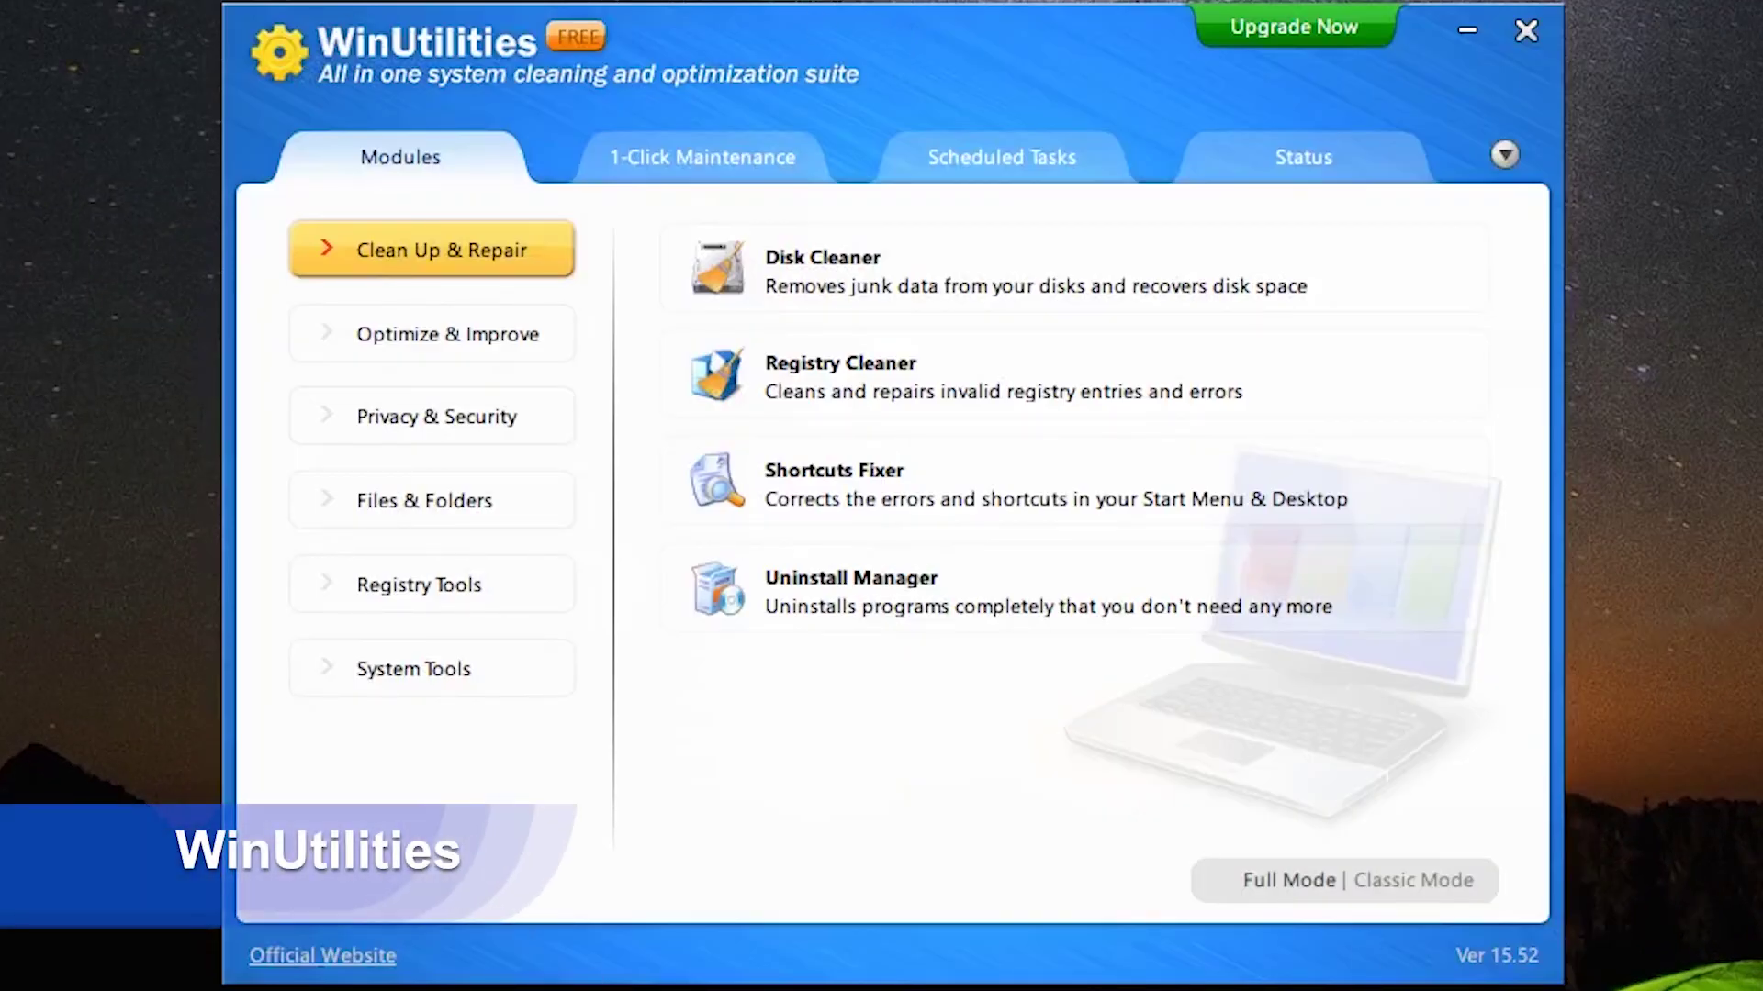
left_click(460, 334)
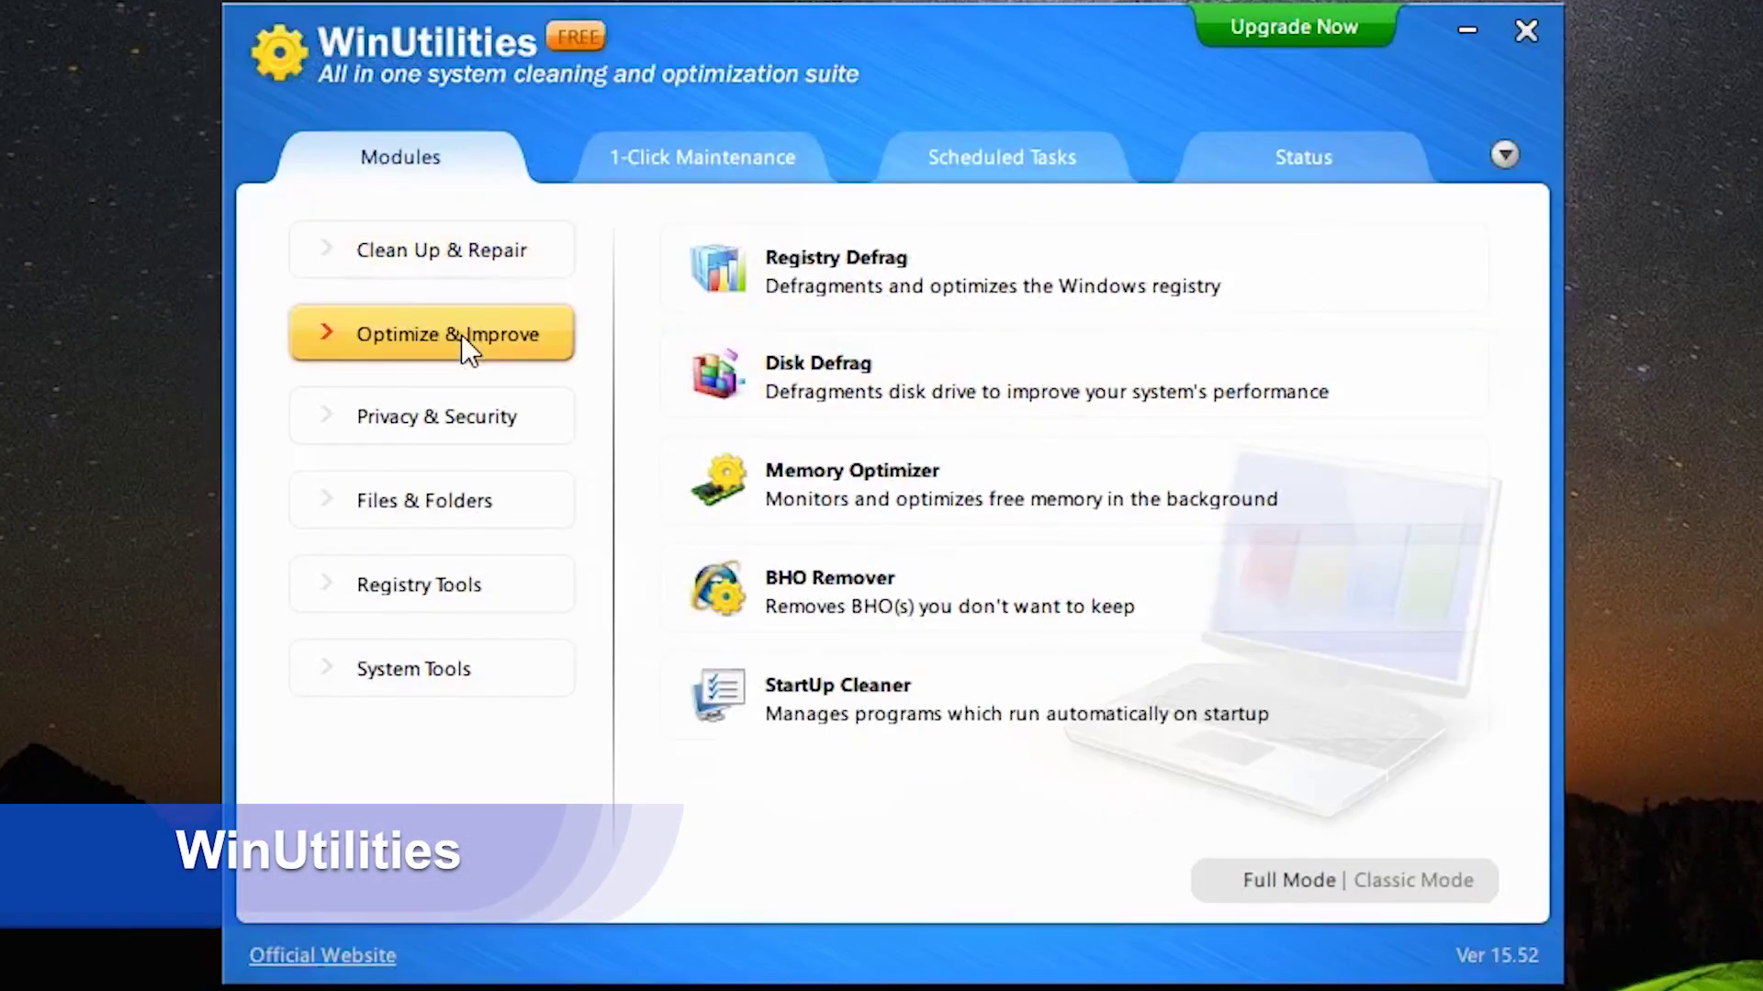
left_click(422, 416)
left_click(447, 505)
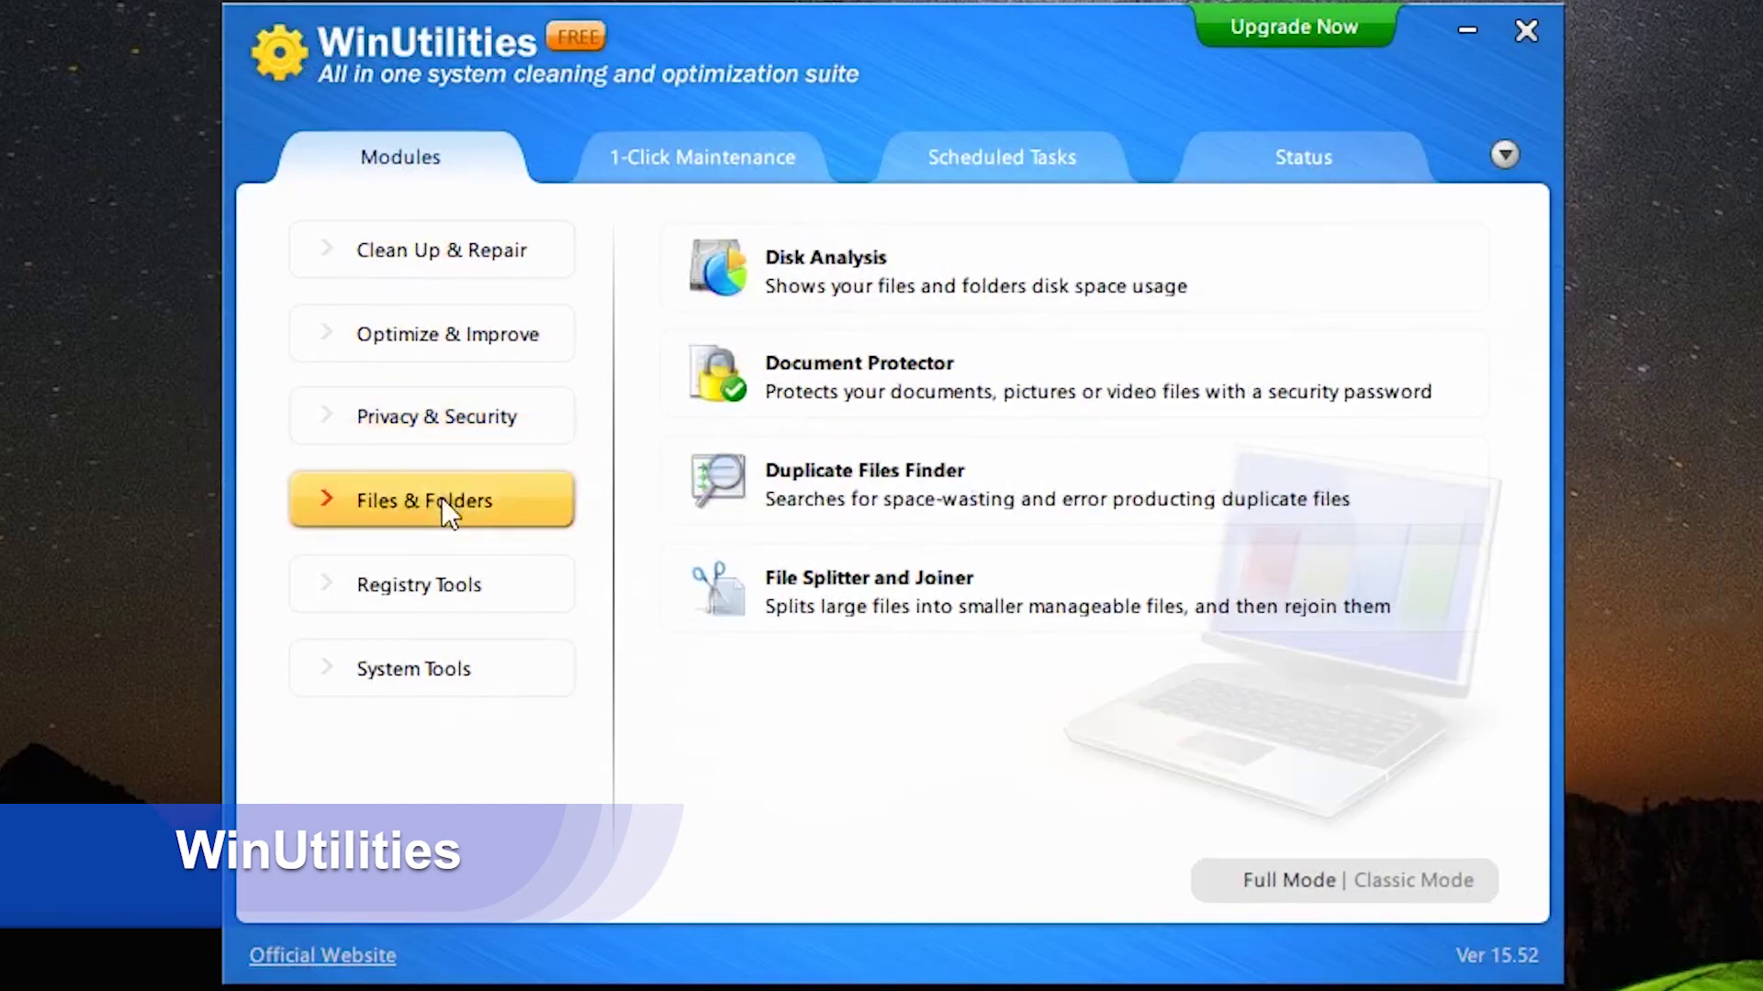
left_click(448, 581)
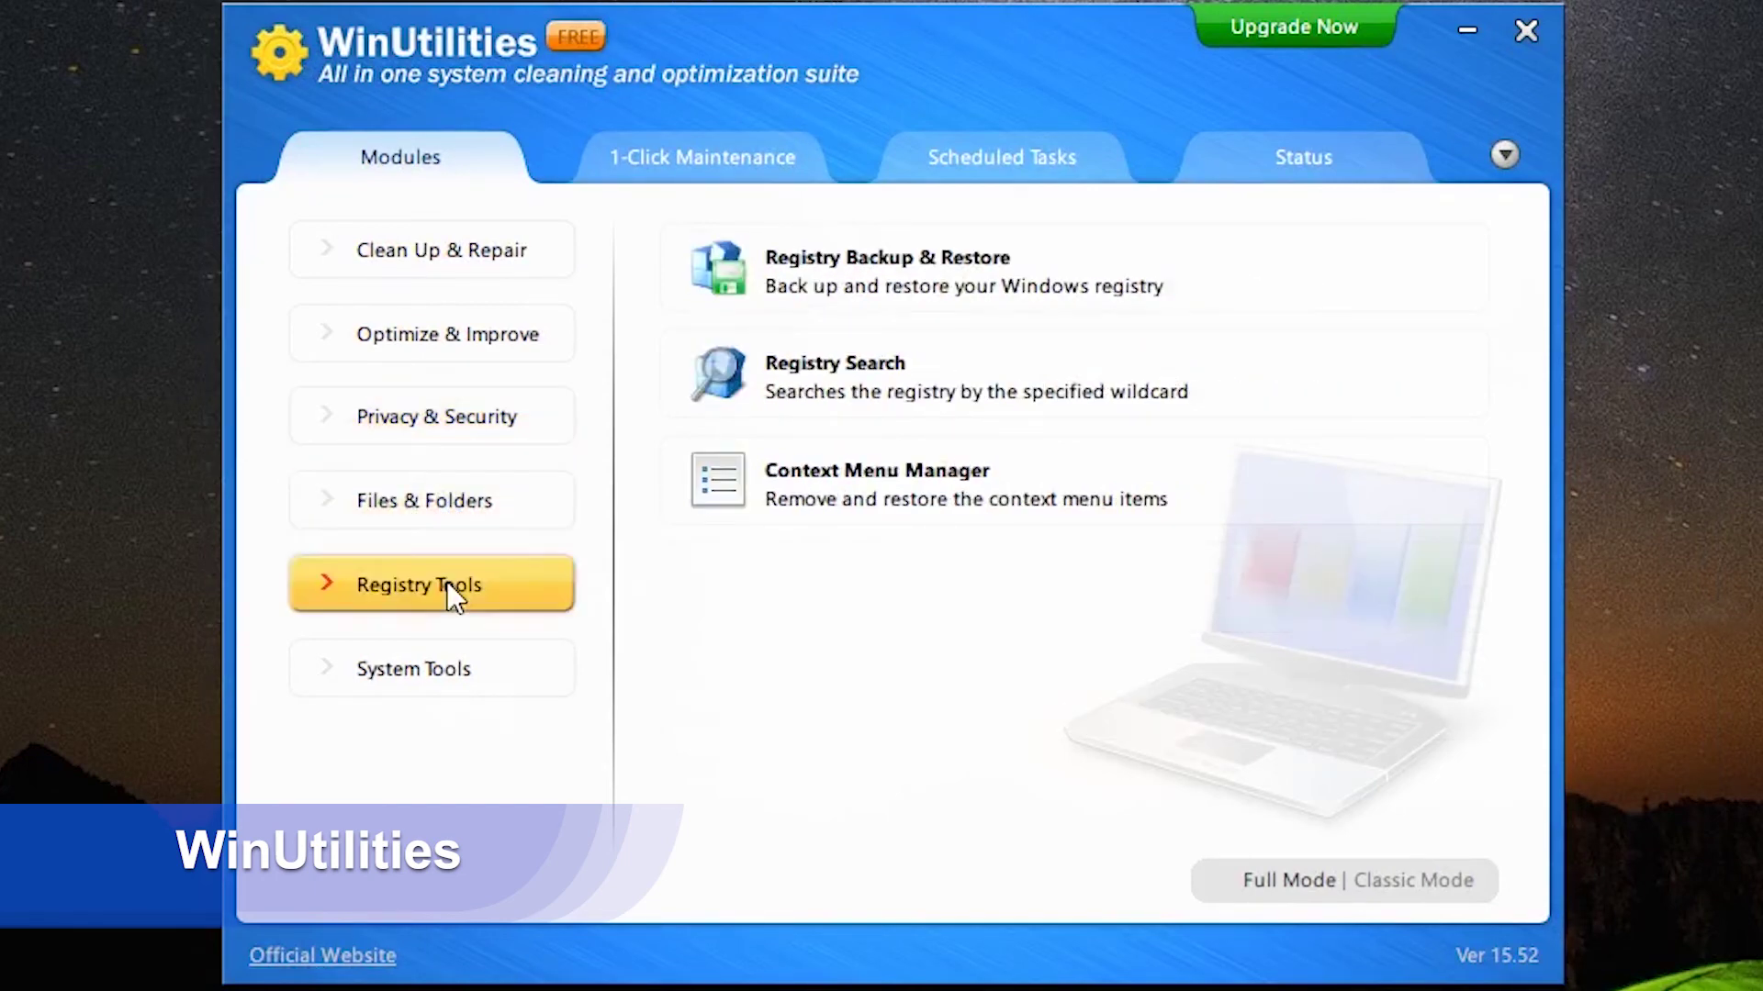
left_click(464, 264)
Review the 1-Click Maintenance settings, the Scheduled Tasks and the program and license status
left_click(696, 159)
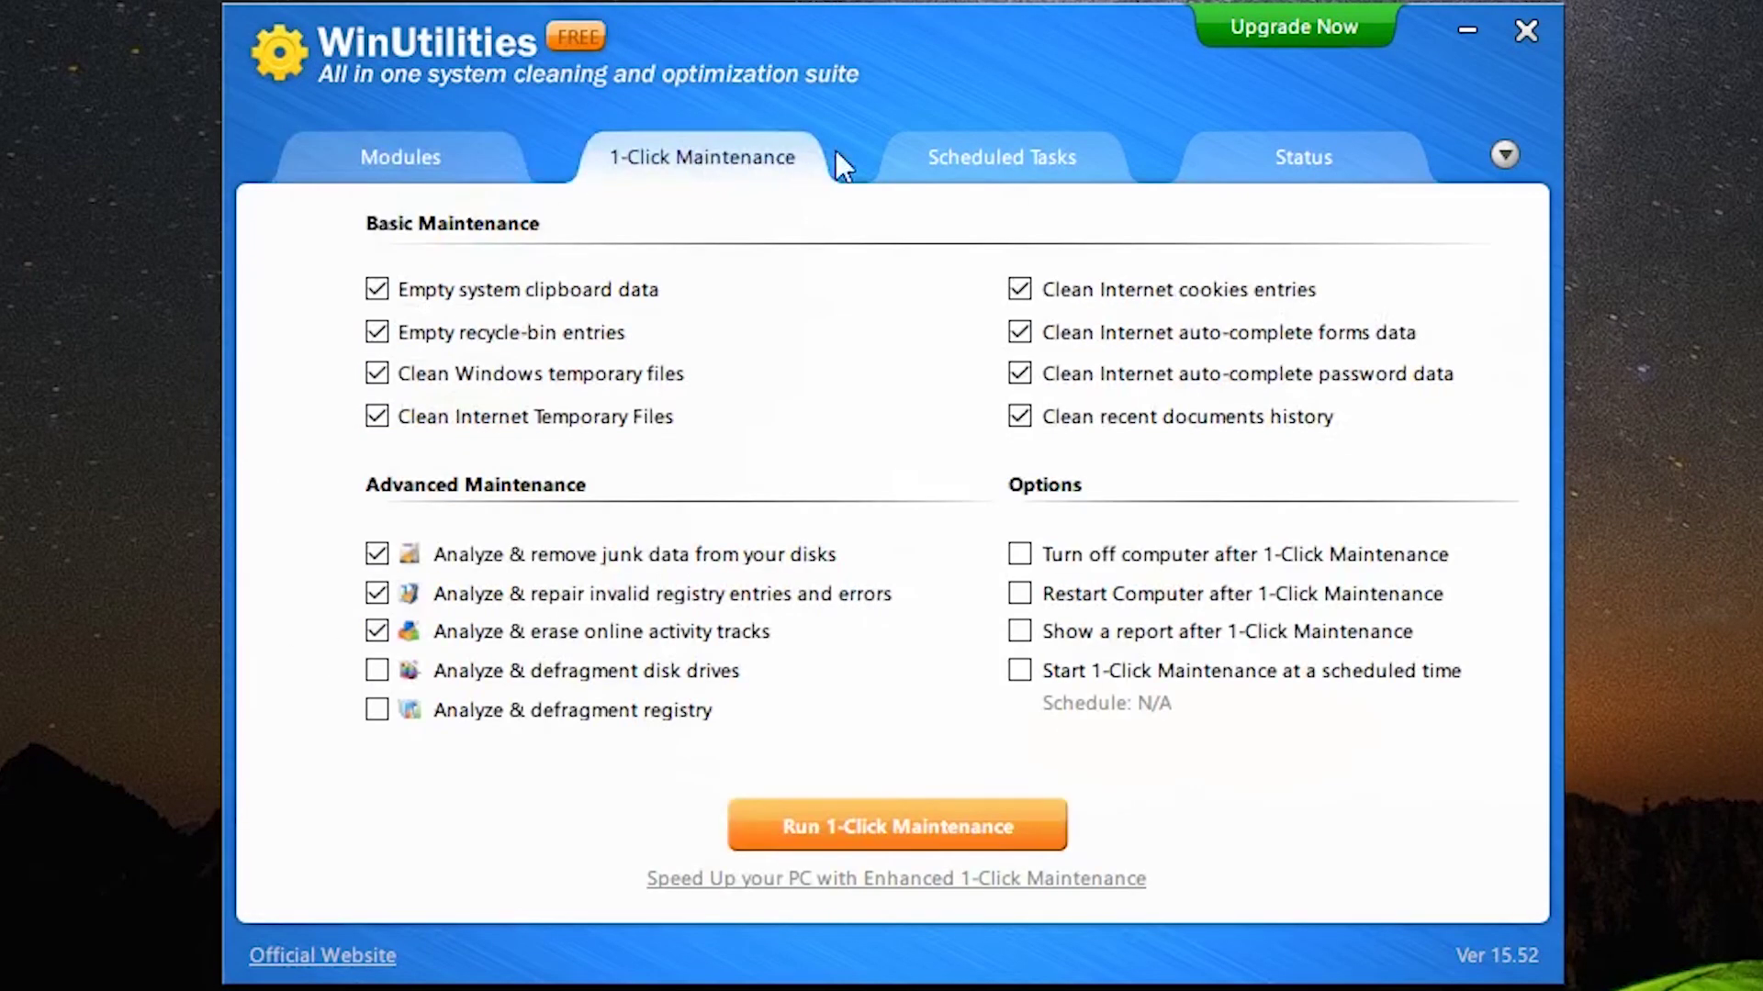
left_click(973, 158)
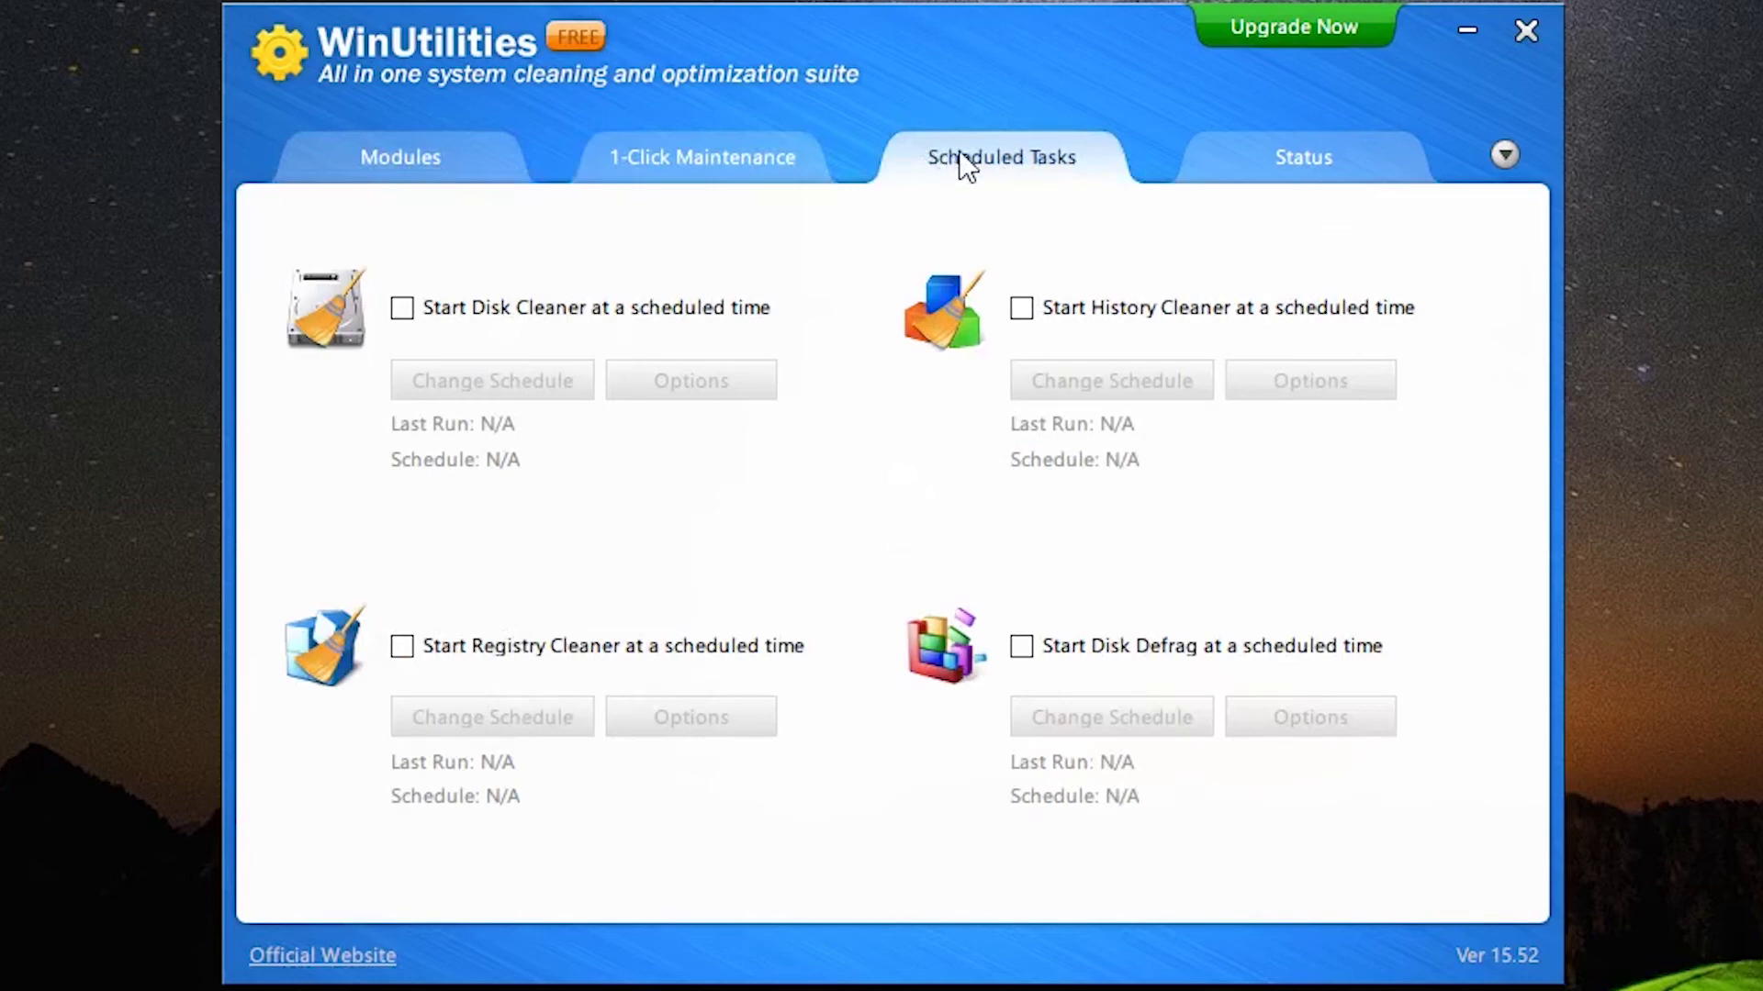
left_click(1196, 150)
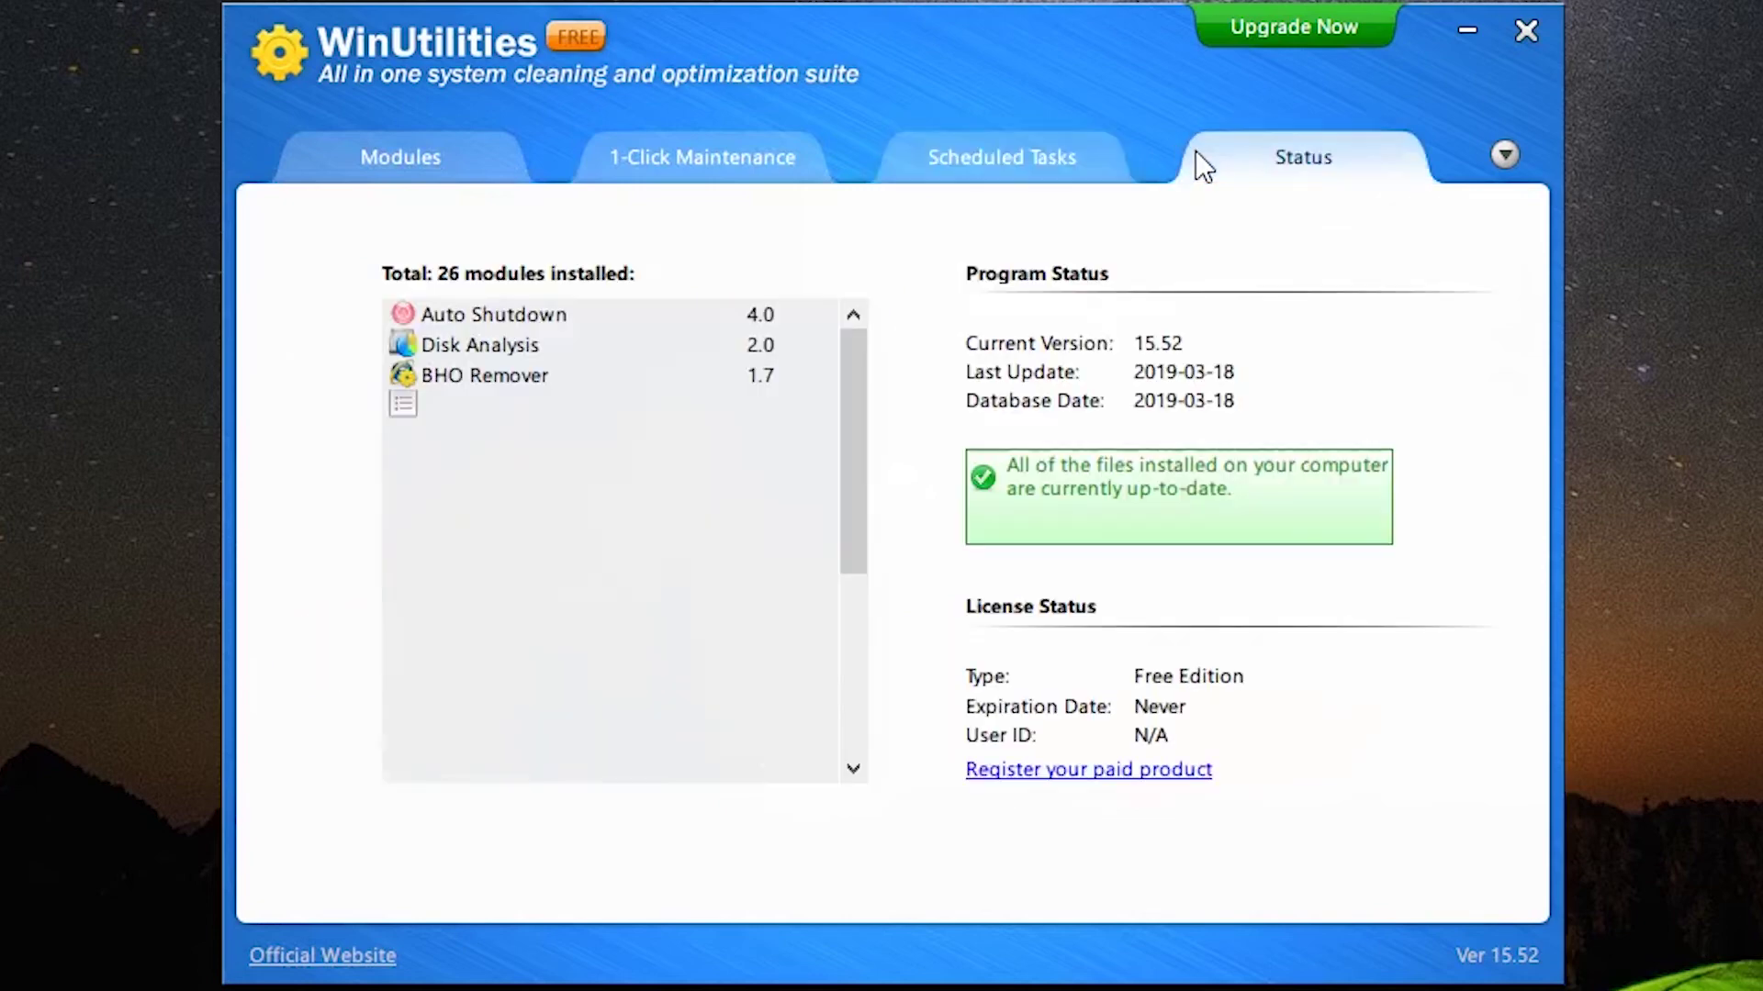
Open the WinUtilities options, review the general and appearance settings, and close them without saving
left_click(1504, 155)
left_click(1588, 188)
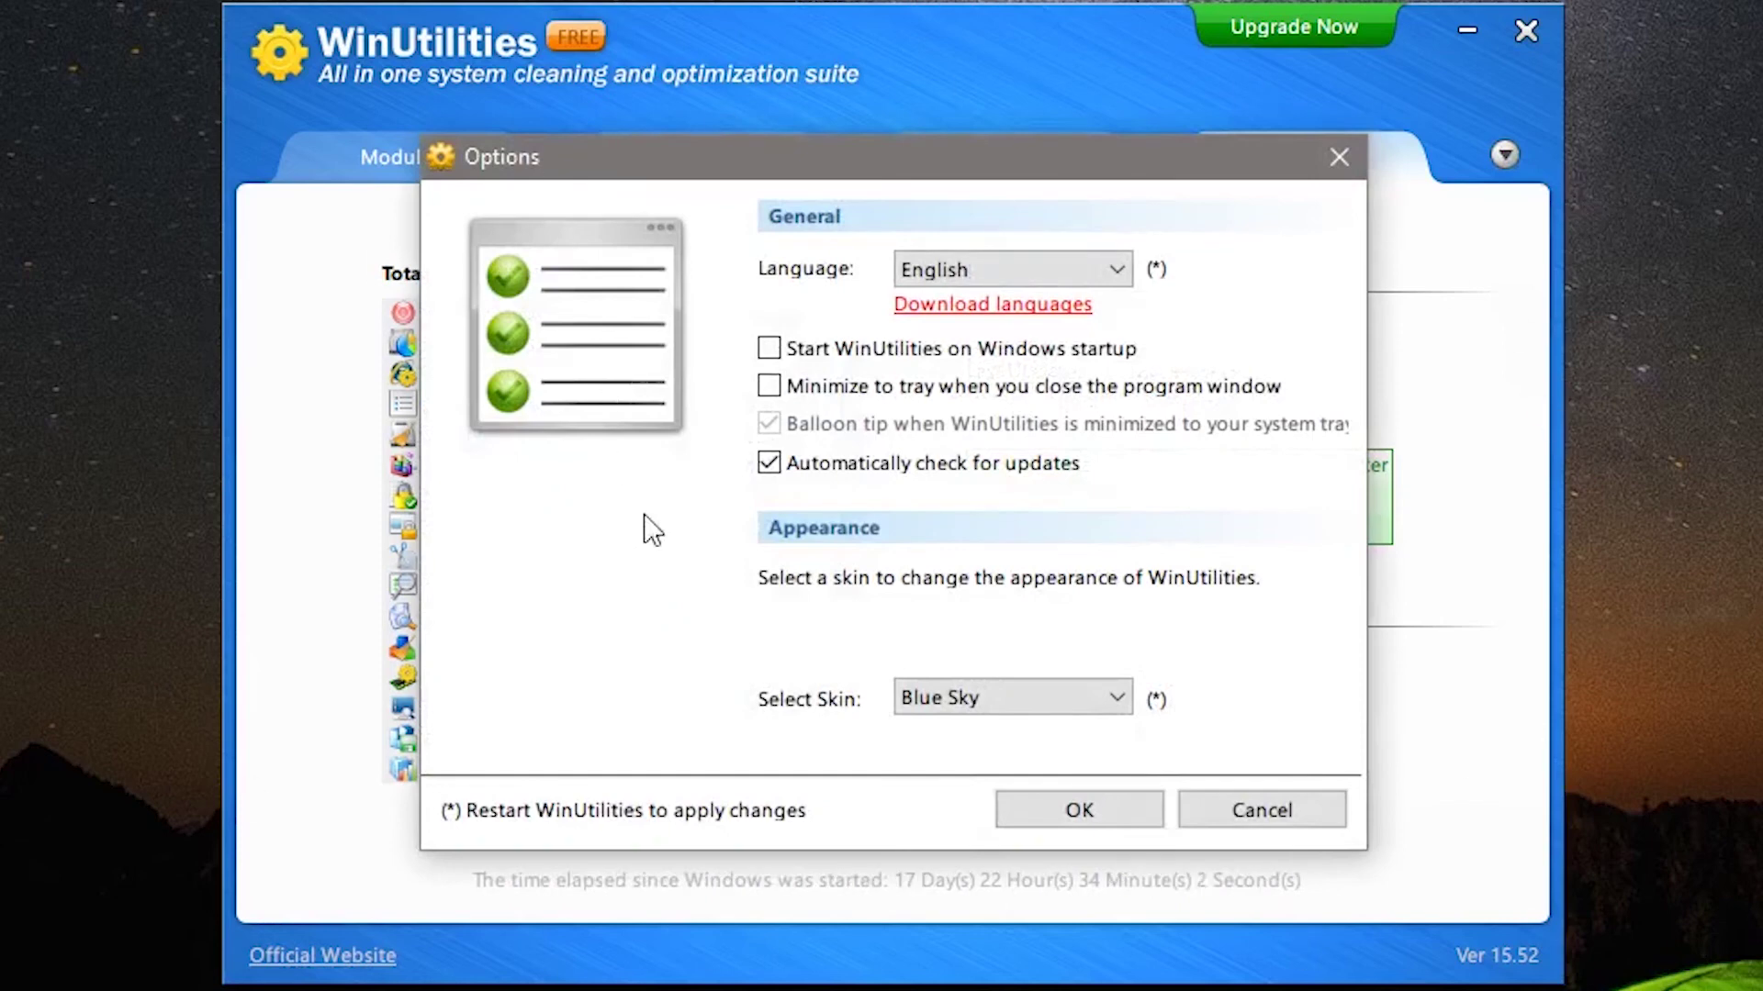
left_click(1292, 818)
Open the Registry Cleaner module, scan the Windows registry with the preselected areas, and stop the scan early
left_click(368, 174)
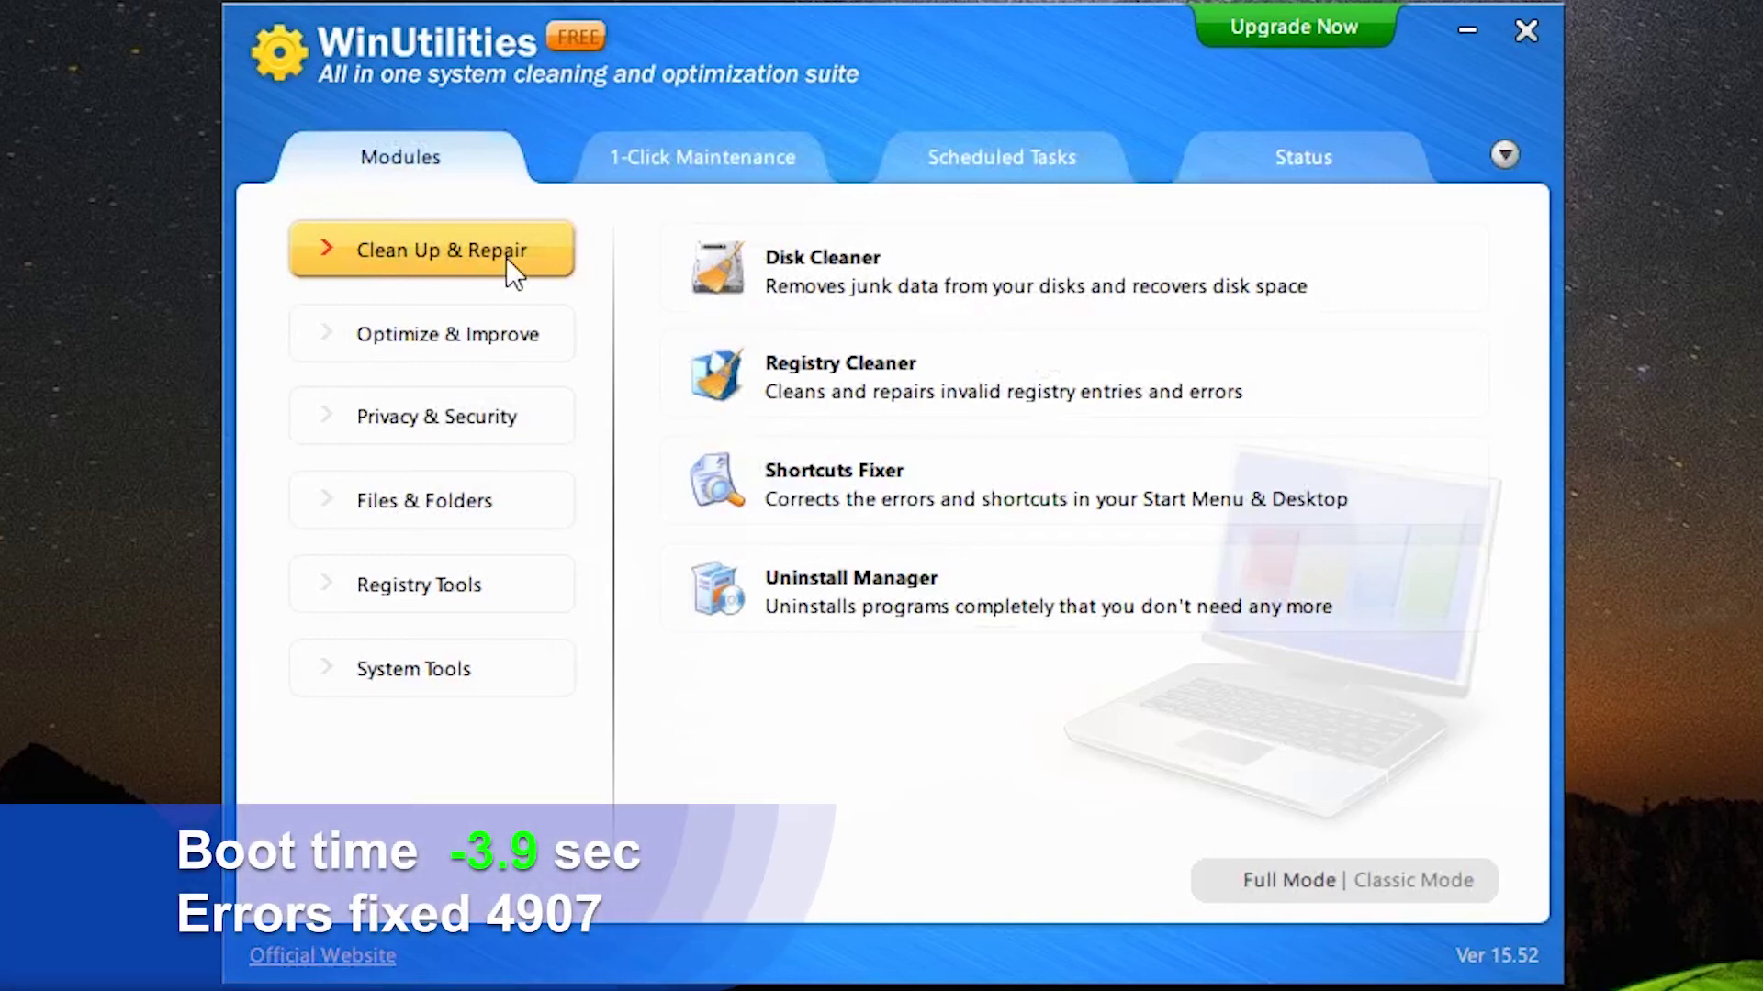
left_click(856, 376)
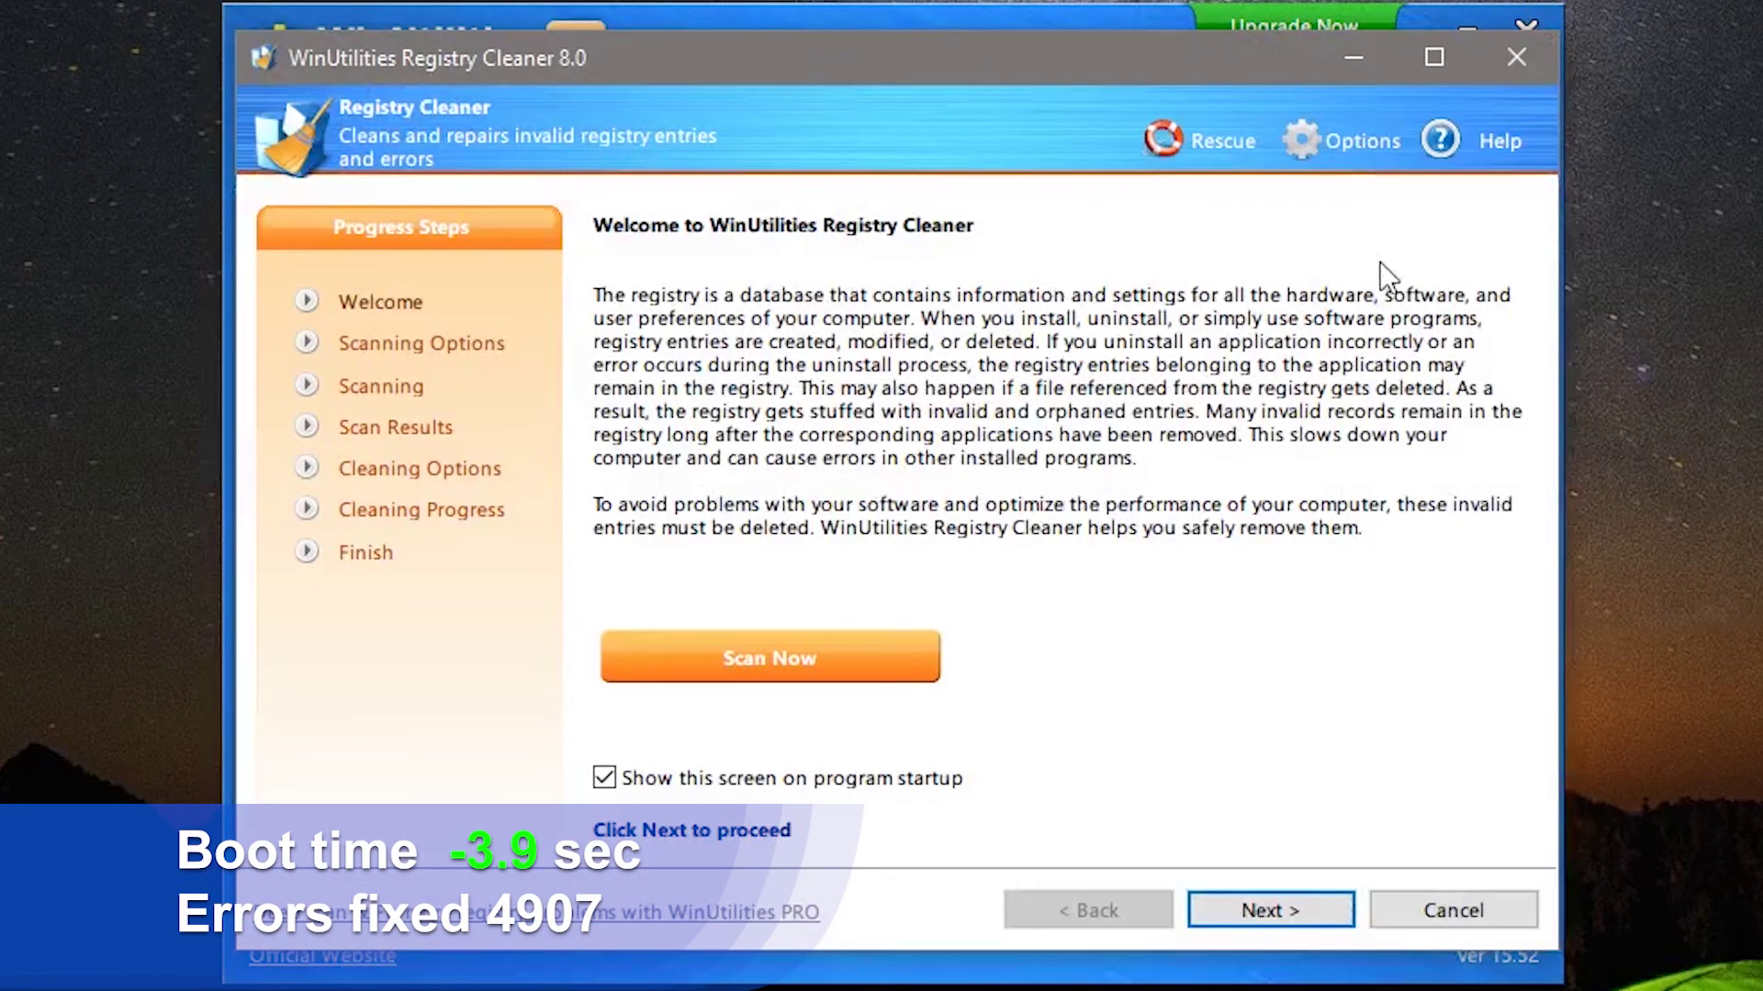
left_click(888, 674)
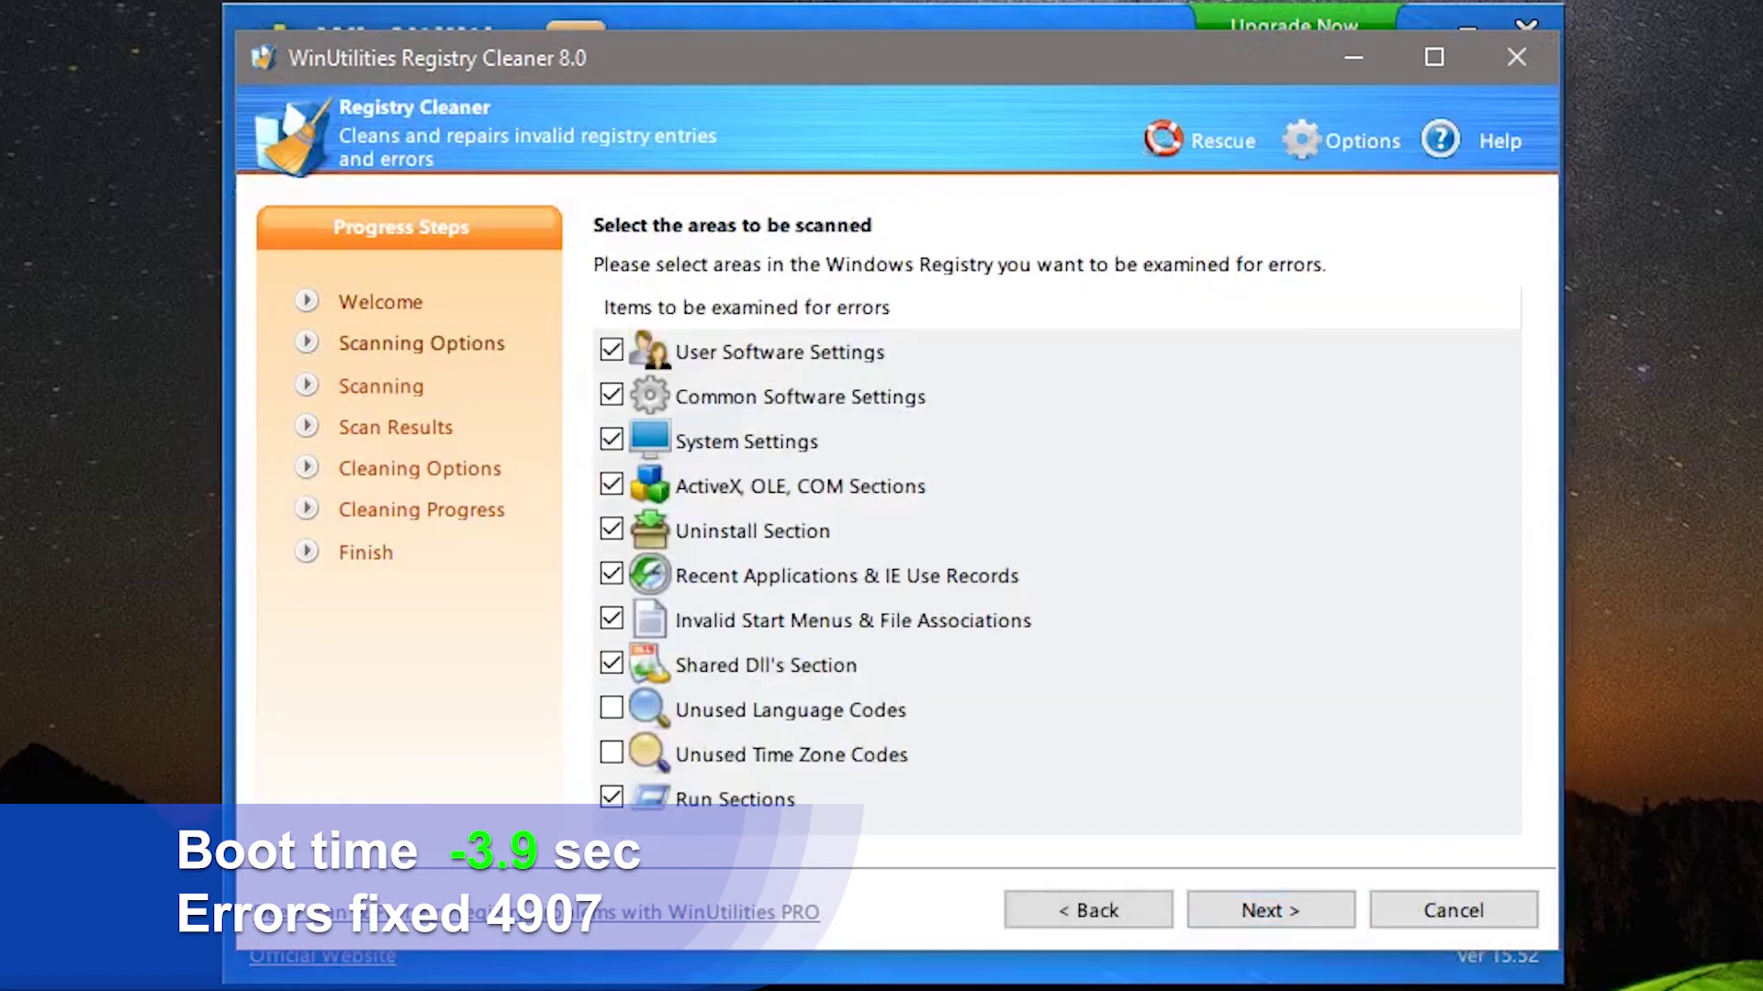
left_click(1319, 912)
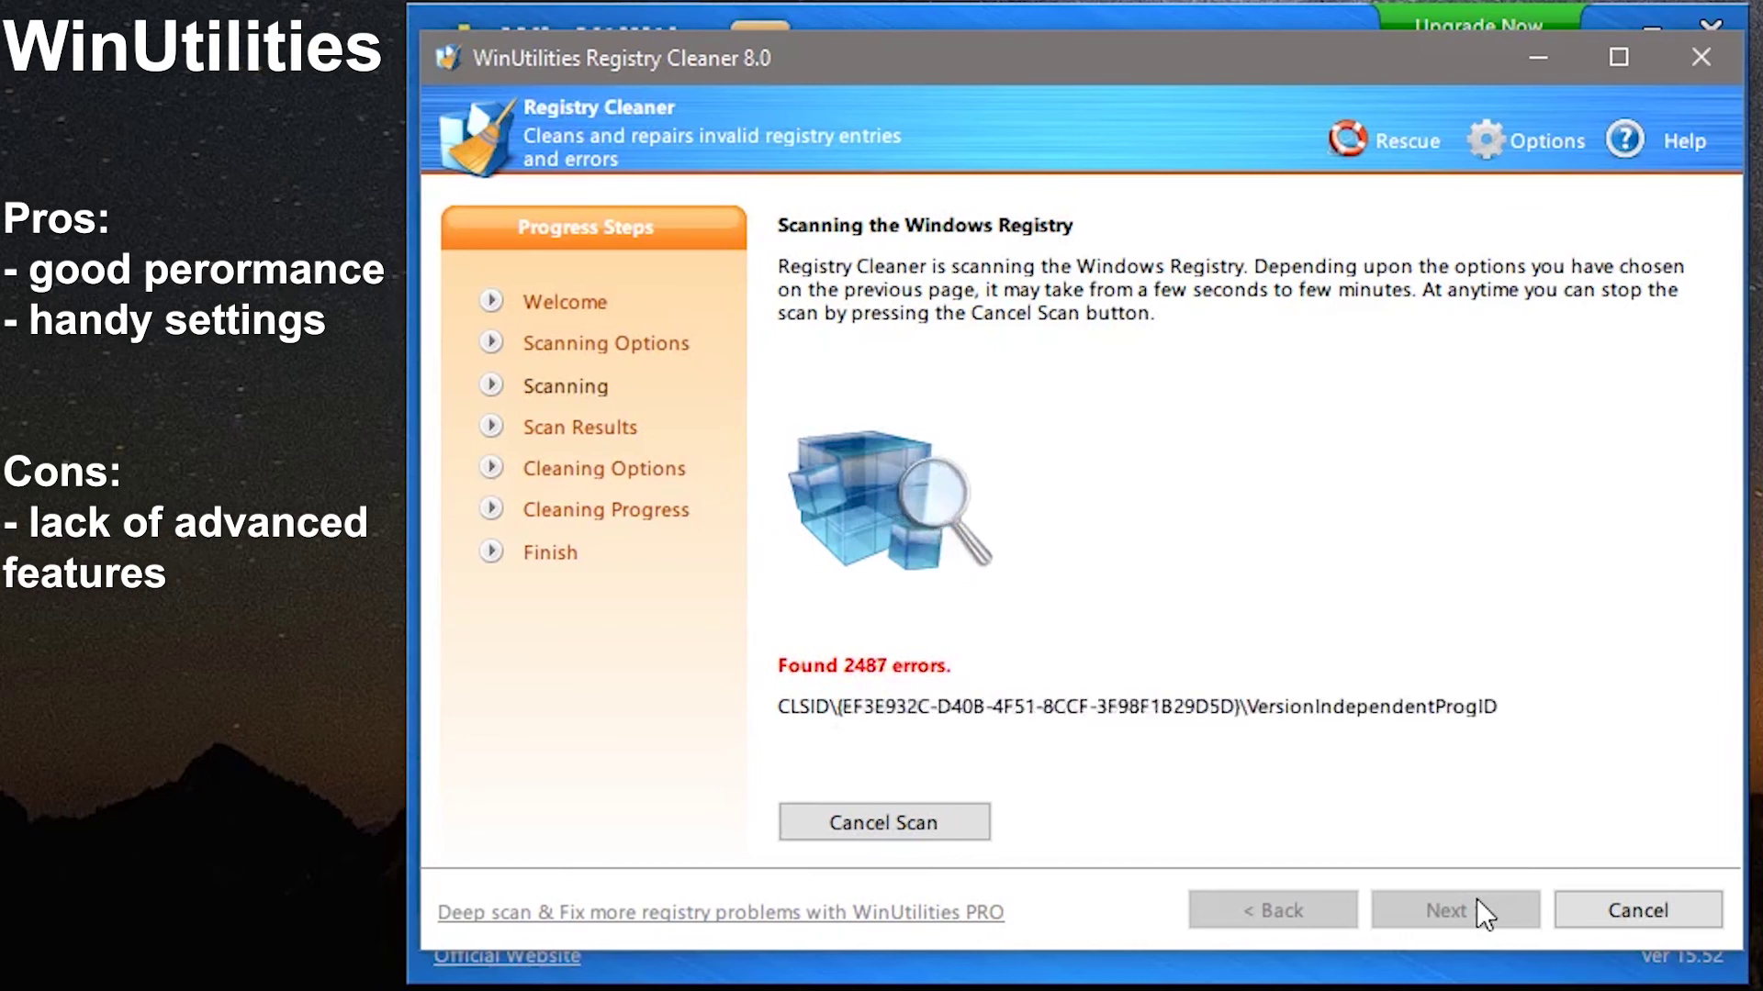
left_click(883, 822)
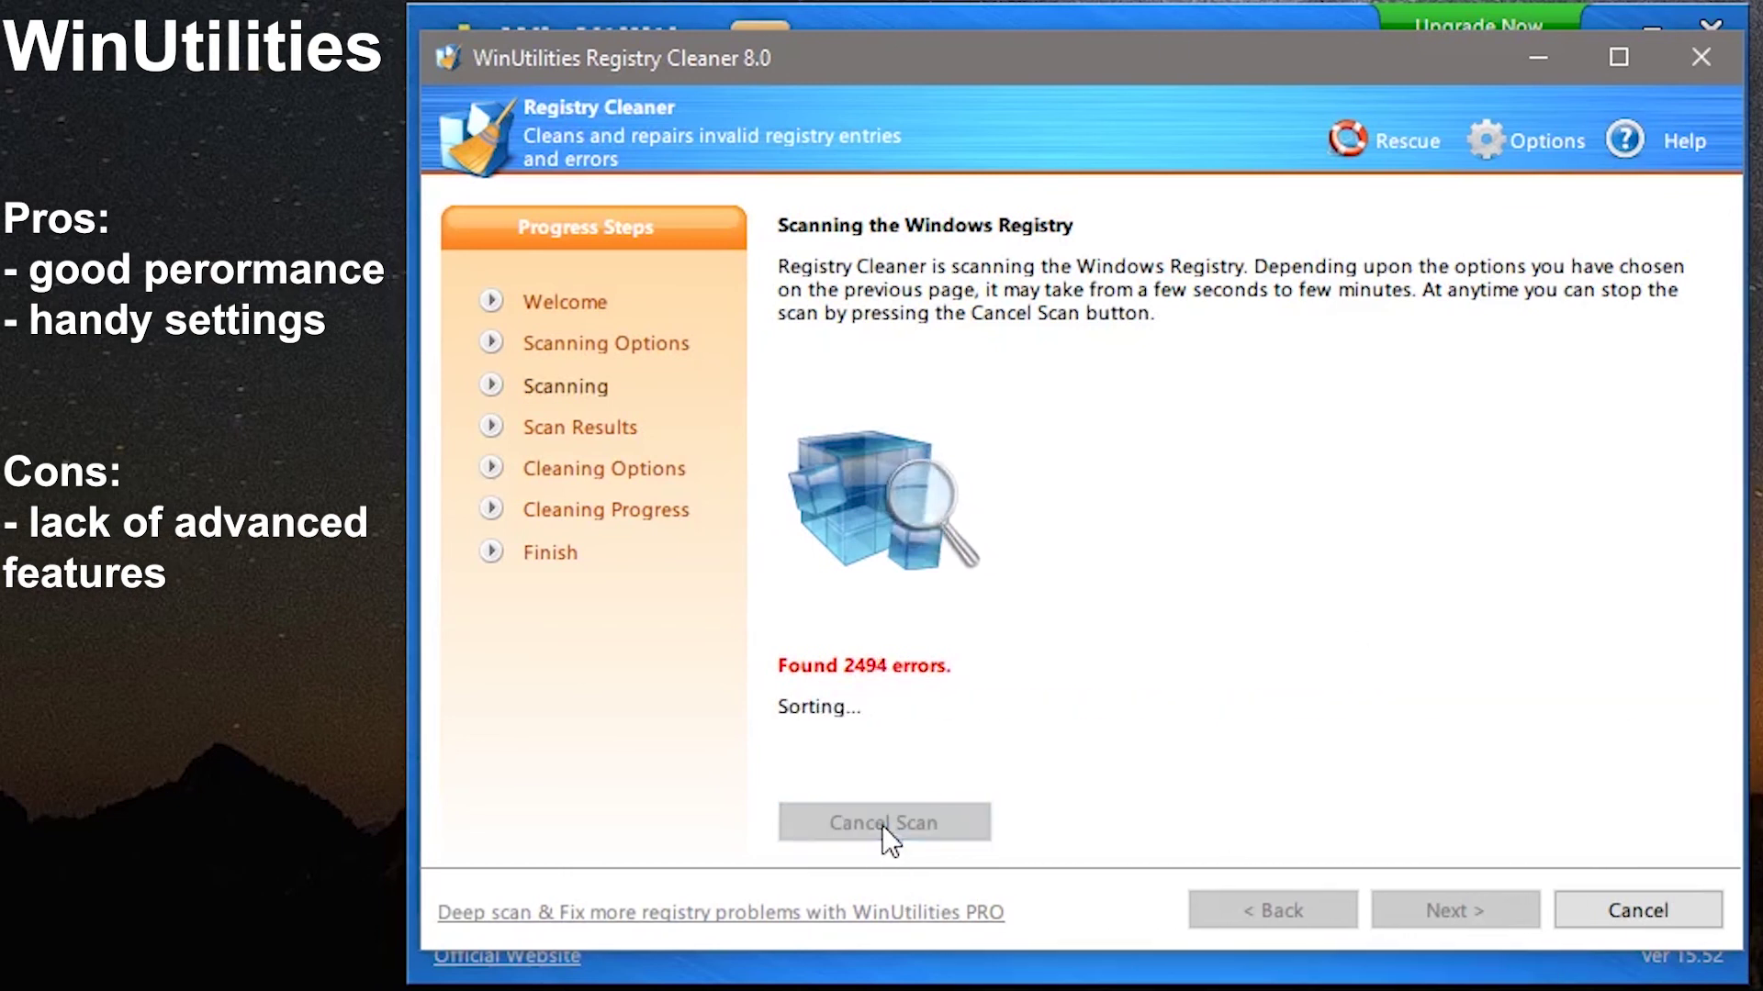